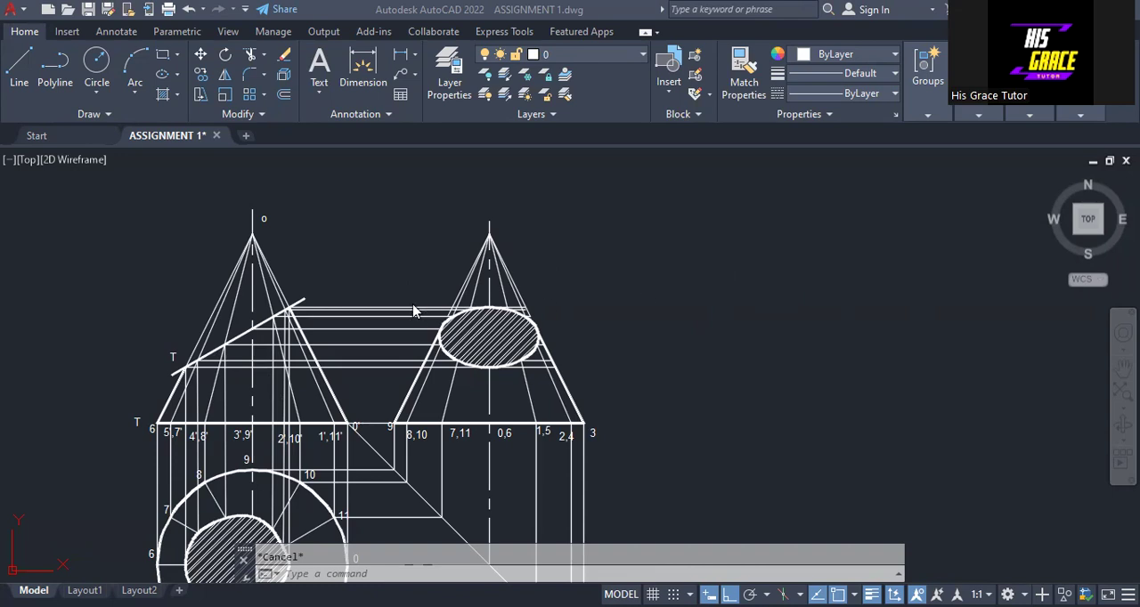
scroll(389, 311, "up", 2)
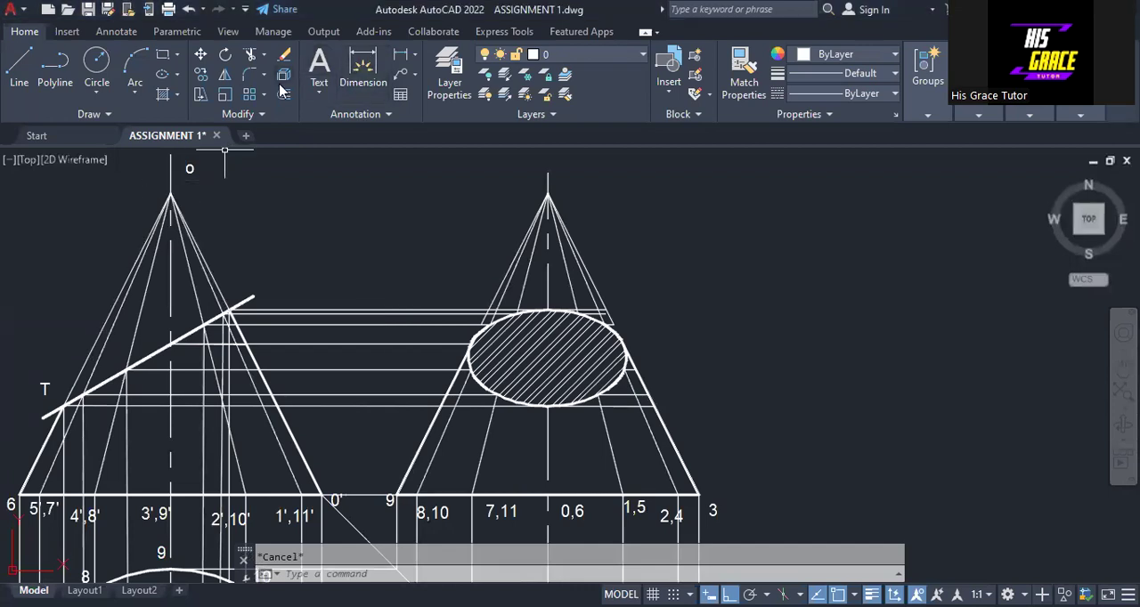
left_click(361, 71)
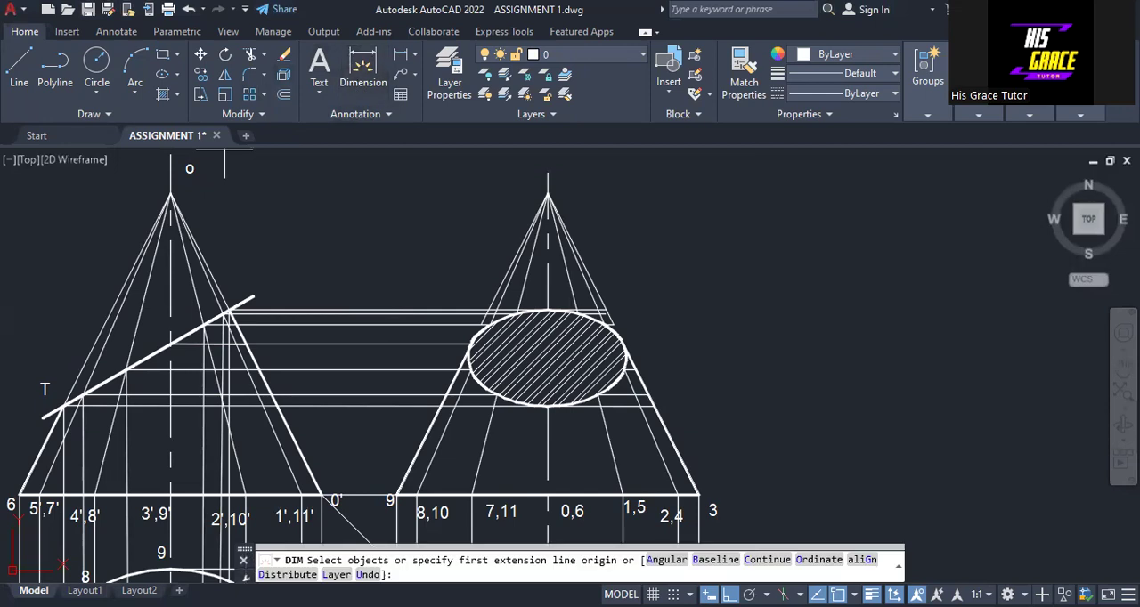
double_click(366, 395)
key("Escape")
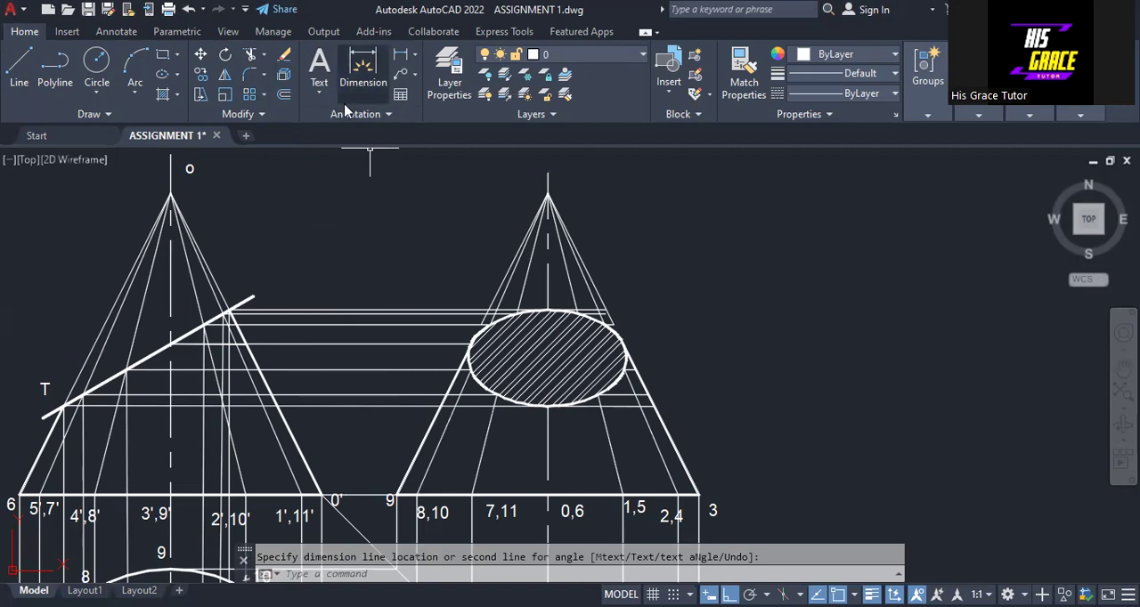
- Measure the cone's slant edge from apex o to base point 0' in the front view with an aligned dimension
left_click(414, 55)
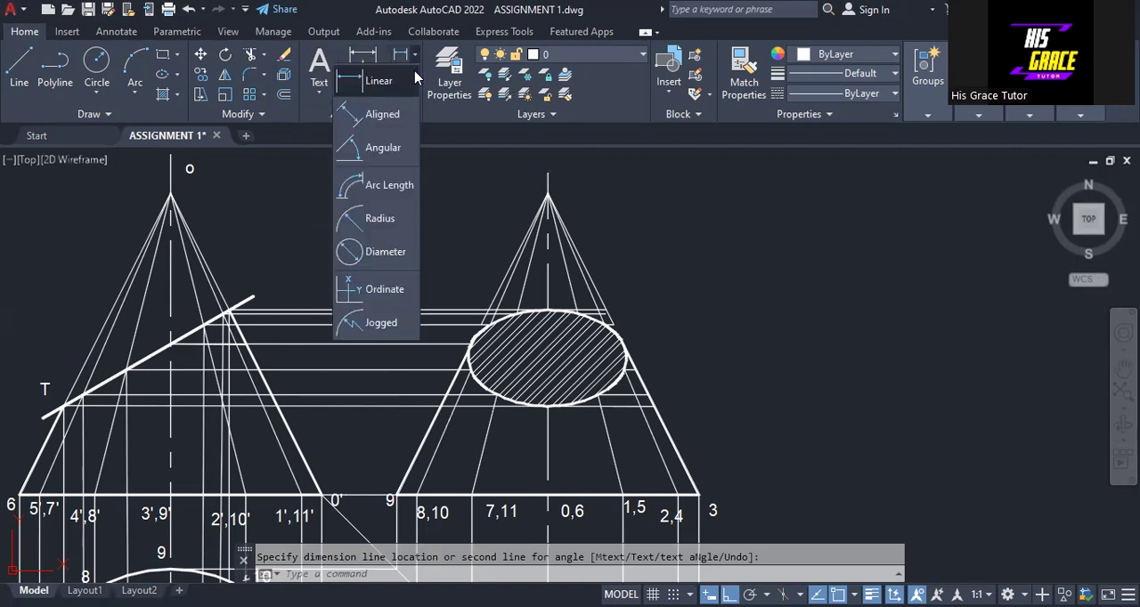
left_click(381, 113)
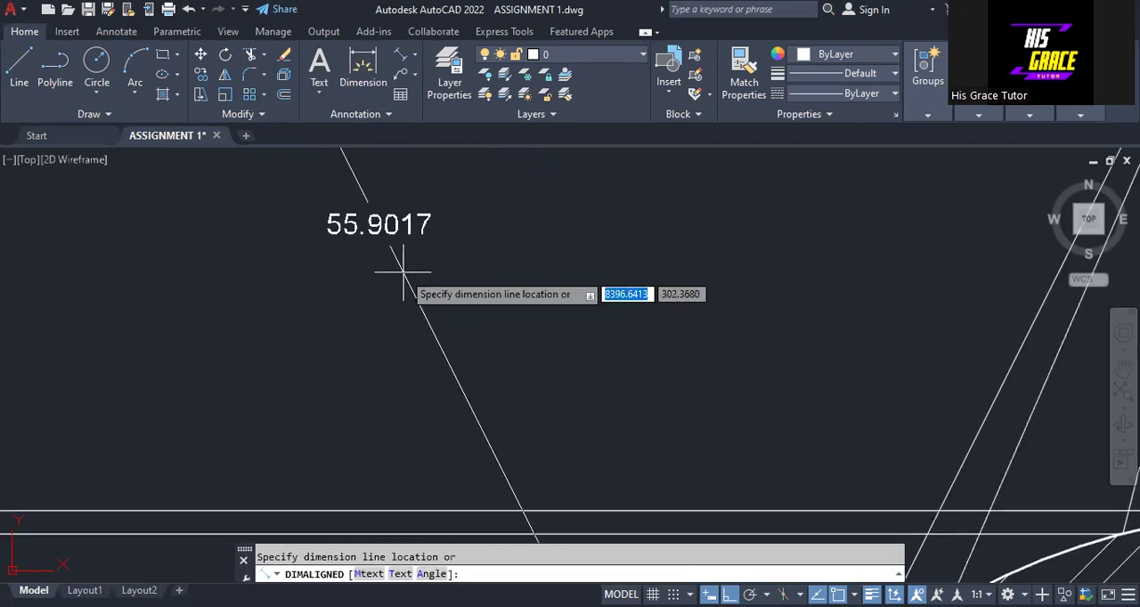
scroll(402, 271, "down", 6)
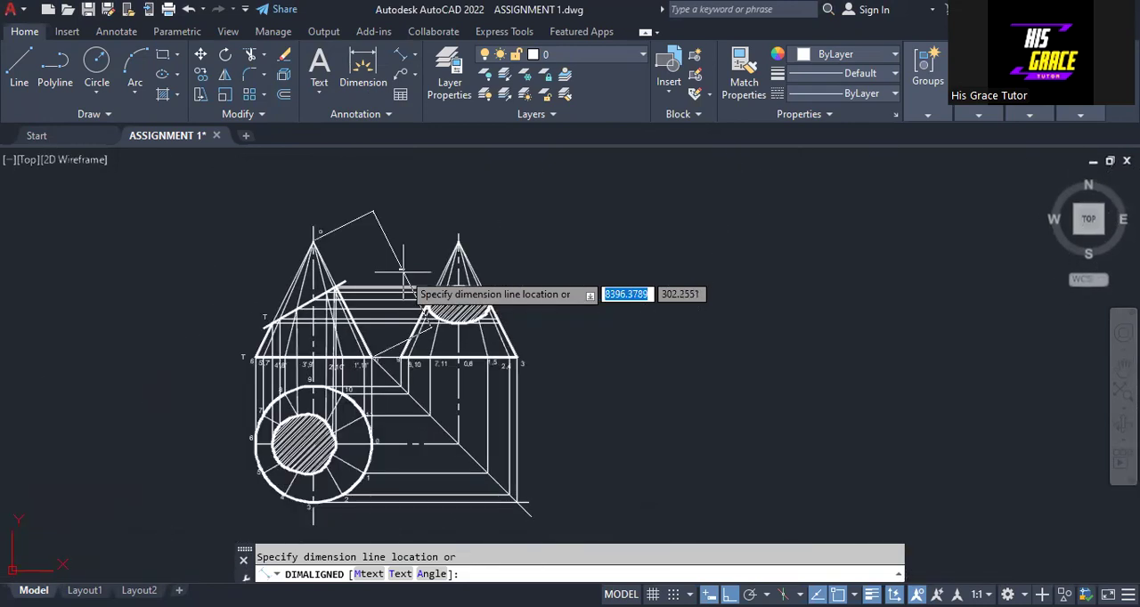
key("Escape")
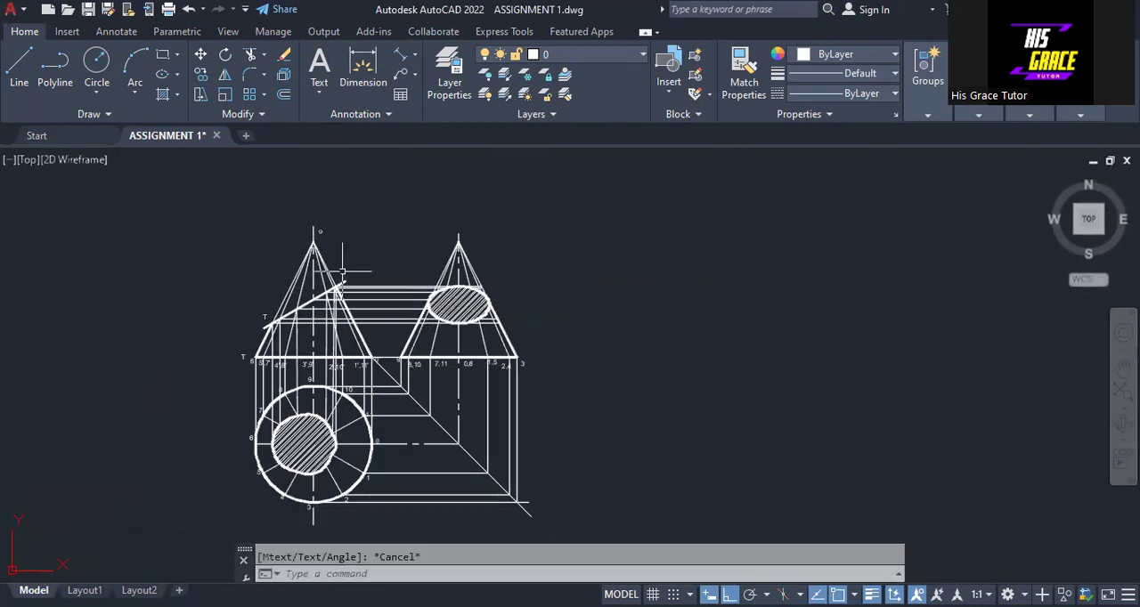
- Draw a horizontal line 55.9017 long in the empty area beside the side view
left_click(19, 67)
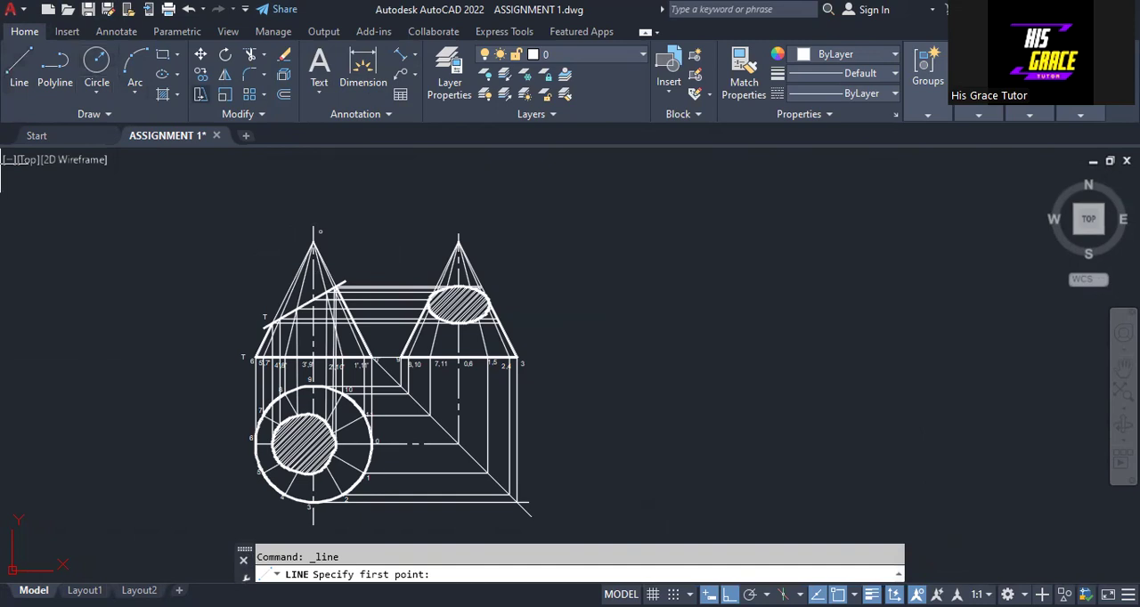
left_click(602, 202)
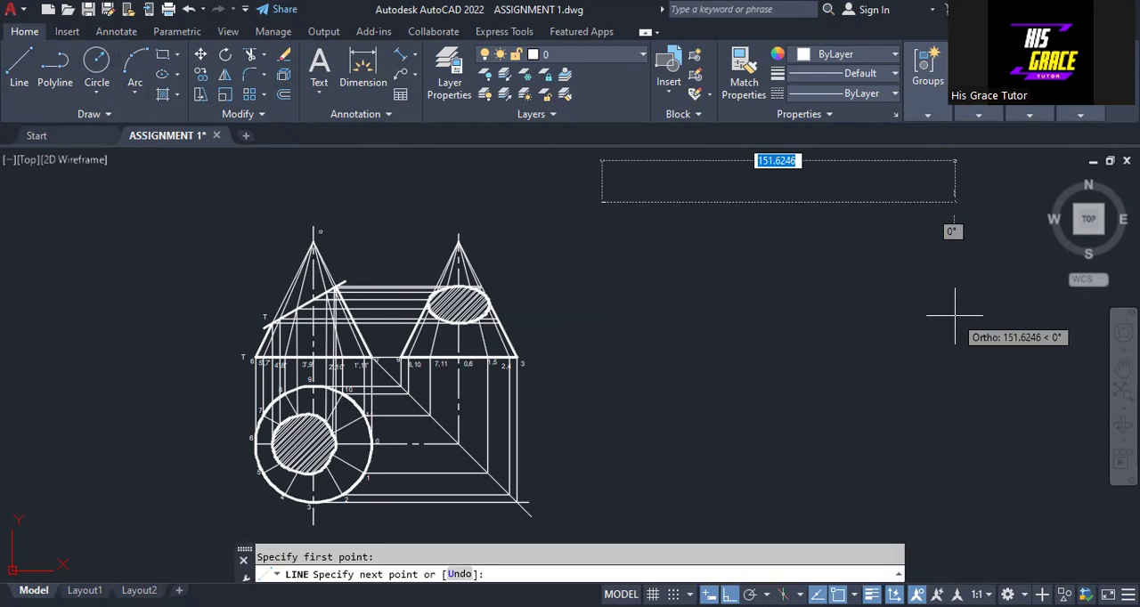
type("55.")
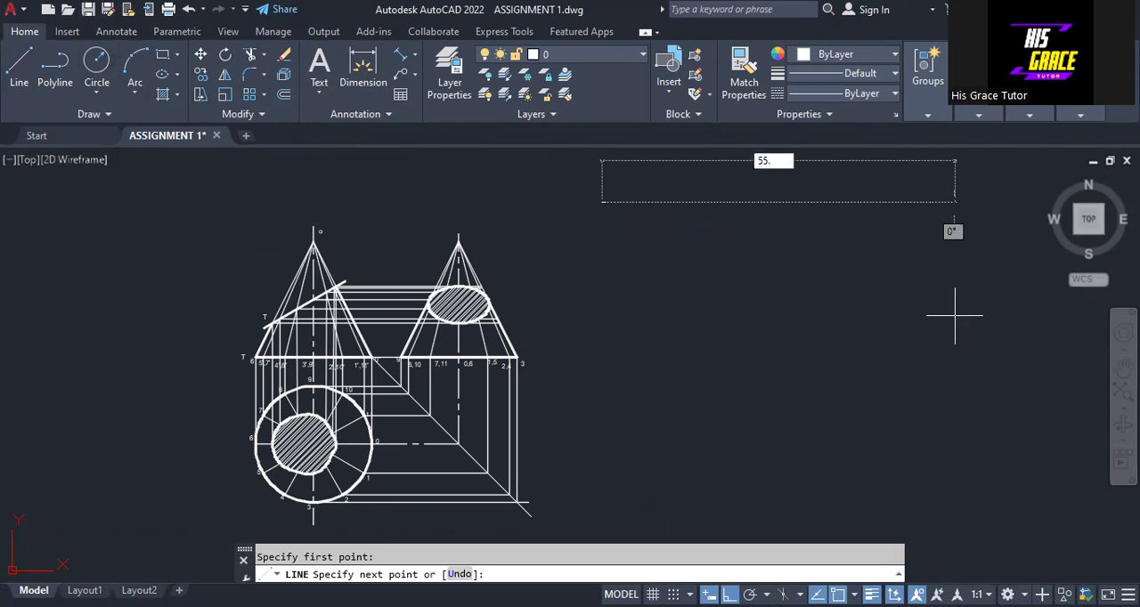
type("9017")
key("Return")
right_click(955, 315)
left_click(966, 327)
- Turn Ortho off and copy the front view's apex label "o" to the far end of the new horizontal line
scroll(704, 250, "up", 2)
mouse_move(702, 262)
middle_mouse_down()
mouse_move(758, 330)
mouse_move(780, 326)
middle_mouse_up()
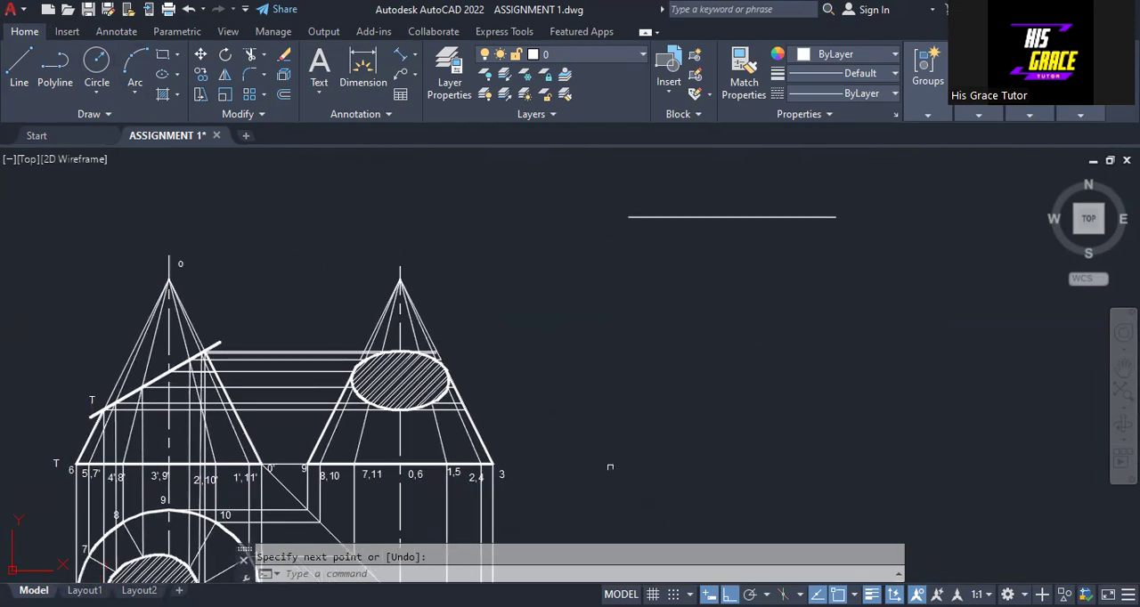
key("F8")
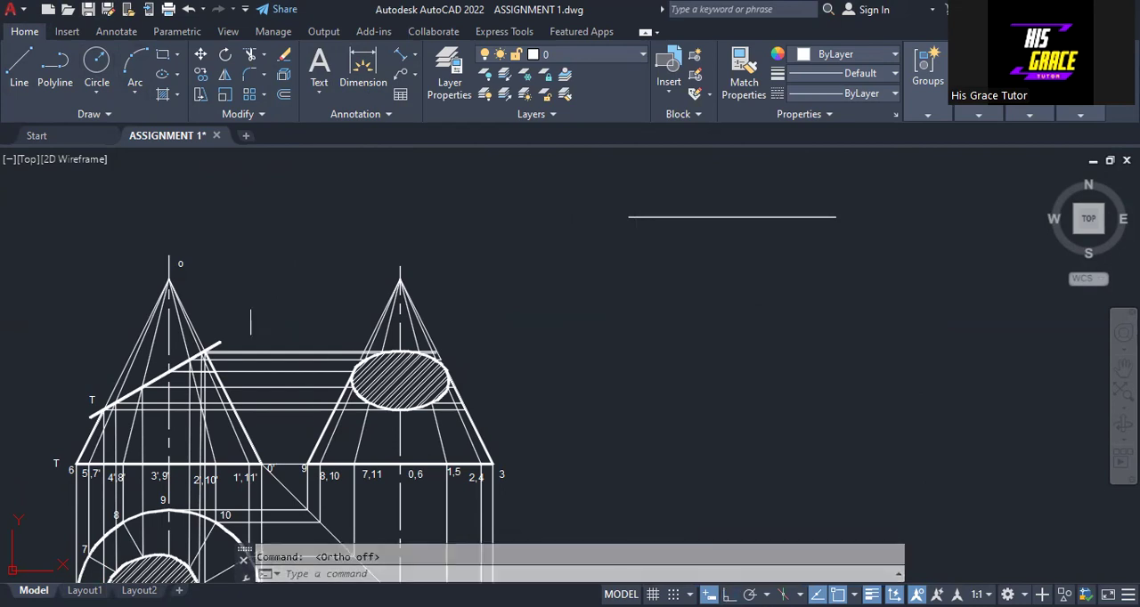
left_click(178, 265)
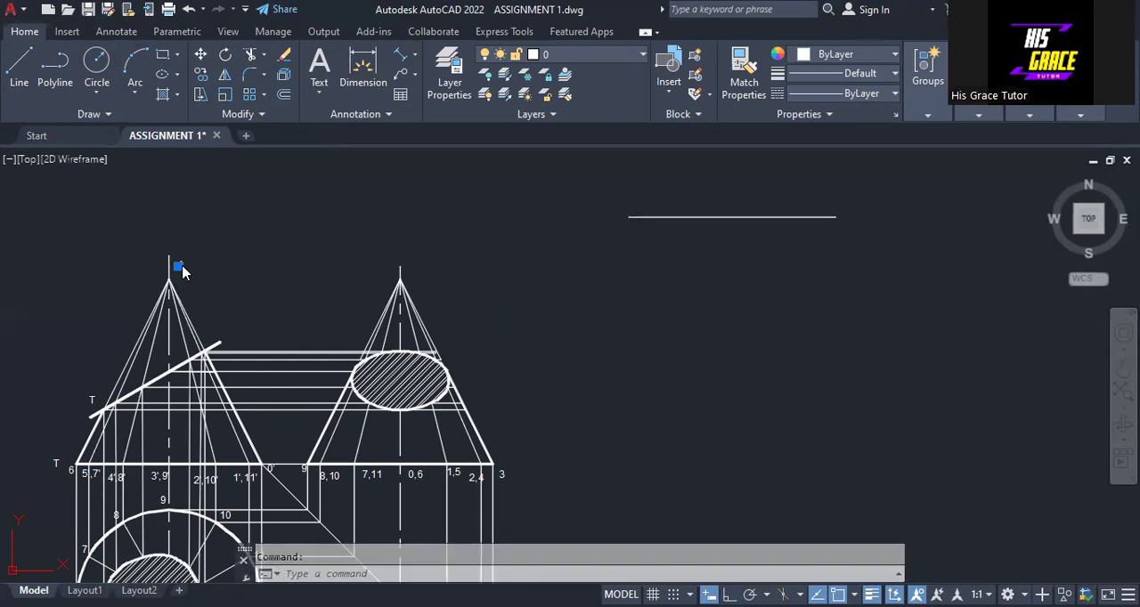
right_click(180, 265)
left_click(234, 320)
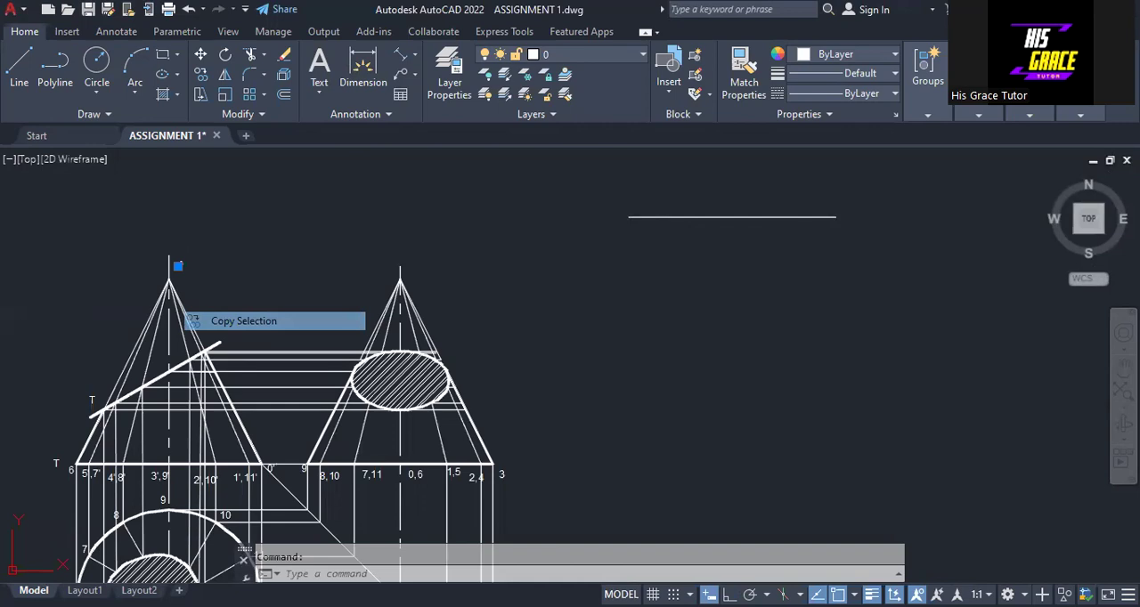
left_click(852, 218)
key("Escape")
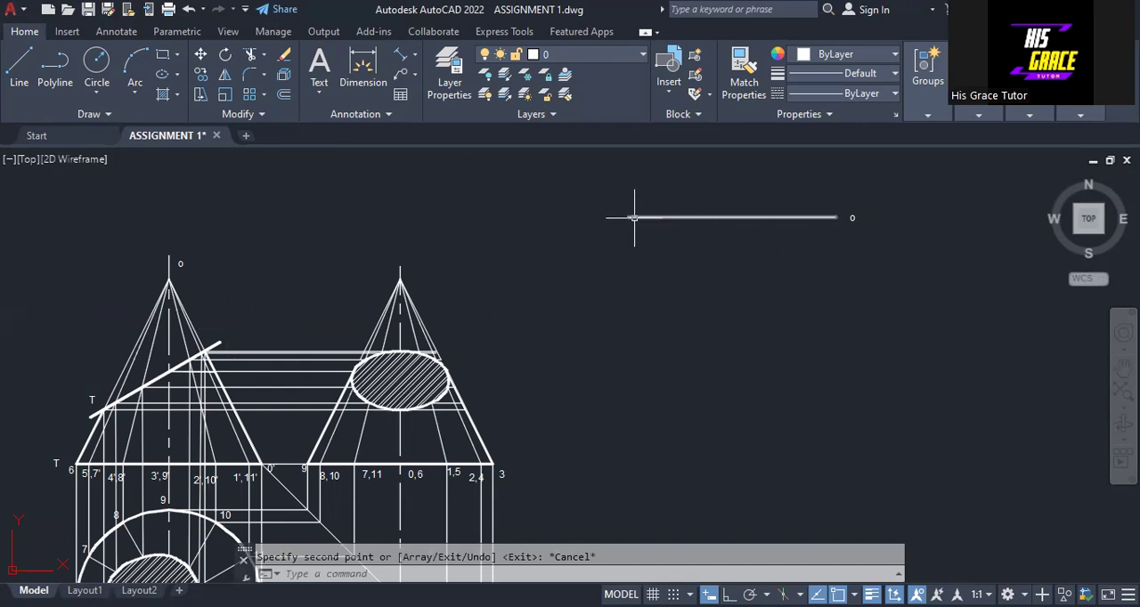
- Draw a large Center, Start, Length arc centred at the line's "o" end, starting from its other end and sweeping below
scroll(867, 338, "up", 1)
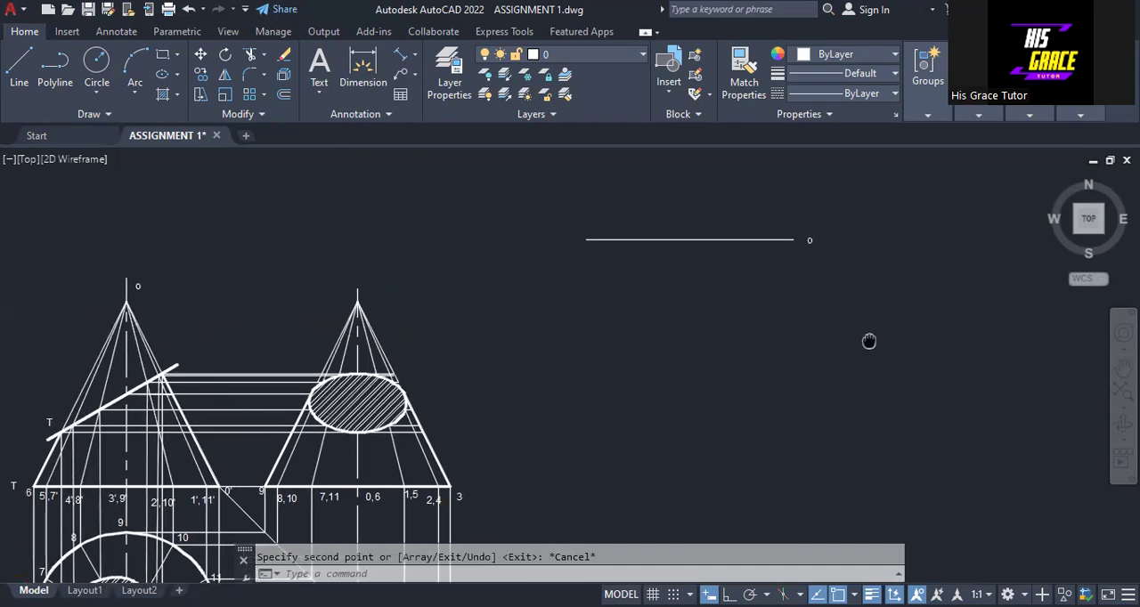
scroll(845, 326, "up", 2)
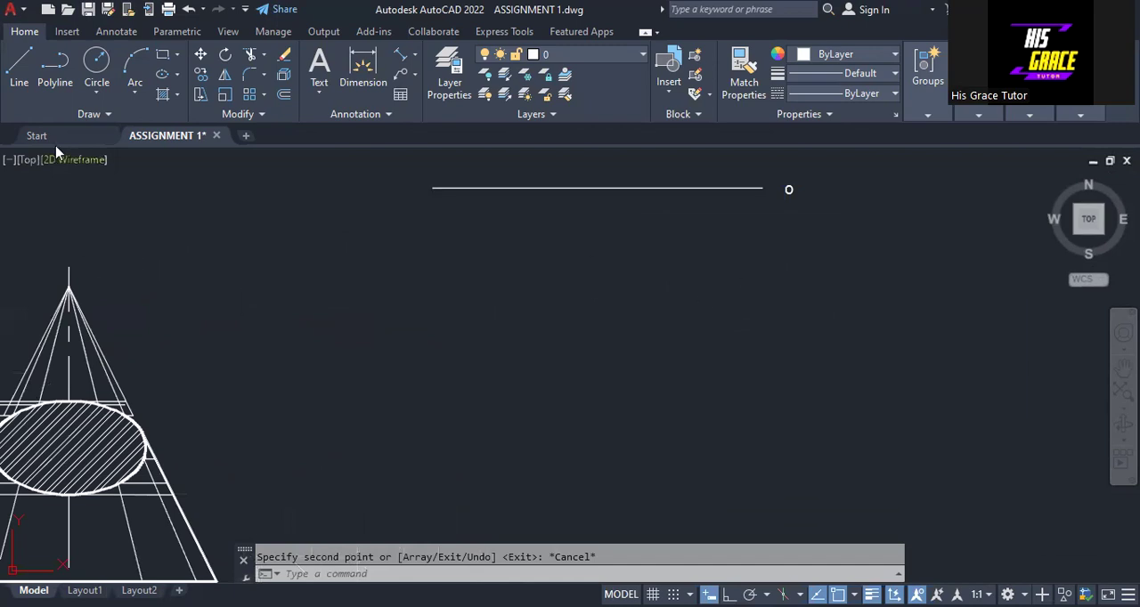
left_click(133, 95)
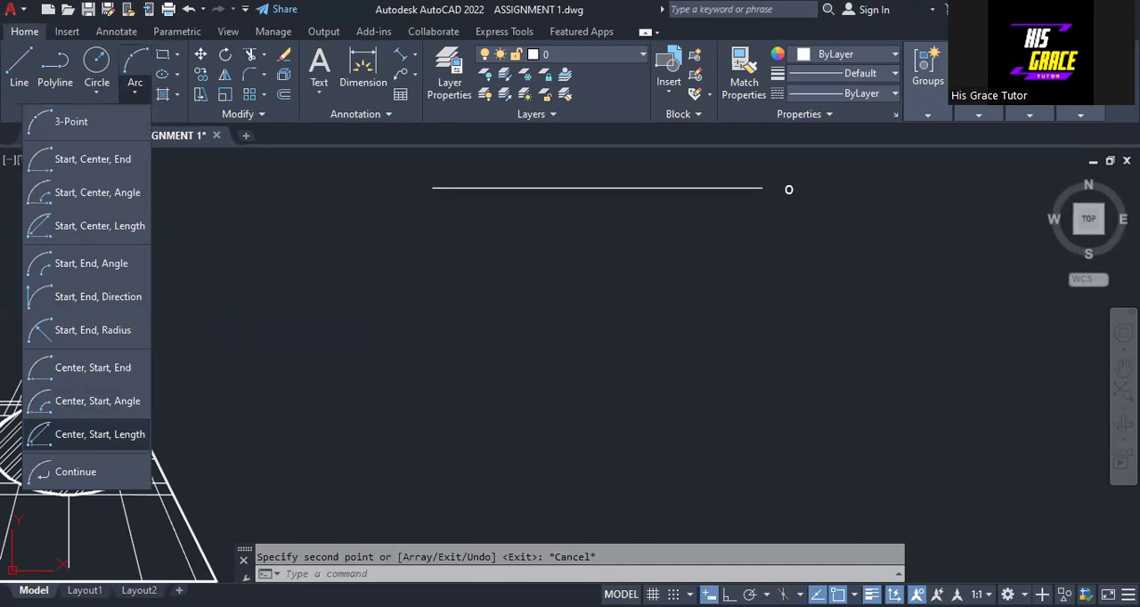
left_click(89, 435)
left_click(762, 187)
left_click(432, 187)
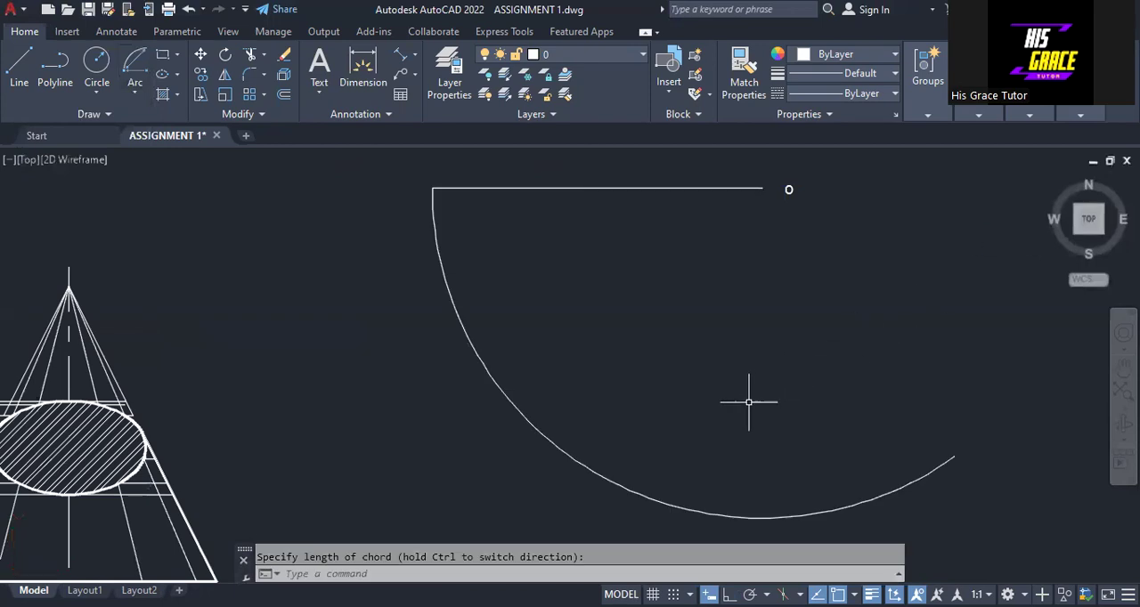
- Measure the straight distance between division points 0 and 1 on the base circle in the plan view
scroll(713, 404, "down", 2)
middle_click_drag(707, 402, 786, 347)
middle_click_drag(556, 356, 626, 234)
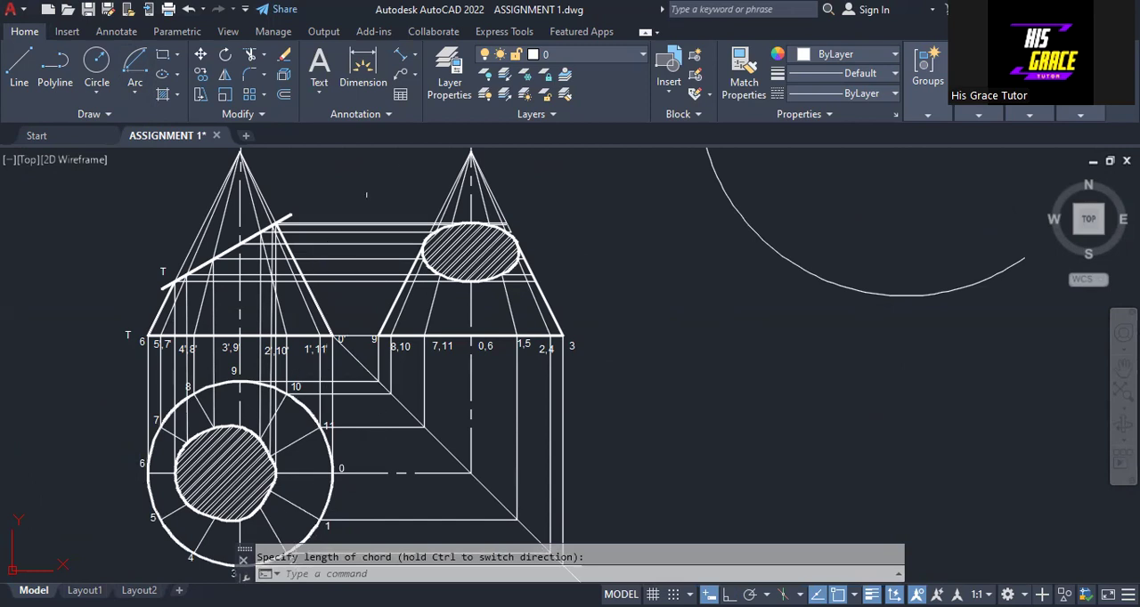
left_click(366, 64)
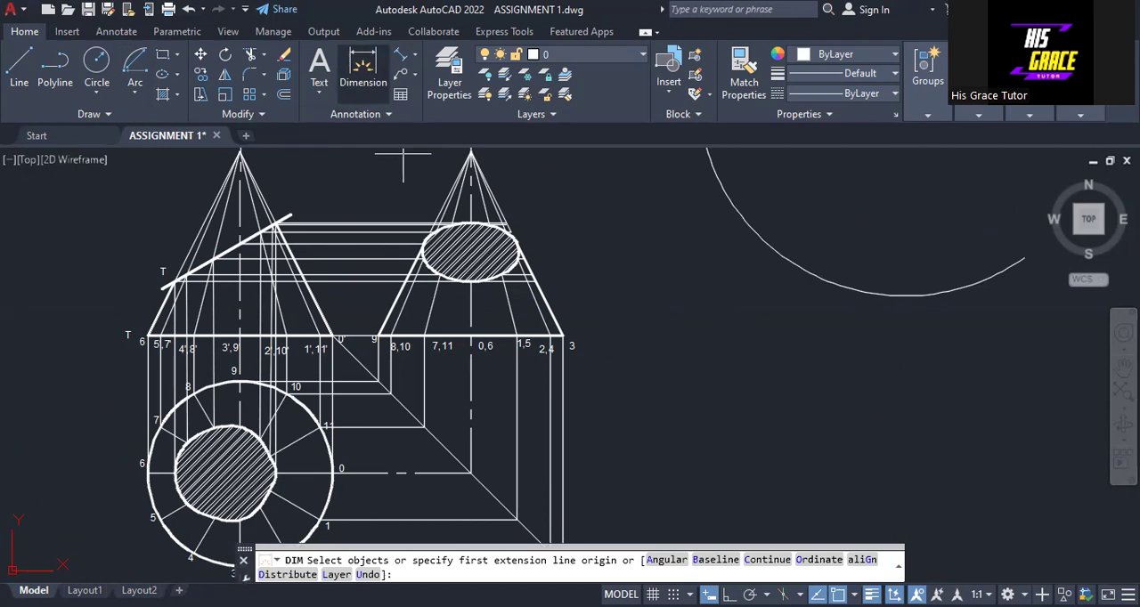
left_click(332, 473)
left_click(372, 473)
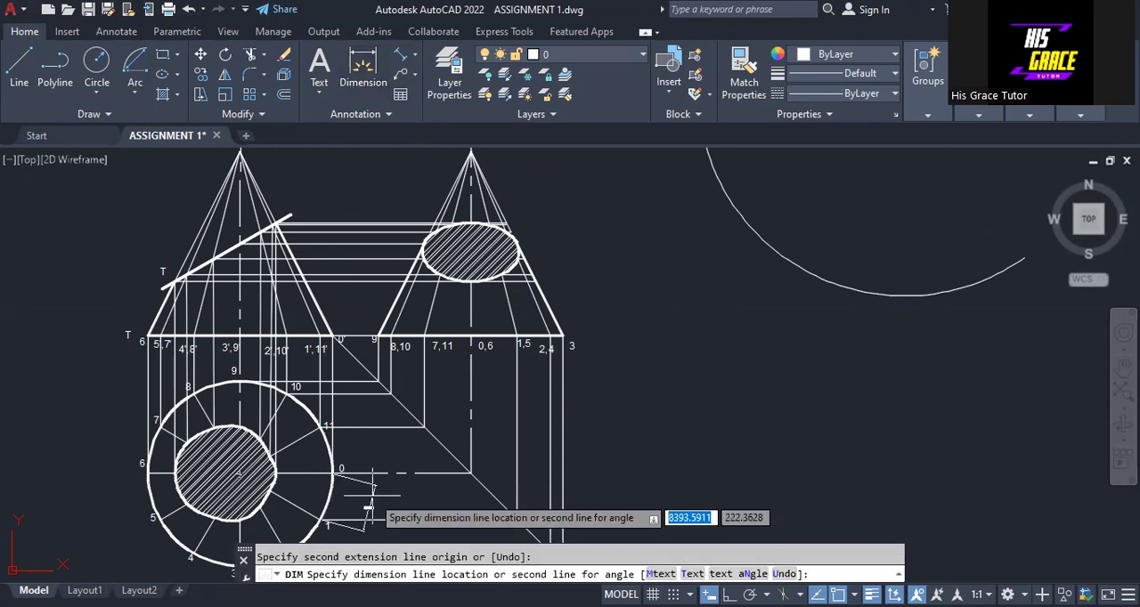
scroll(368, 505, "up", 4)
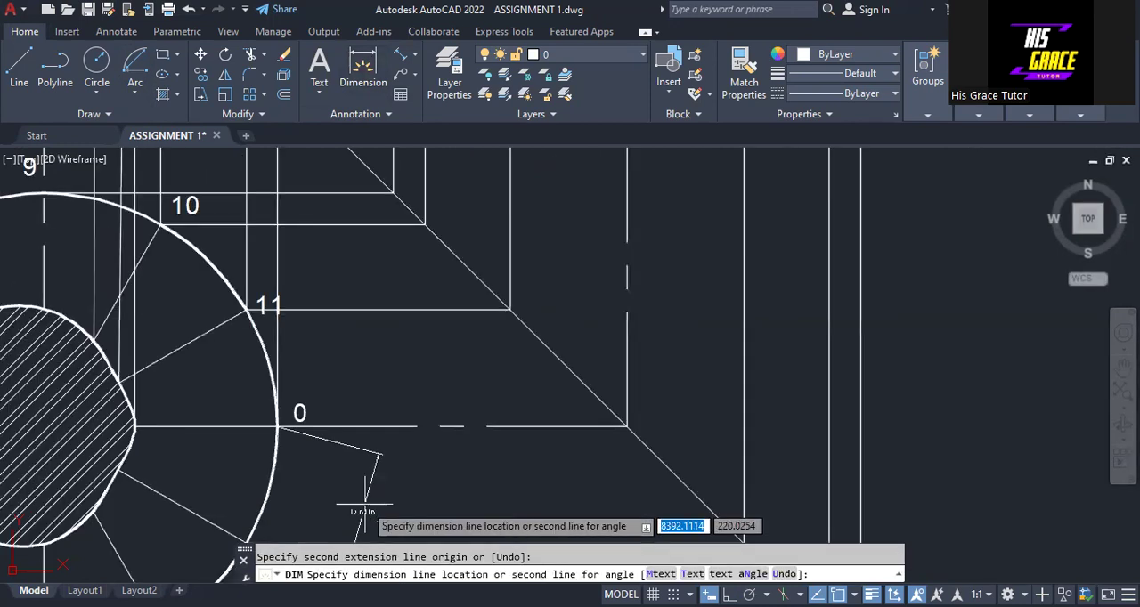
scroll(364, 508, "down", 2)
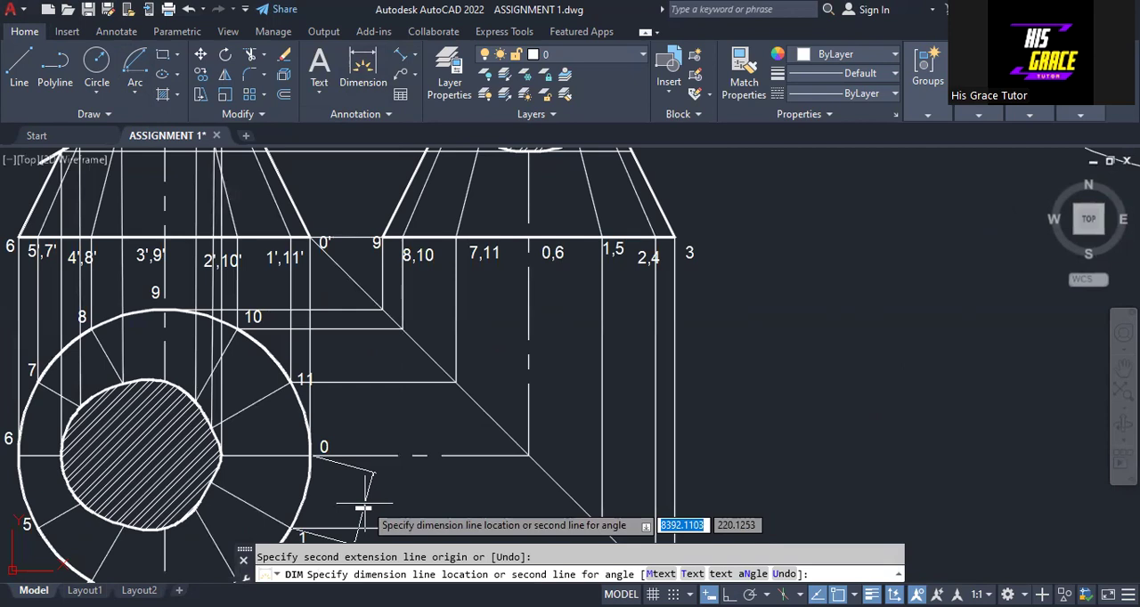
key("Escape")
- Measure the vertical distance between division points 0 and 1 on the plan's base circle with a linear dimension
left_click(365, 67)
left_click(414, 56)
left_click(379, 87)
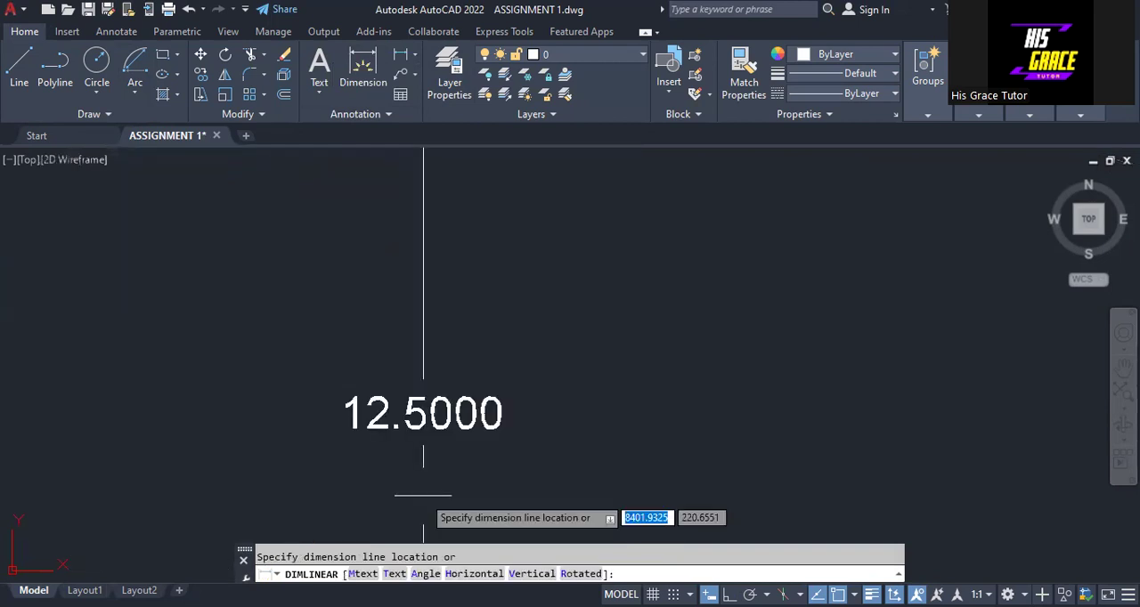
scroll(423, 495, "down", 2)
scroll(423, 495, "down", 5)
scroll(423, 484, "down", 2)
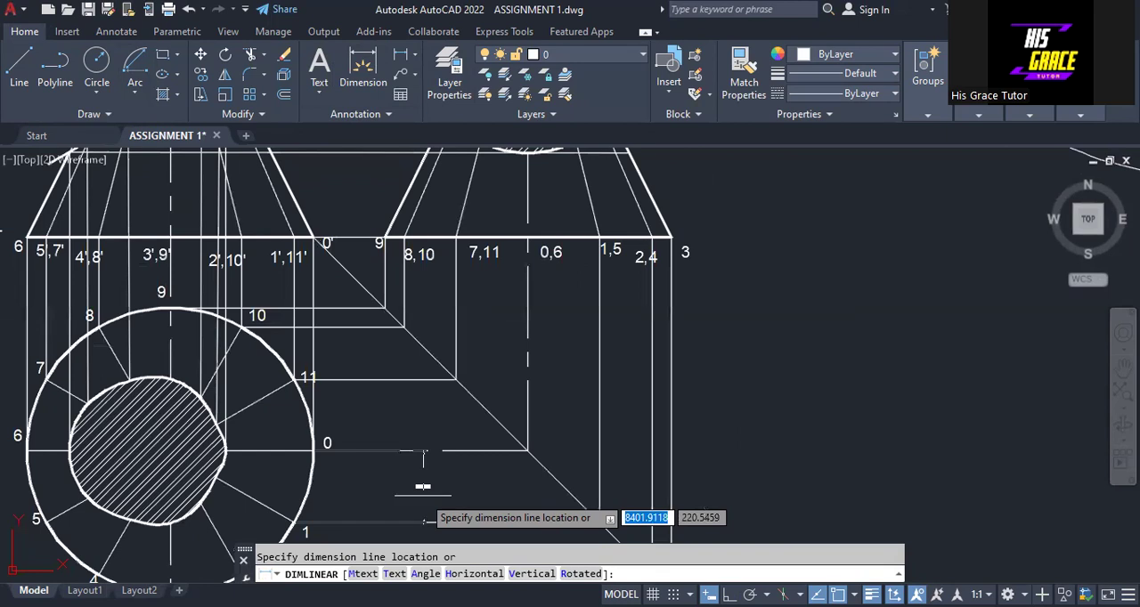
scroll(423, 487, "down", 2)
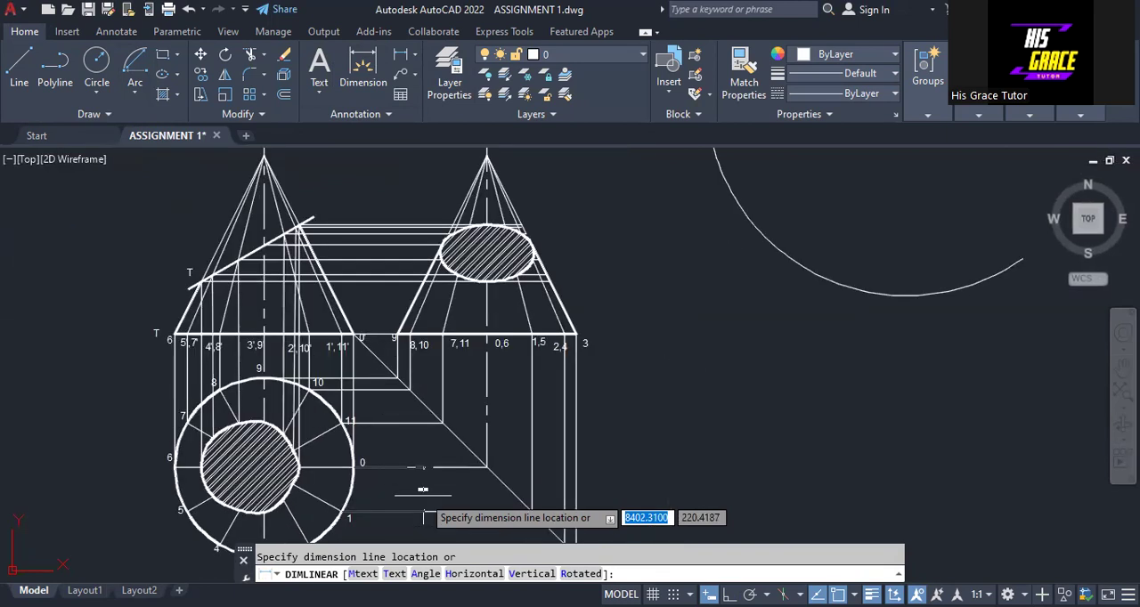
key("Escape")
- Strike a short Center, Start, Length arc of radius 12.5 across the large arc, centred at the large arc's start point
middle_click_drag(665, 343, 614, 444)
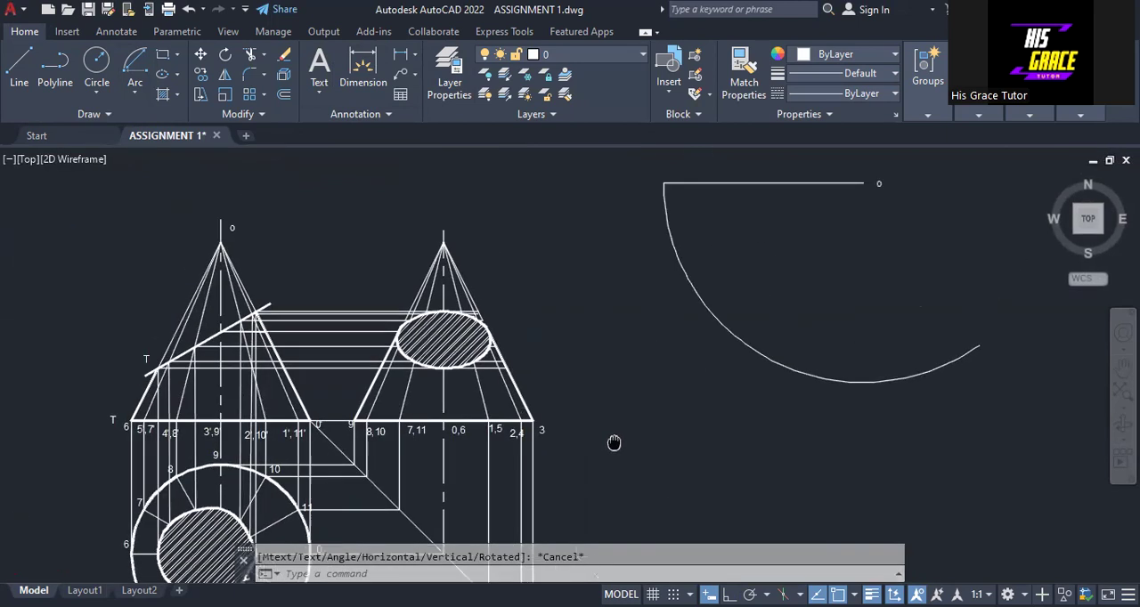
scroll(613, 444, "down", 2)
scroll(561, 391, "up", 4)
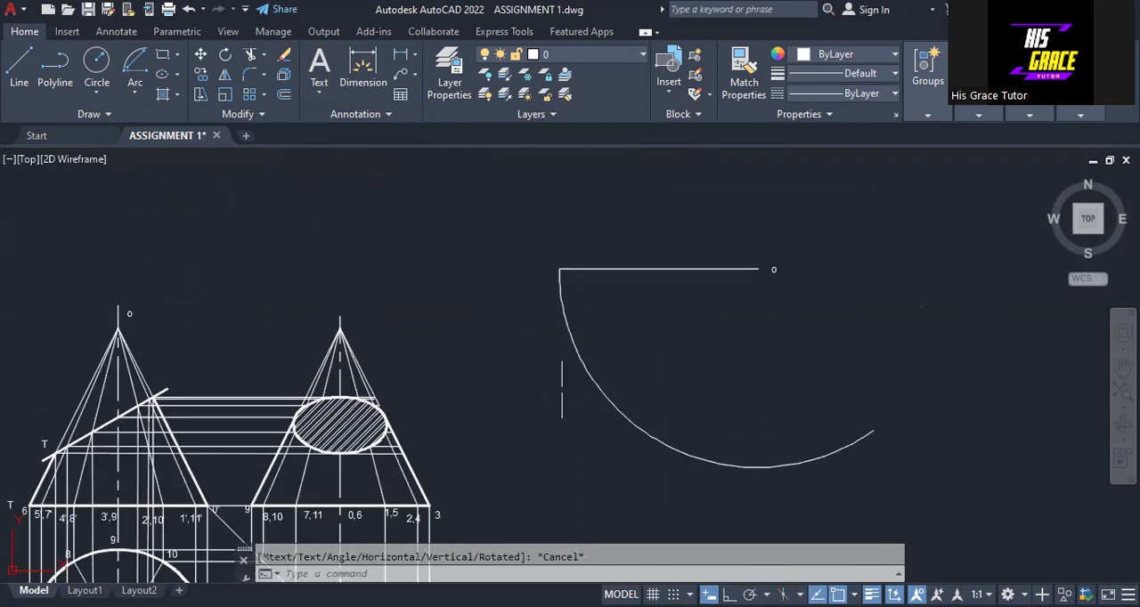
left_click(133, 94)
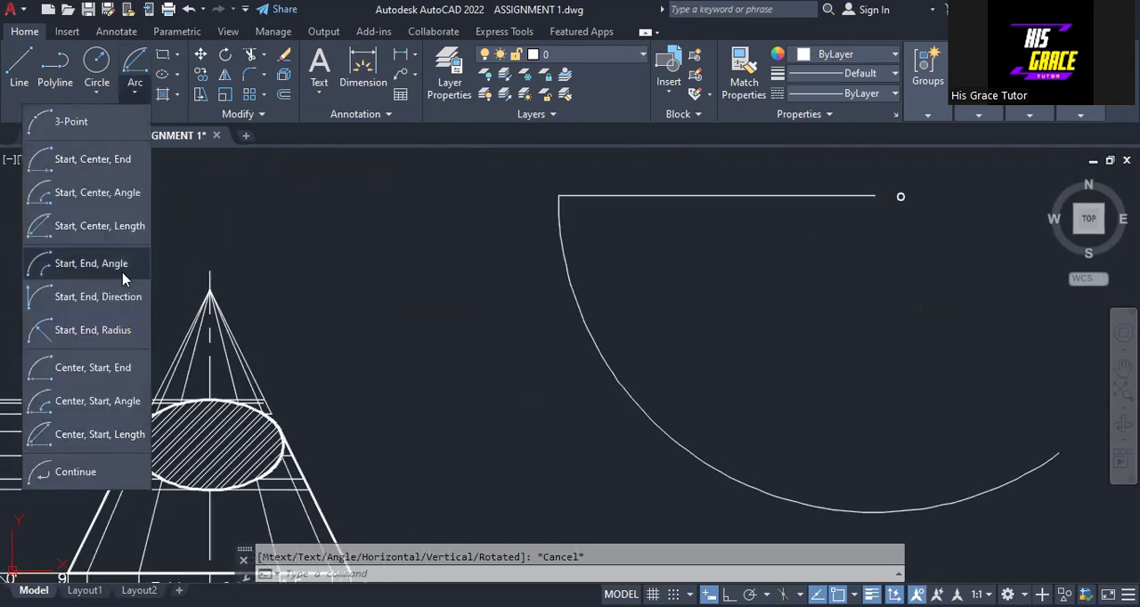
left_click(92, 434)
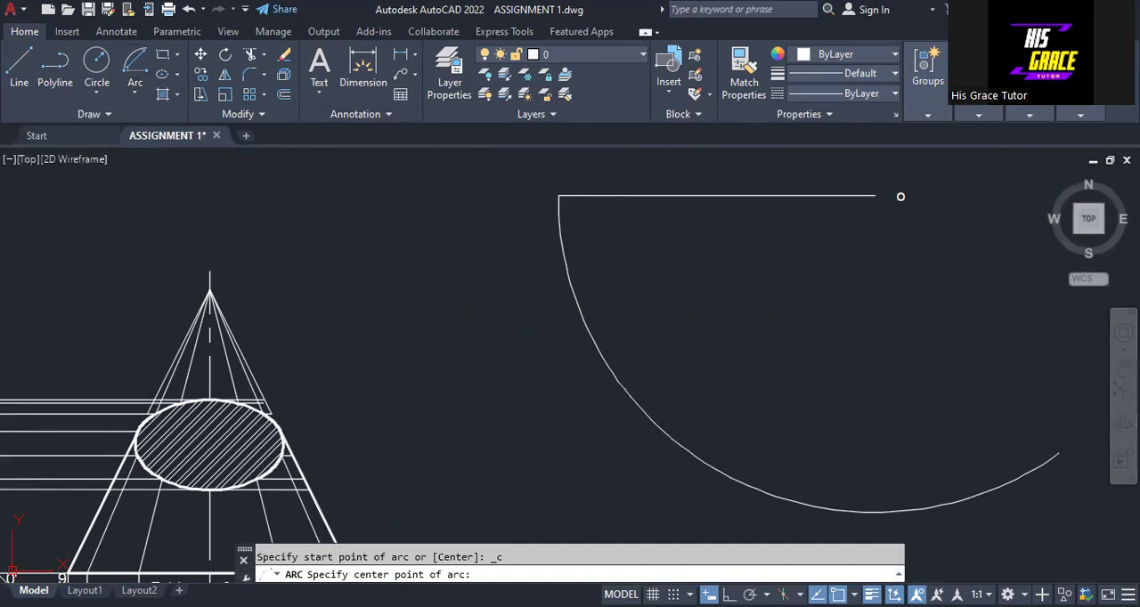
left_click(875, 195)
type("12.5")
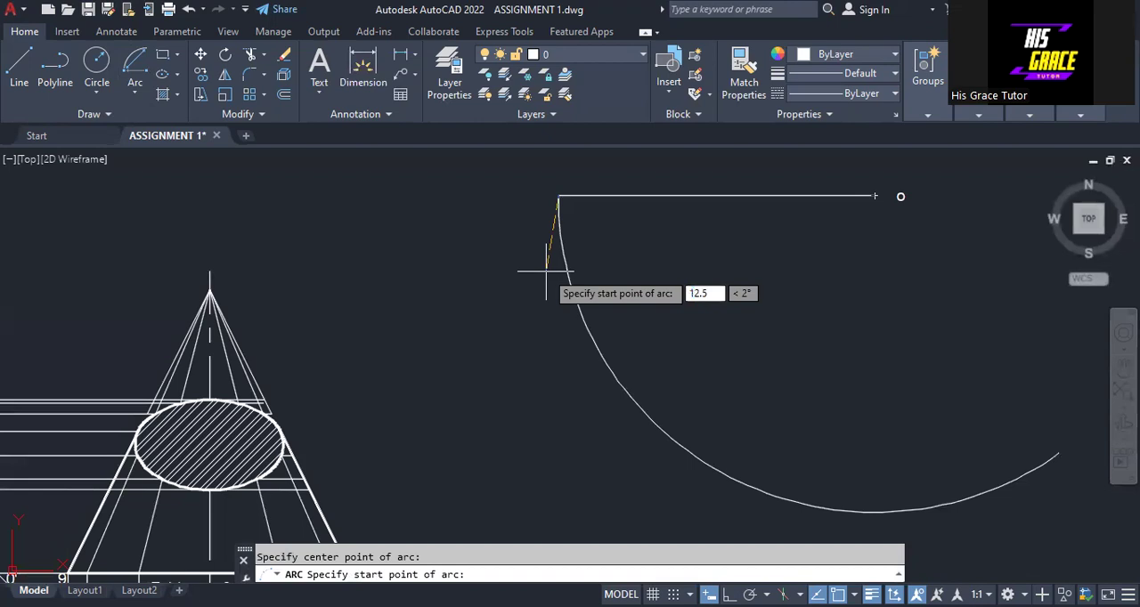
key("Return")
- Strike a second short arc of radius 12.5 along the large arc, centred where the first division mark crosses it
left_click(139, 101)
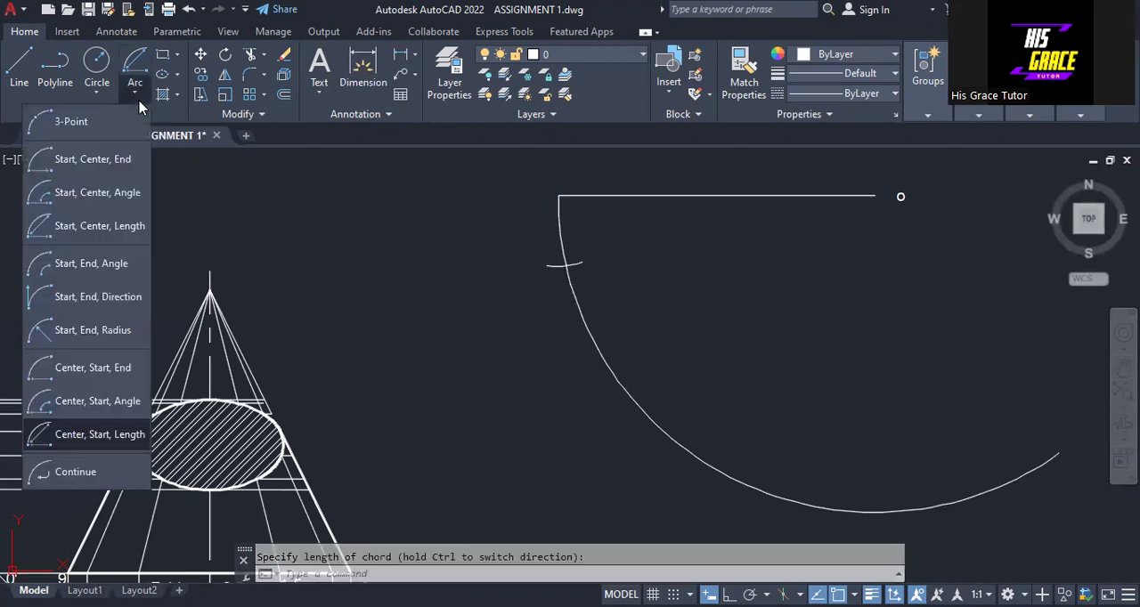
left_click(91, 434)
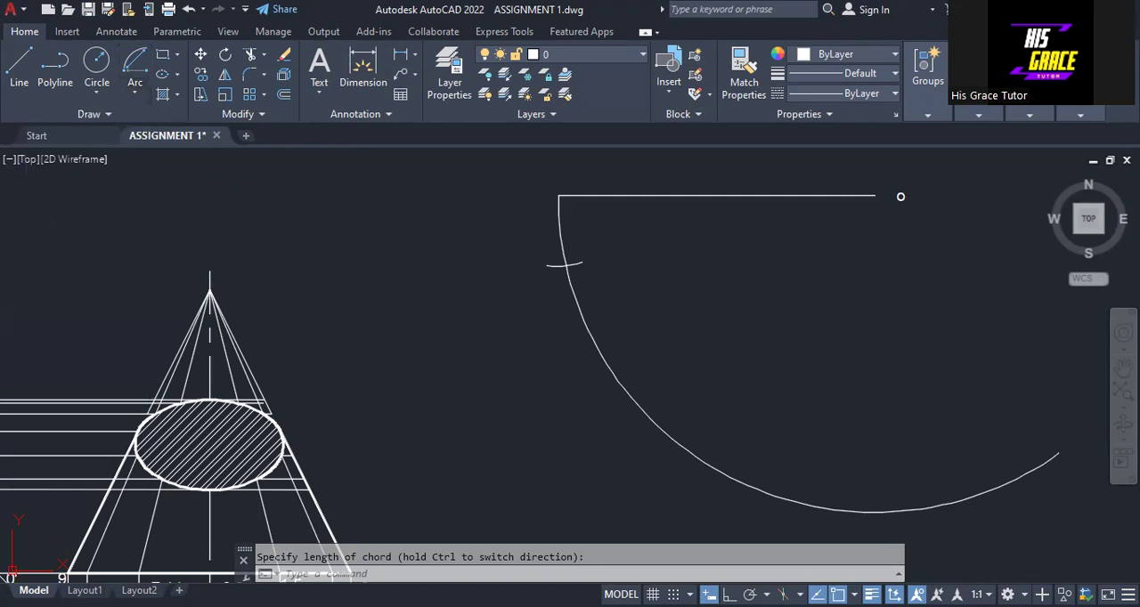
left_click(565, 266)
type("12.5")
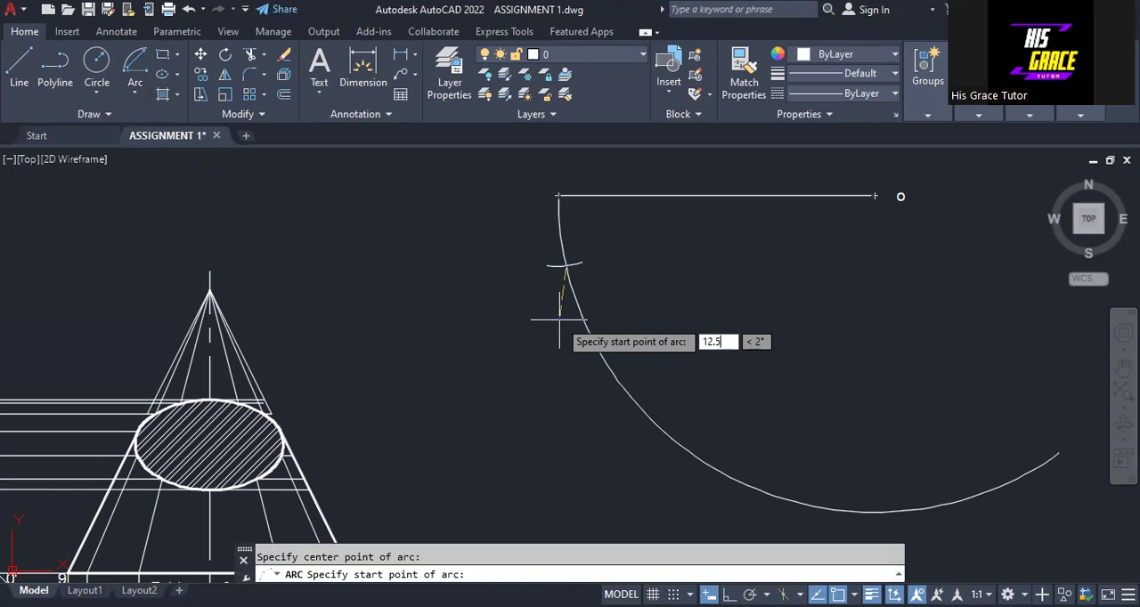
key("Return")
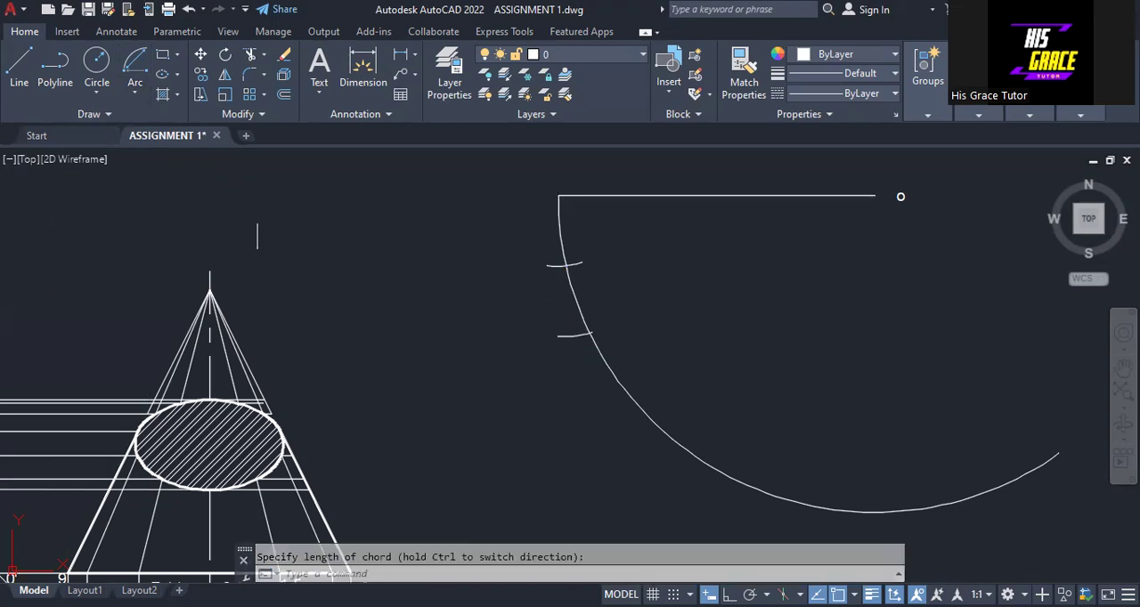
- Strike a third short Center, Start, Length arc of radius 12.5 across the large arc, centred where the second division mark crosses it
left_click(137, 94)
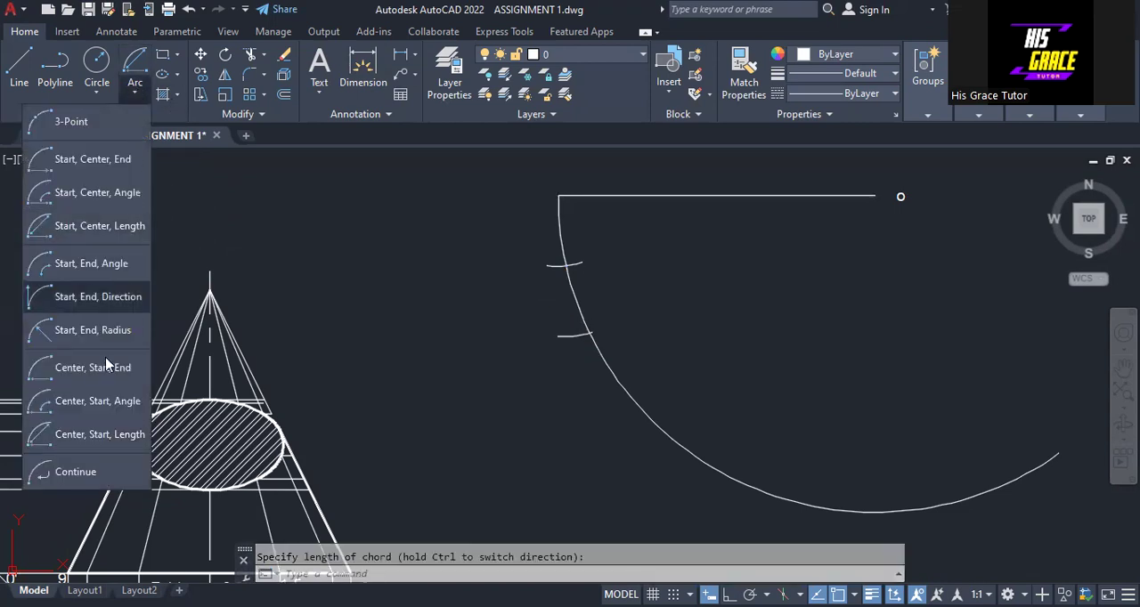
left_click(108, 430)
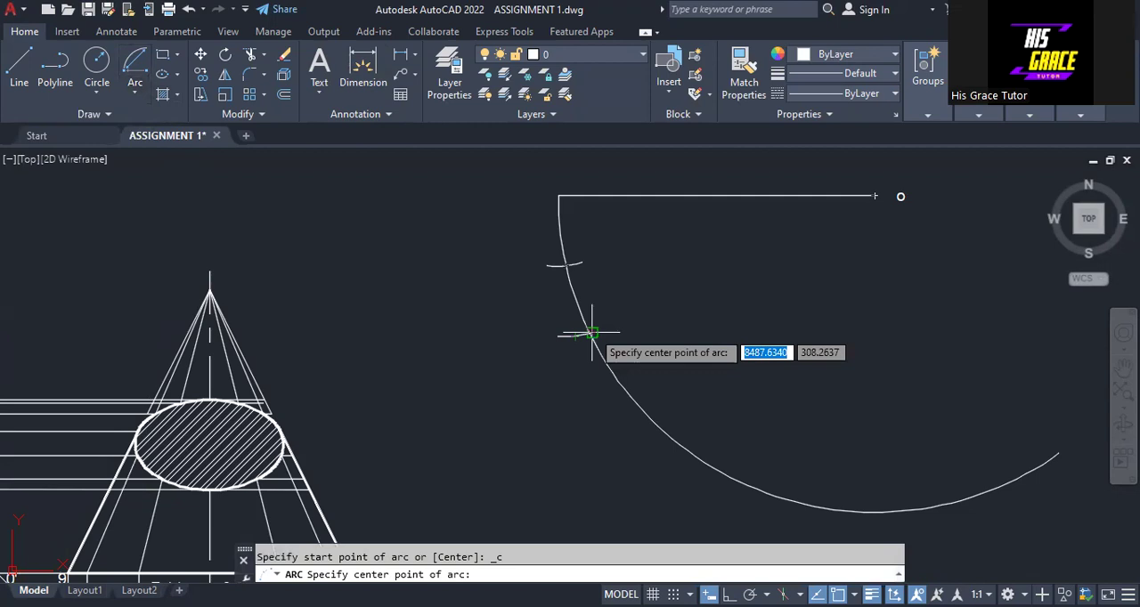
left_click(591, 334)
type("12.5")
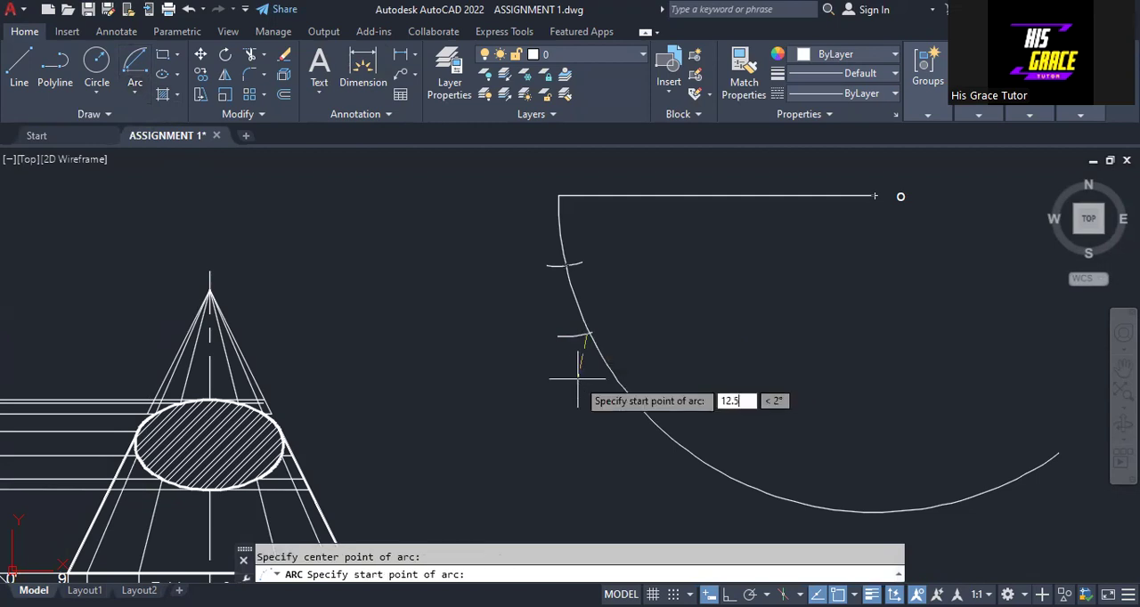
left_click(578, 379)
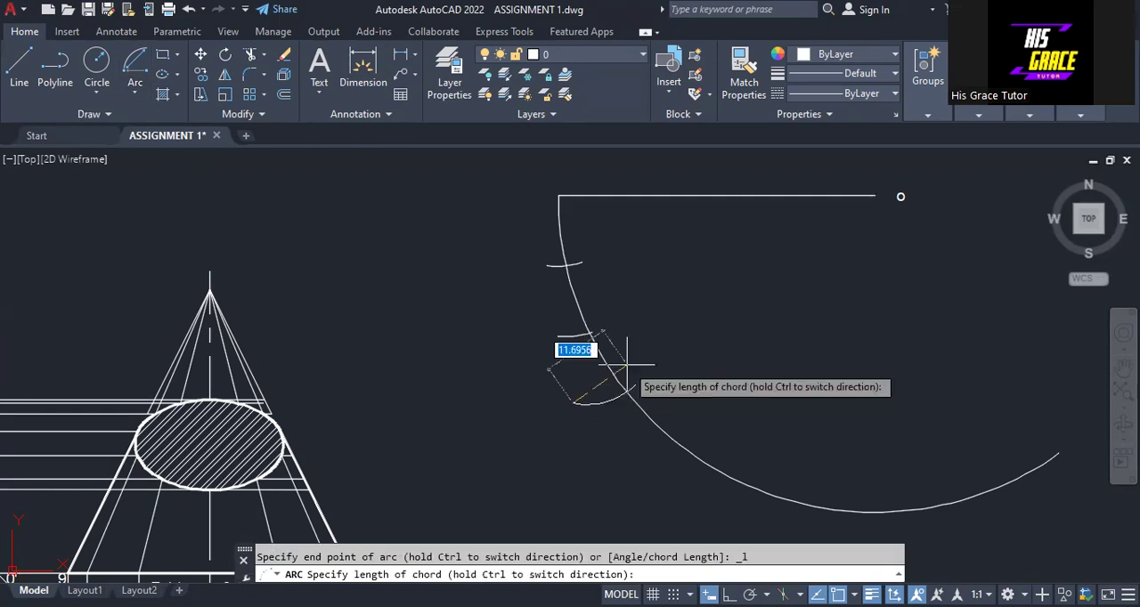
left_click(603, 371)
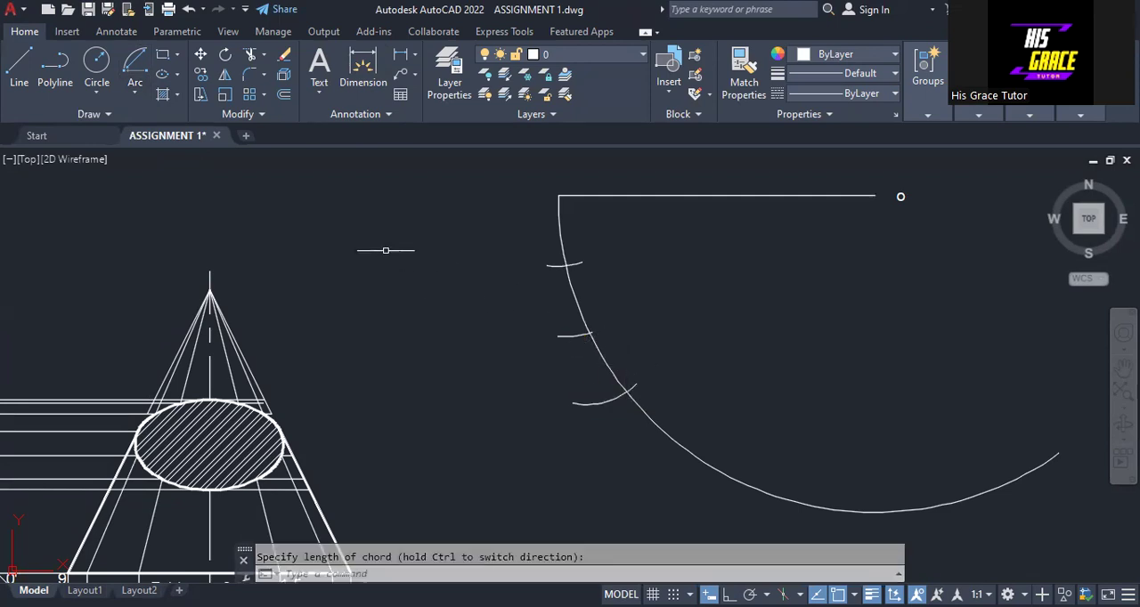
- Strike a fourth short arc of radius 12.5 across the large arc, centred where the third division mark crosses it
left_click(135, 91)
left_click(95, 434)
key("Return")
type("12.5")
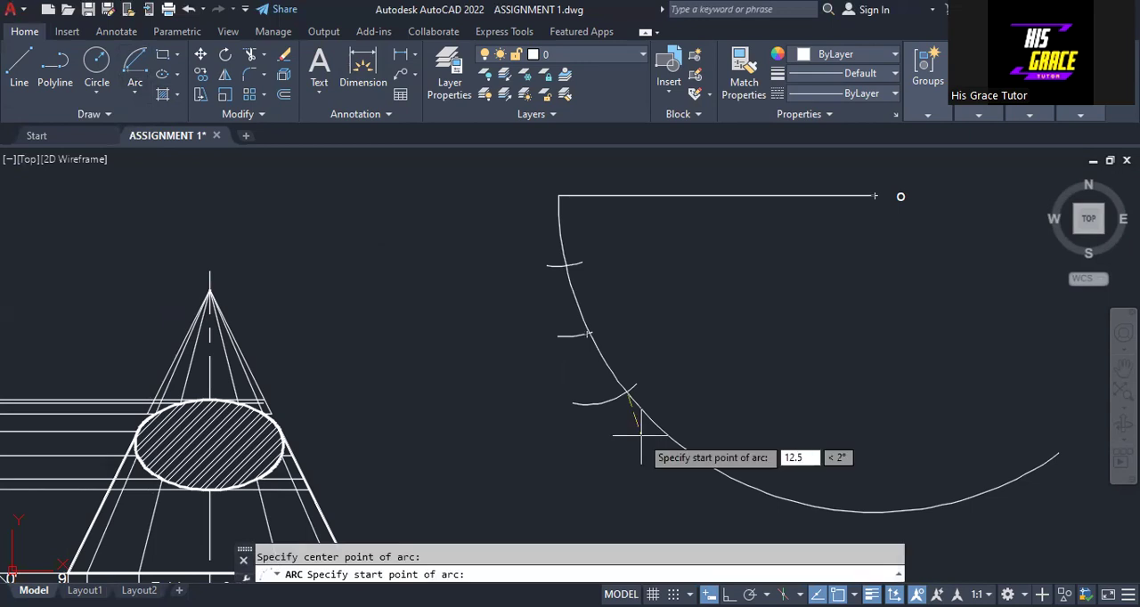
key("Return")
left_click(634, 417)
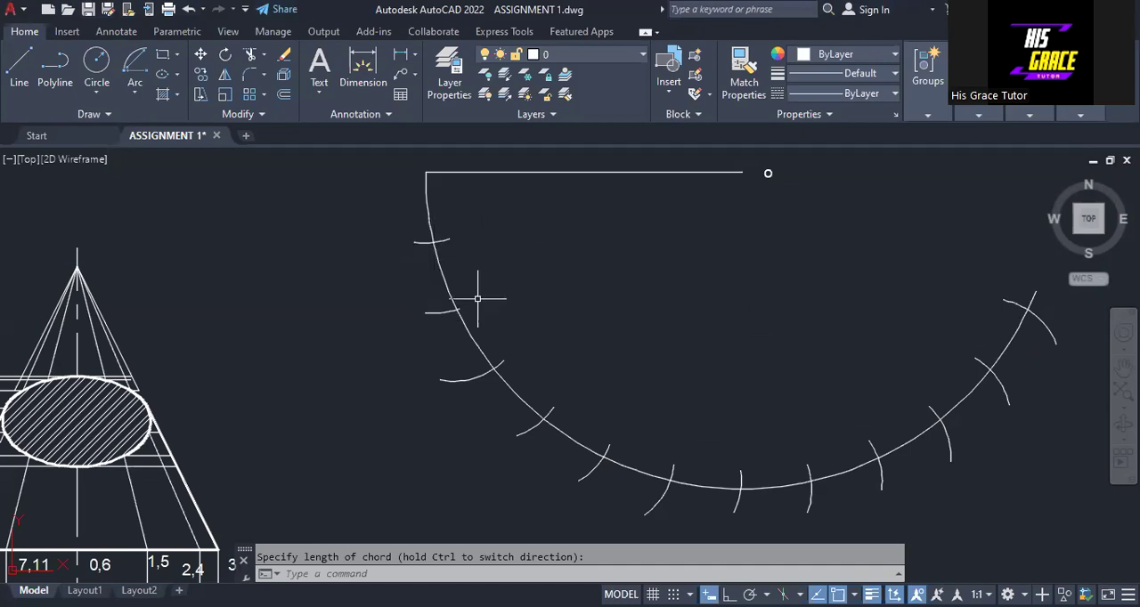
- Copy the apex label O to the large arc's start point and beside each of its division marks
middle_click_drag(258, 322, 549, 259)
middle_click_drag(450, 347, 647, 241)
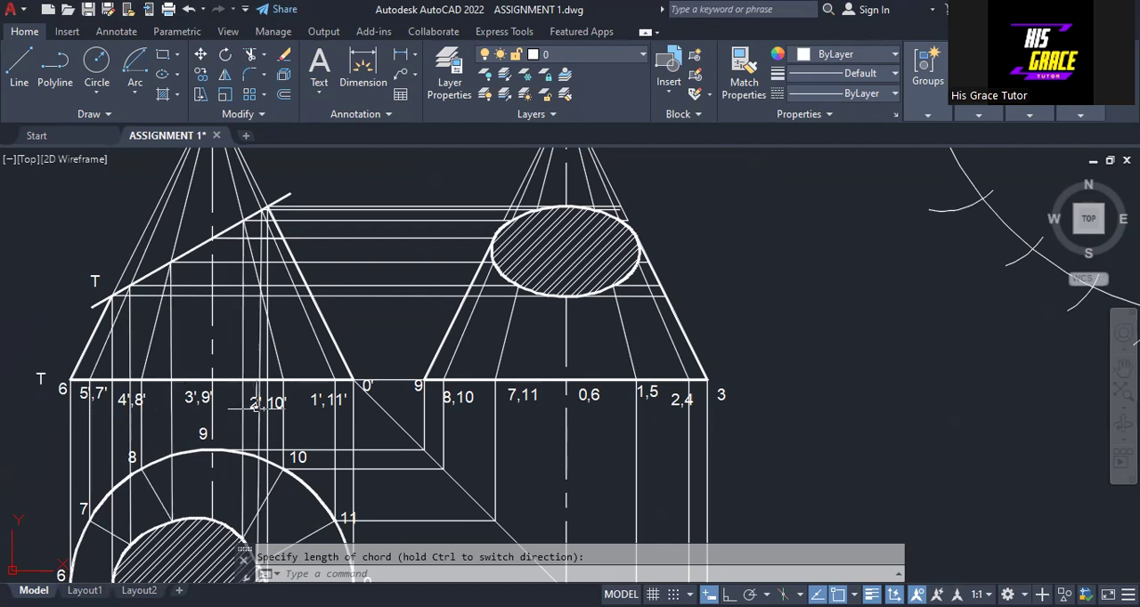
mouse_move(738, 306)
middle_mouse_down()
mouse_move(692, 356)
mouse_move(286, 412)
mouse_move(397, 415)
mouse_move(201, 464)
middle_mouse_up()
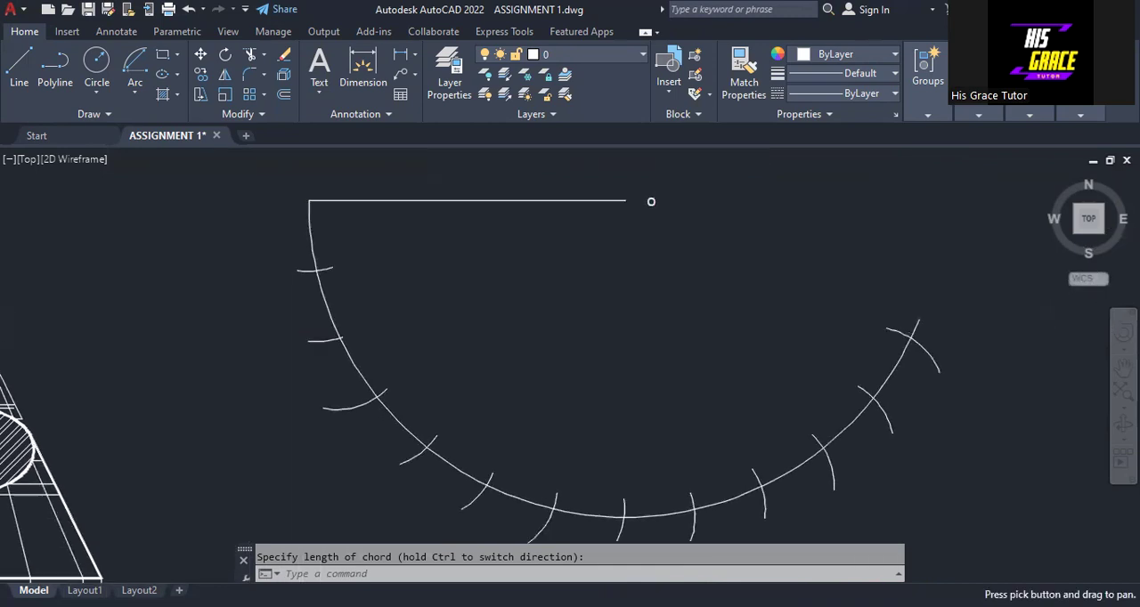
mouse_move(623, 305)
middle_mouse_down()
mouse_move(619, 283)
mouse_move(620, 295)
middle_mouse_up()
key("Escape")
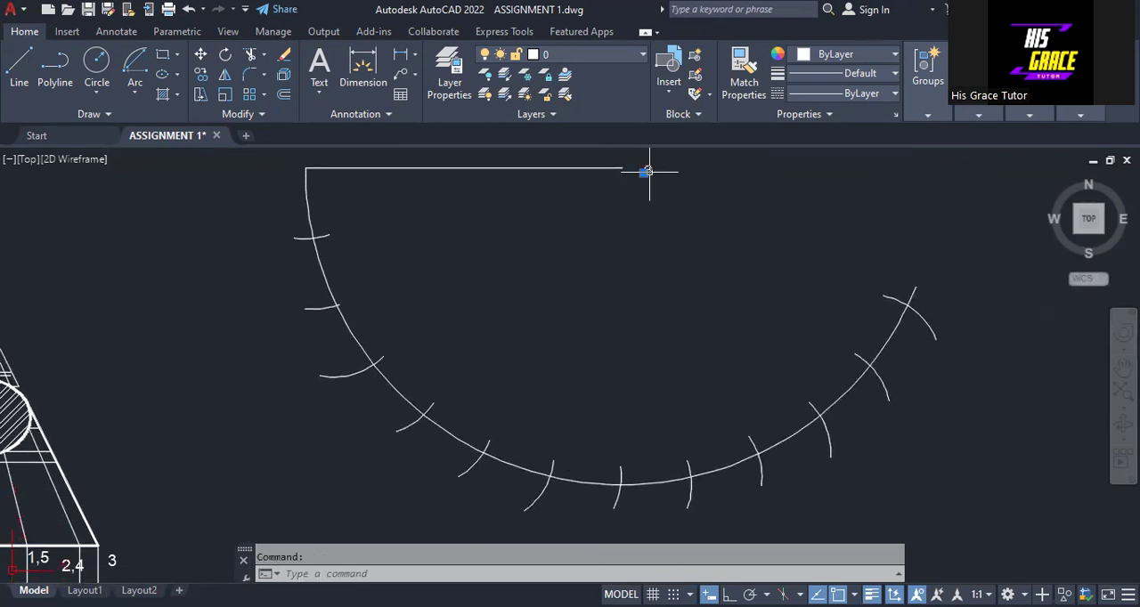
right_click(693, 327)
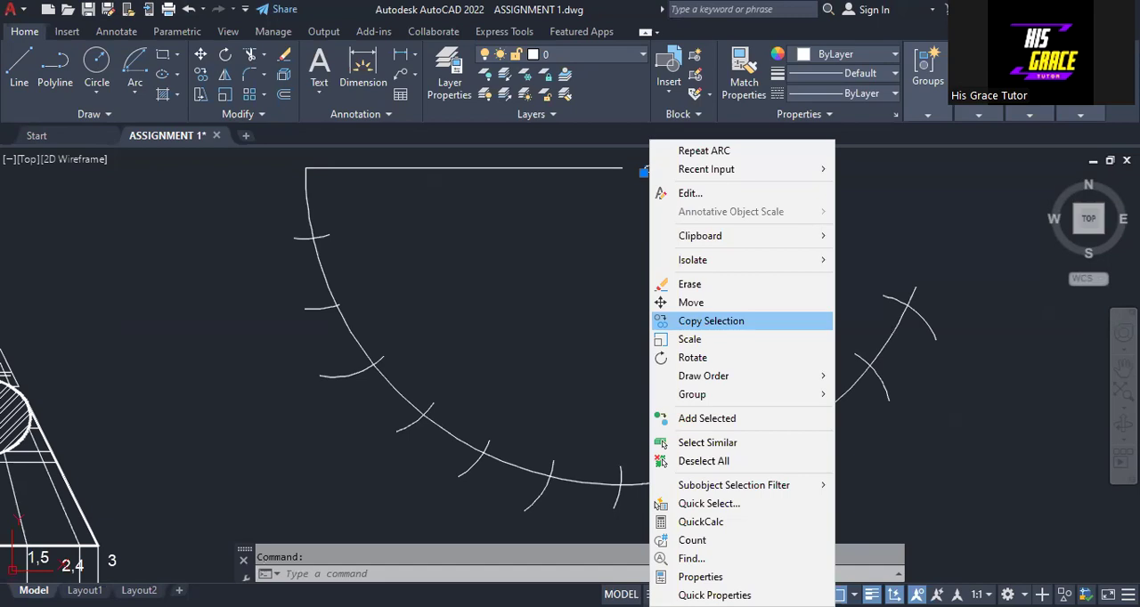
left_click(710, 320)
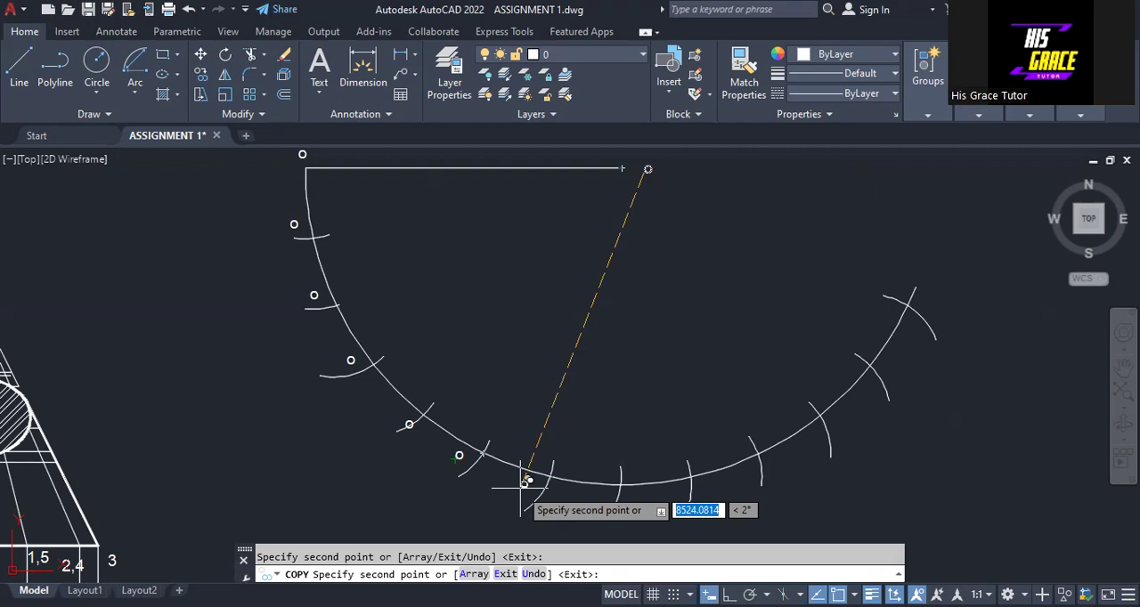
key("Escape")
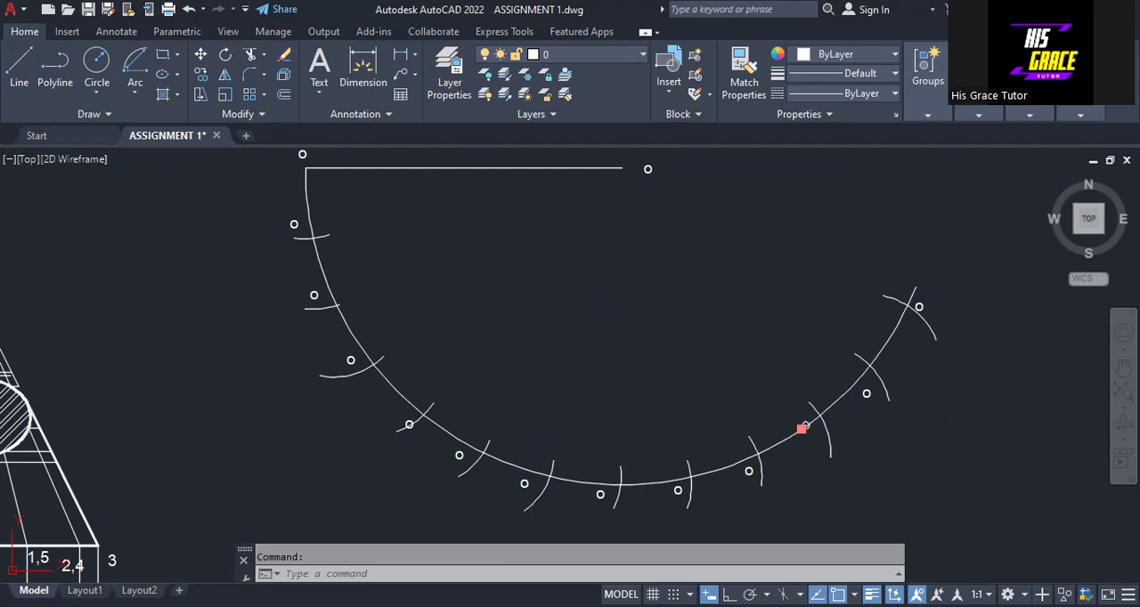
- Move the O labels at the tenth and fourth division marks outward, clear of the large arc and its marks
left_click(802, 430)
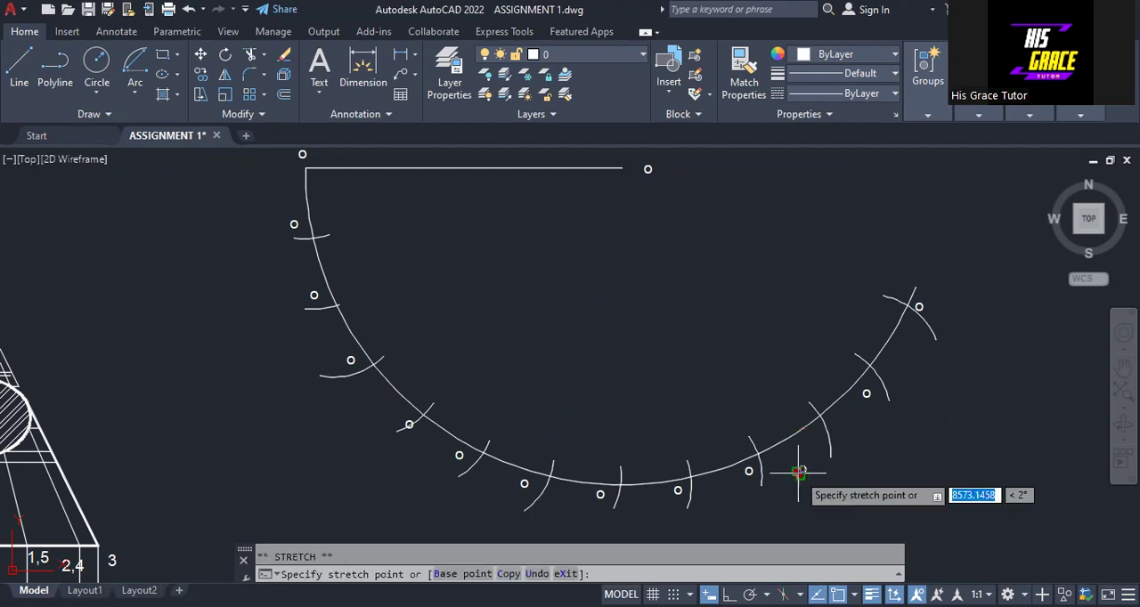
left_click(806, 445)
left_click(409, 424)
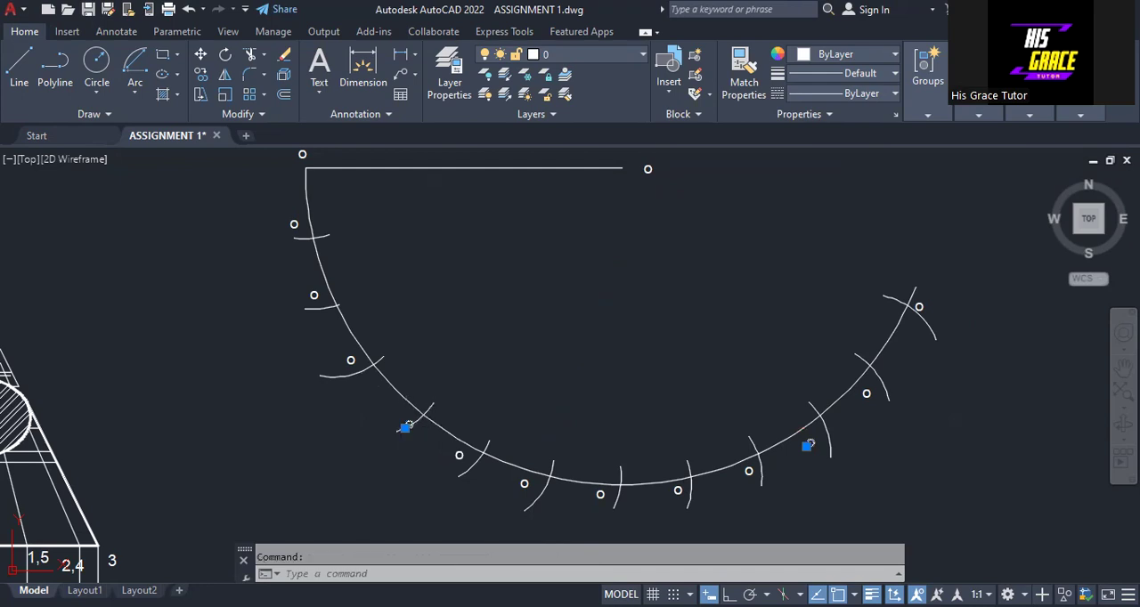
left_click(406, 427)
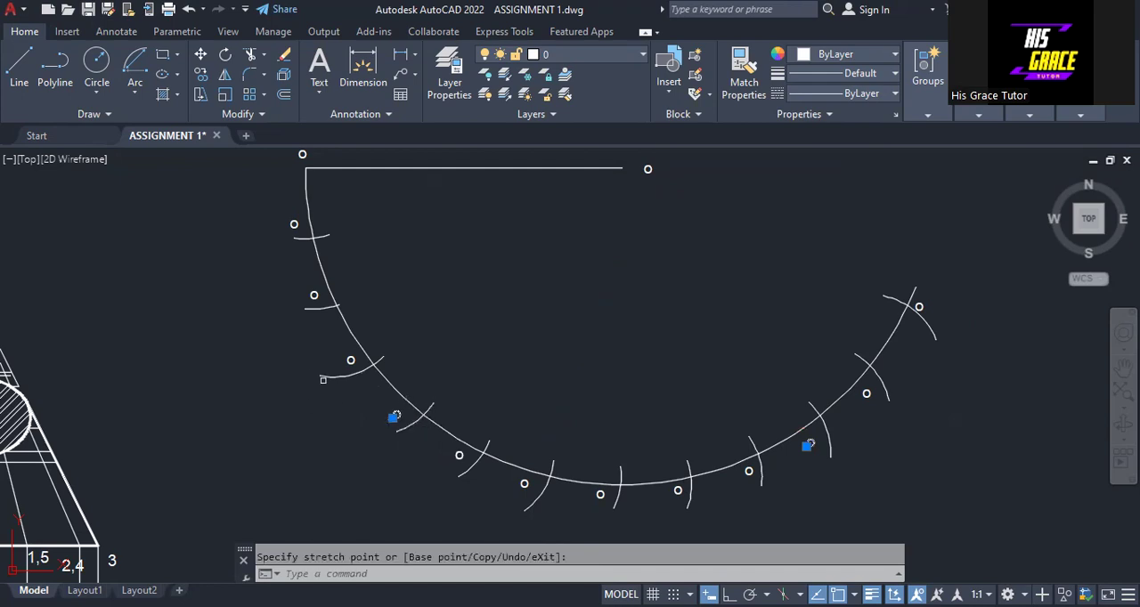
- Reposition the O label at the large arc's start point so it sits just above the corner with the horizontal line
left_click(303, 155)
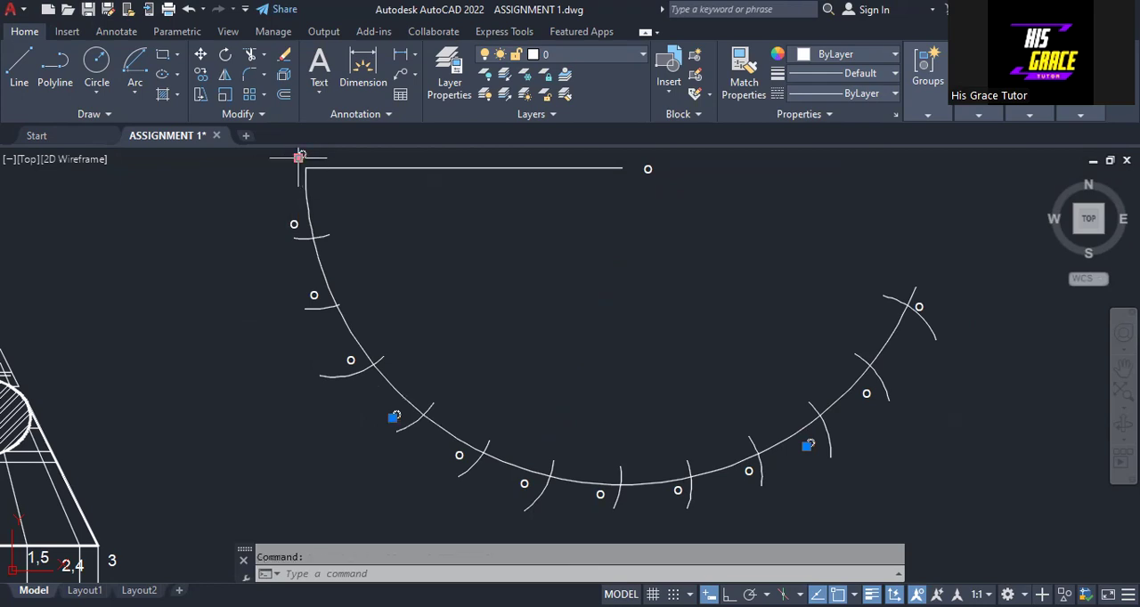
right_click(344, 291)
left_click(252, 212)
left_click(300, 161)
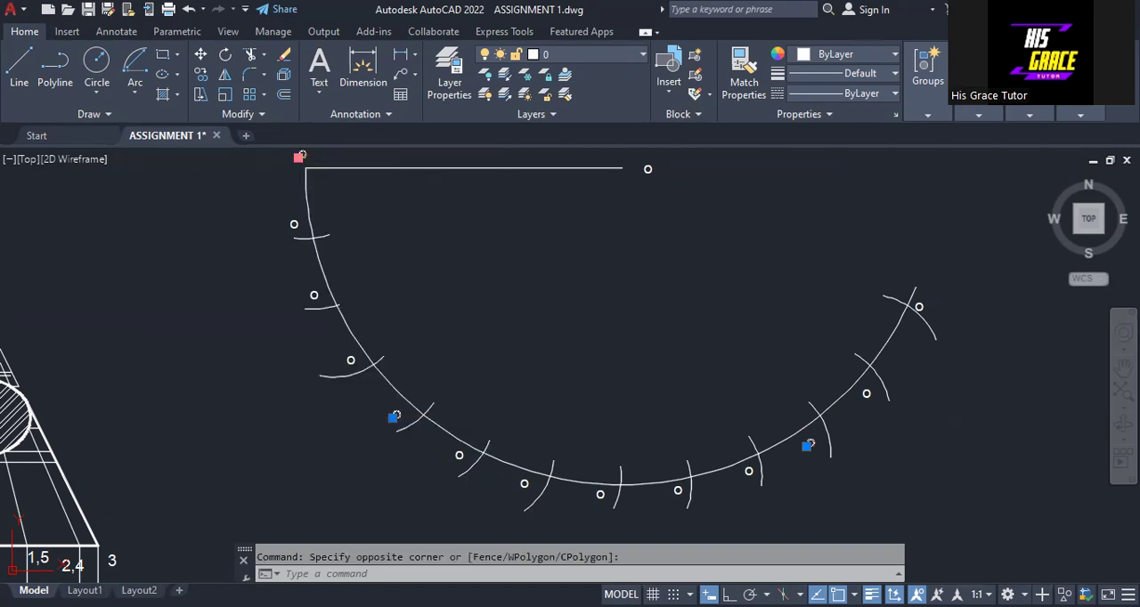
right_click(300, 159)
left_click(267, 178)
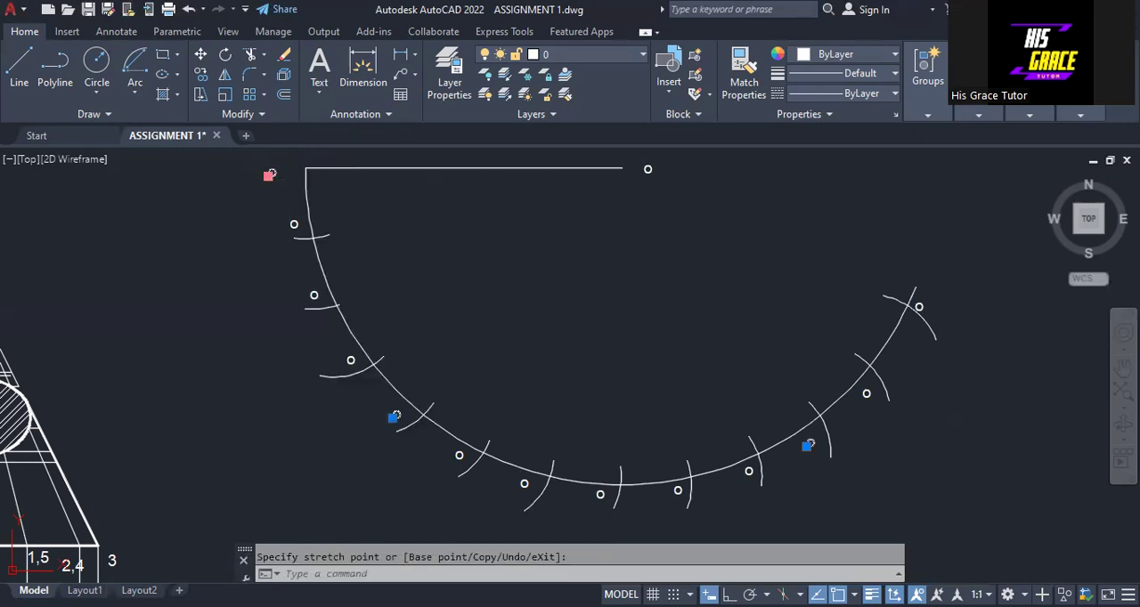
left_click(306, 155)
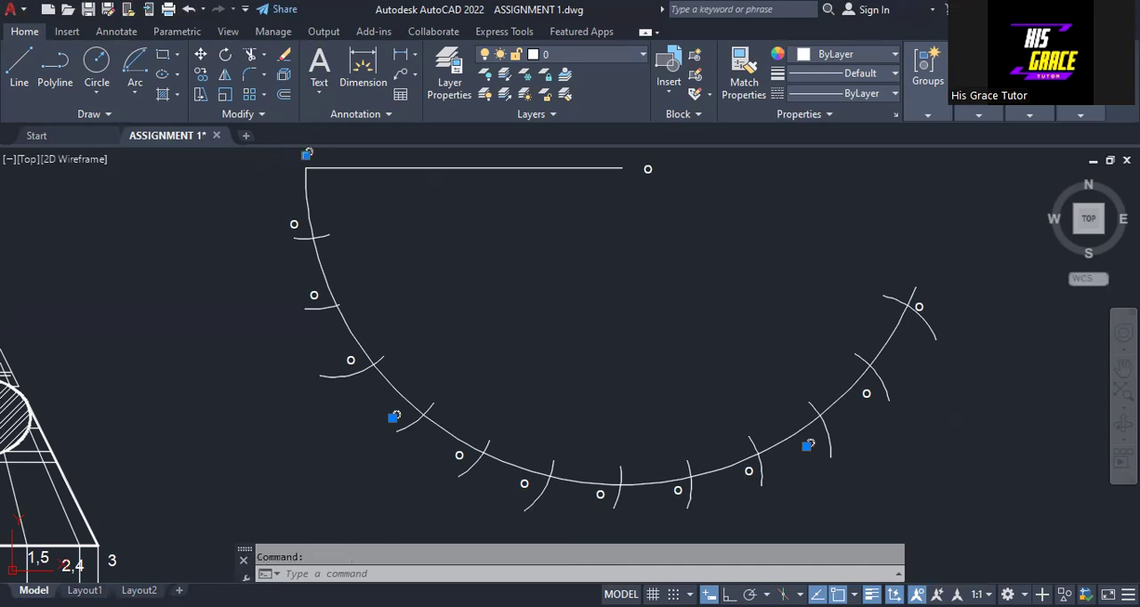
right_click(310, 163)
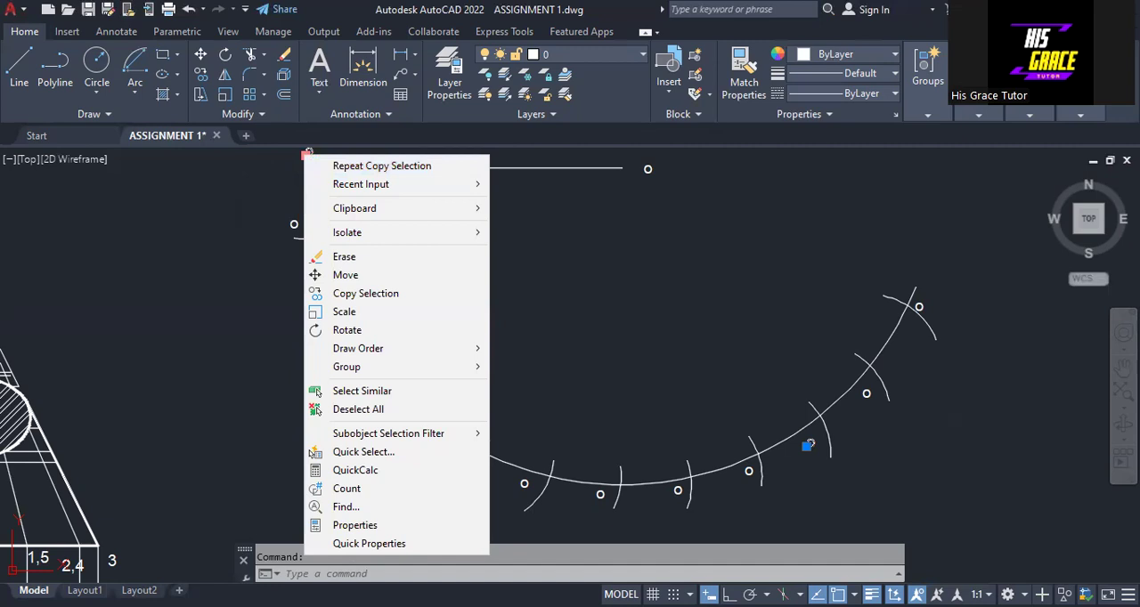
left_click(241, 196)
key("Escape")
middle_click_drag(241, 196, 250, 257)
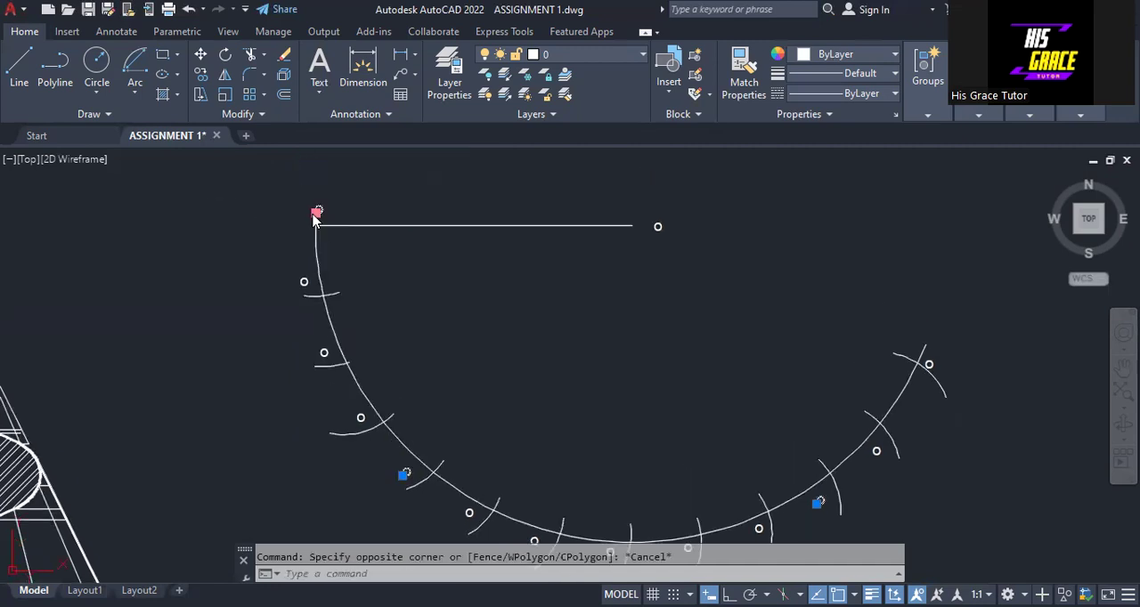
right_click(316, 217)
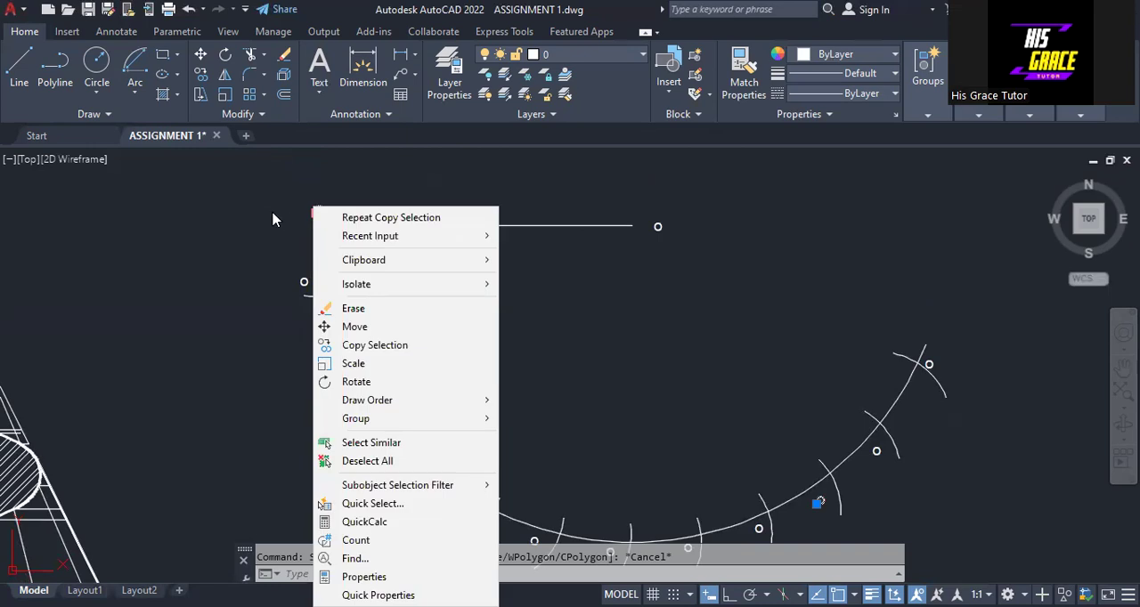
key("Escape")
- Change the label at the large arc's start point to 6 and the label at the first division mark to 5
left_click(313, 214)
right_click(316, 214)
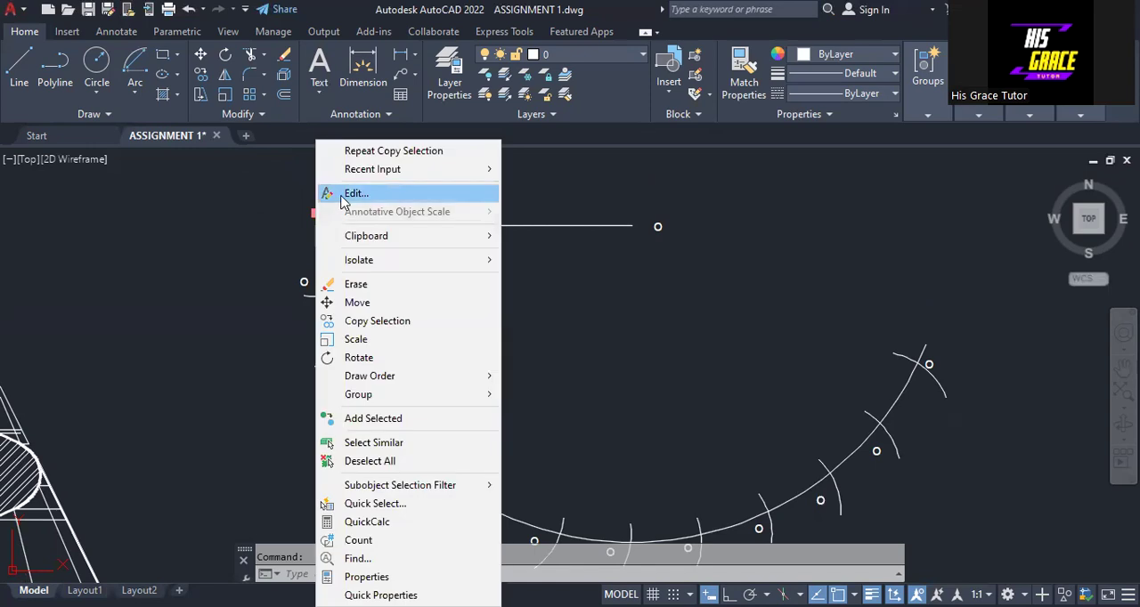
left_click(342, 196)
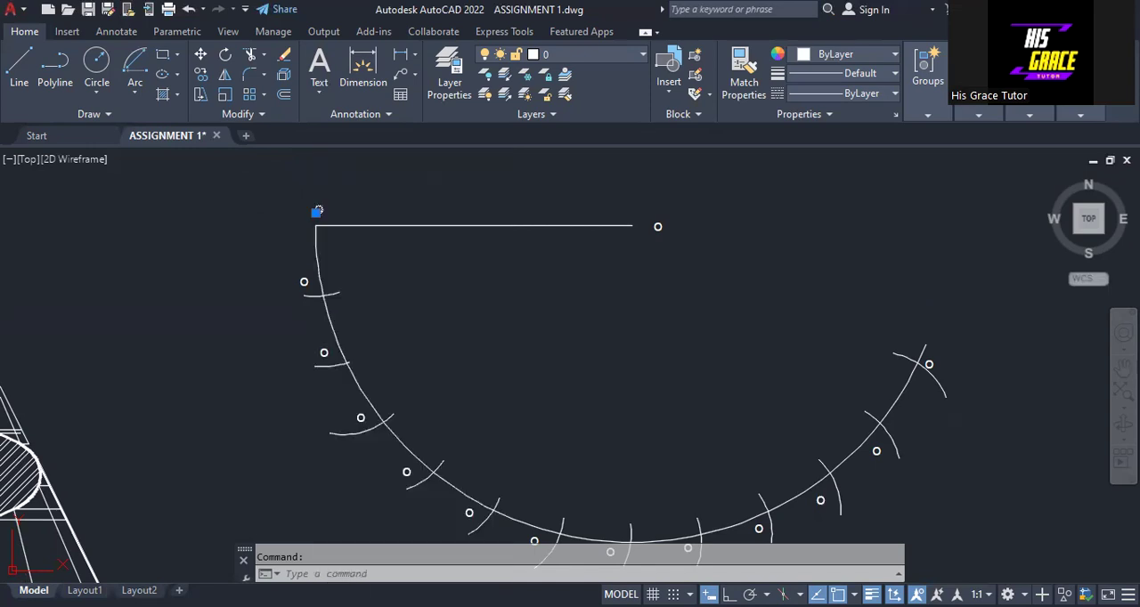
type("6")
left_click(303, 283)
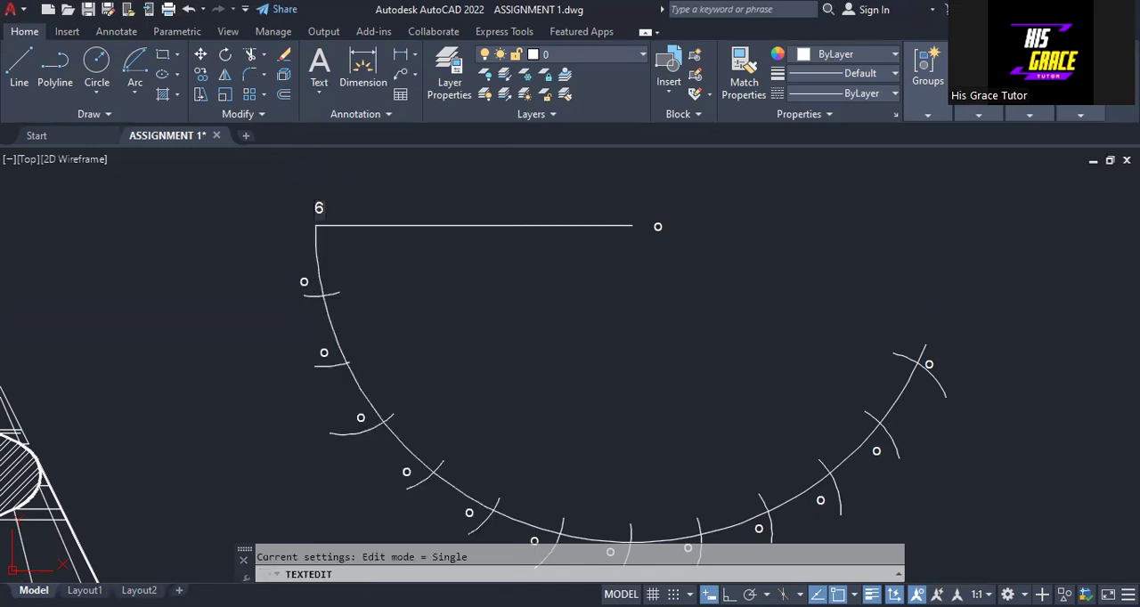
double_click(303, 283)
type("5")
- Change the label at the second division mark, just below label 5, to 4
left_click(322, 353)
left_click(322, 352)
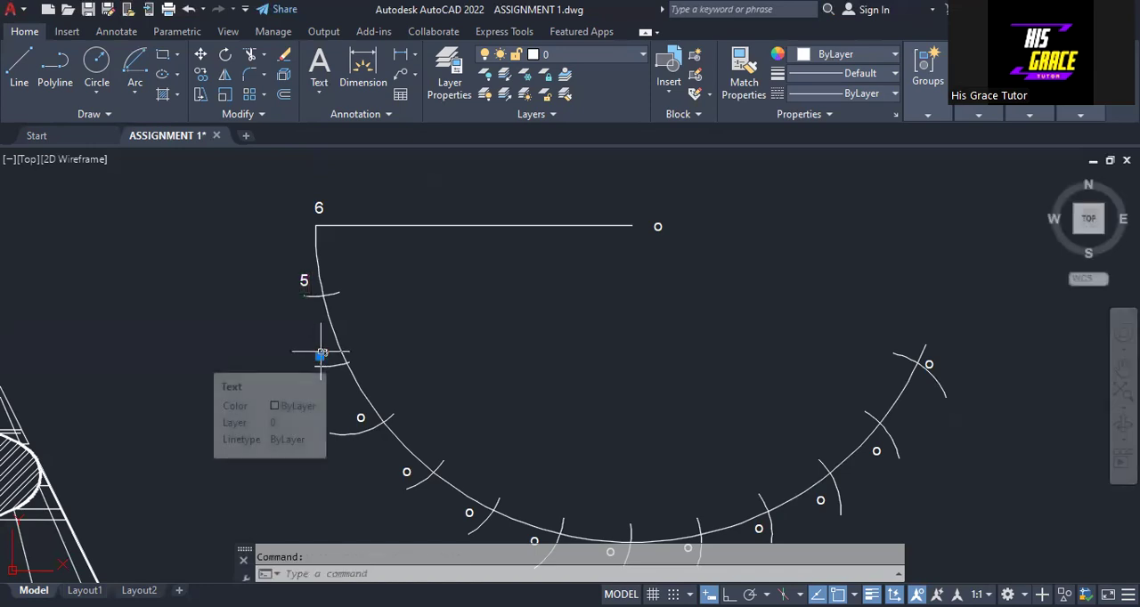
double_click(323, 352)
type("4")
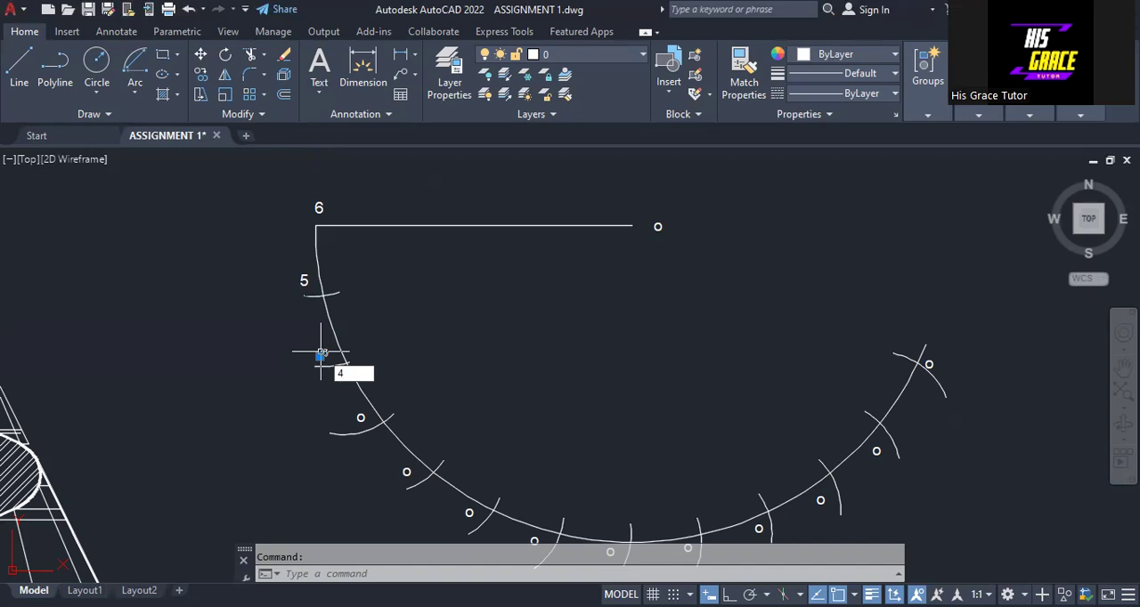
key("BackSpace")
double_click(326, 355)
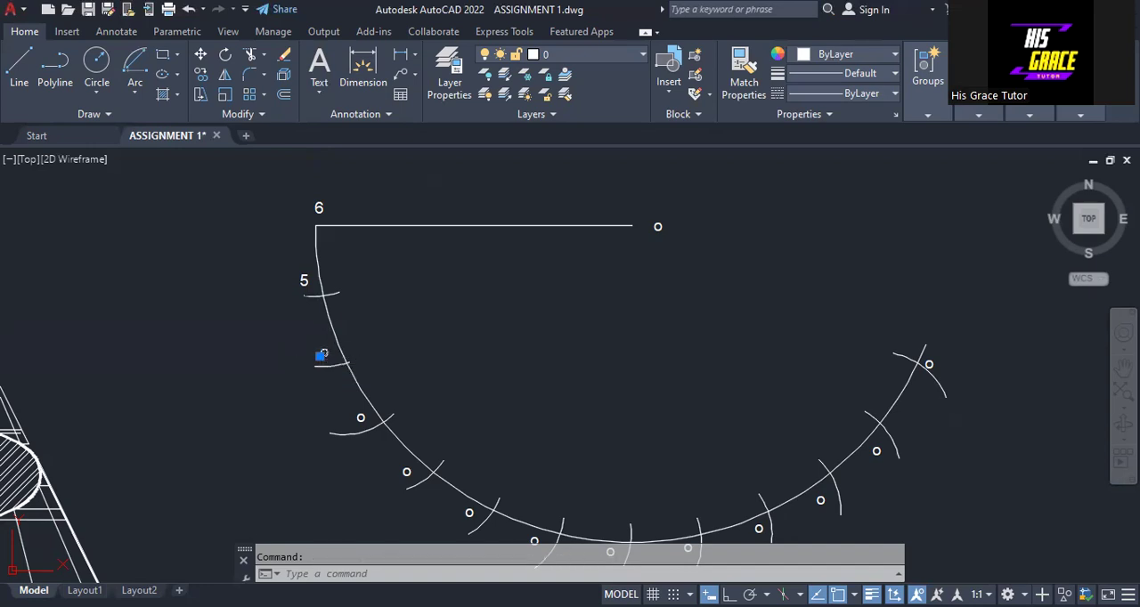
type("4")
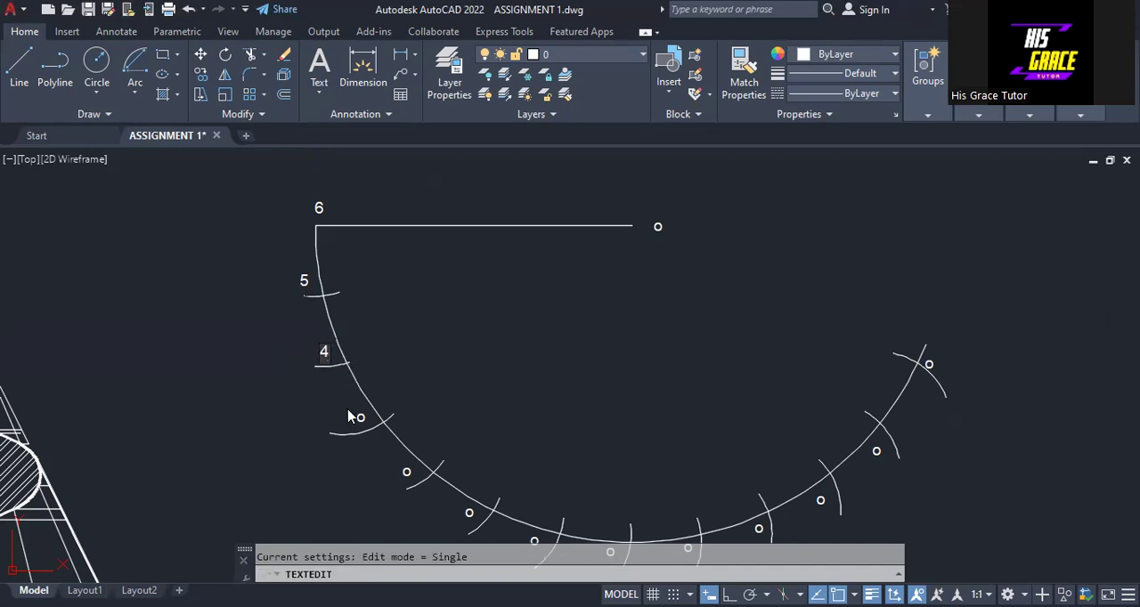
- Change the labels at the third and fourth division marks of the large arc to 3 and 2
left_click(362, 416)
double_click(361, 415)
type("3")
middle_click_drag(415, 376, 369, 294)
left_click(360, 388)
left_click(361, 388)
double_click(360, 390)
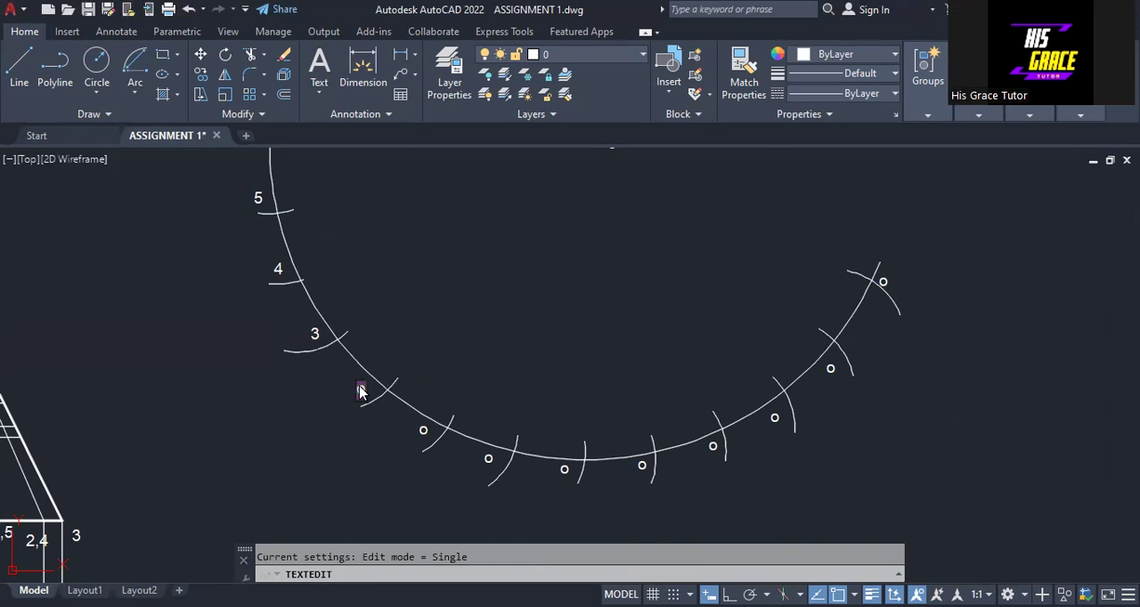
type("2")
- Change the labels at the fifth and sixth division marks of the large arc to 1 and 0
left_click(423, 429)
left_click(423, 429)
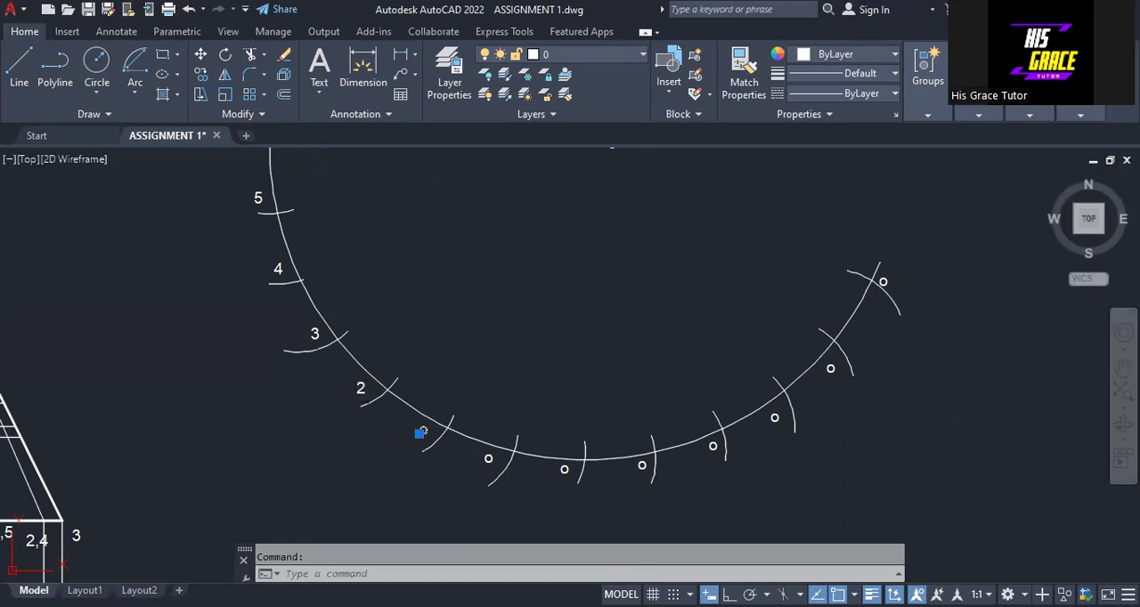
double_click(423, 431)
type("1")
key("Return")
left_click(484, 462)
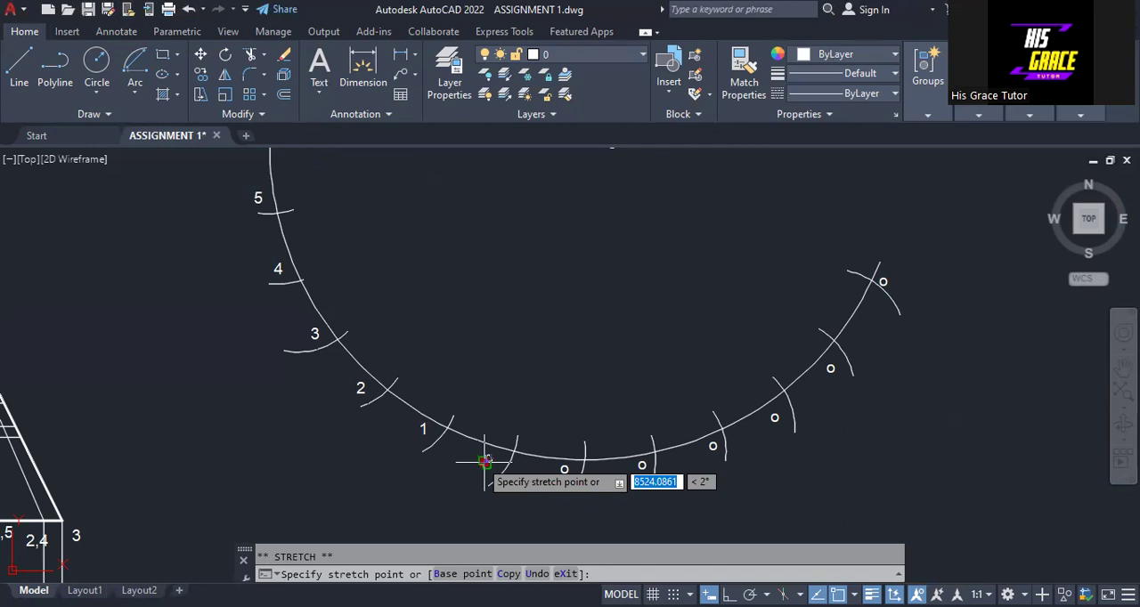
left_click(485, 461)
double_click(487, 461)
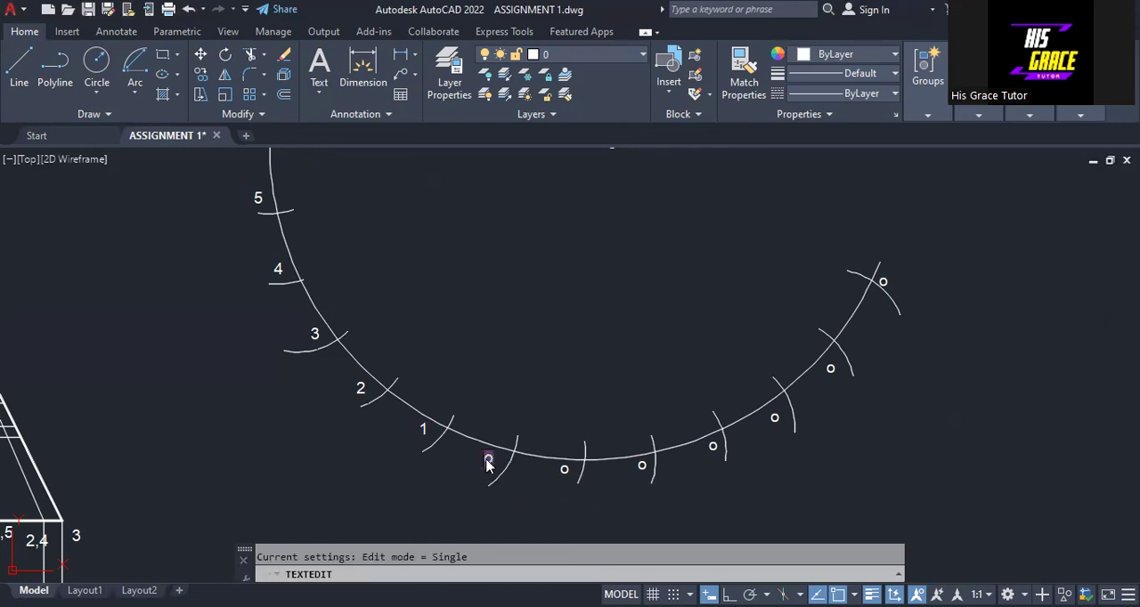
type("0")
- Change the label at the seventh division mark of the large arc, just after label 0, to 11
double_click(562, 471)
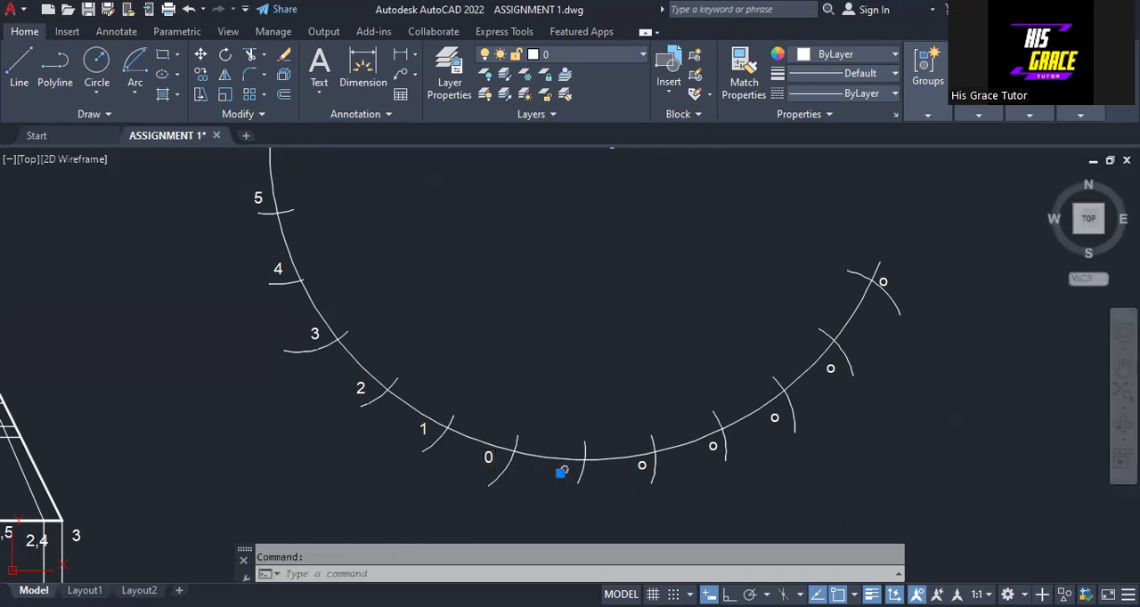
double_click(562, 471)
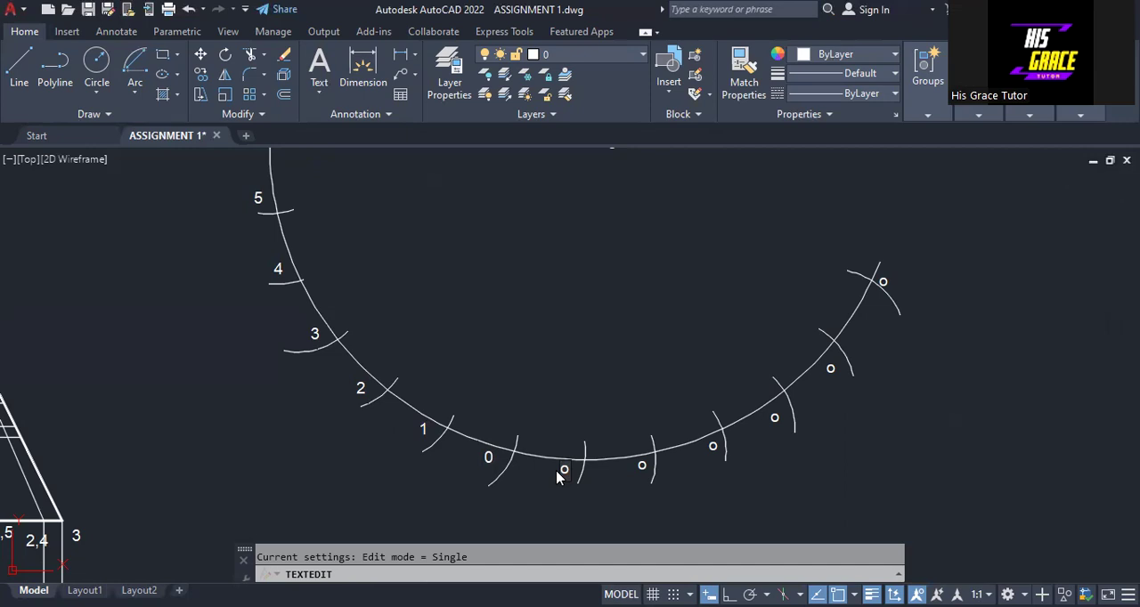
type("11")
key("BackSpace")
key("BackSpace")
key("BackSpace")
type("11")
- Change the labels at the eighth and ninth division marks of the large arc to 10 and 9
left_click(643, 468)
double_click(643, 467)
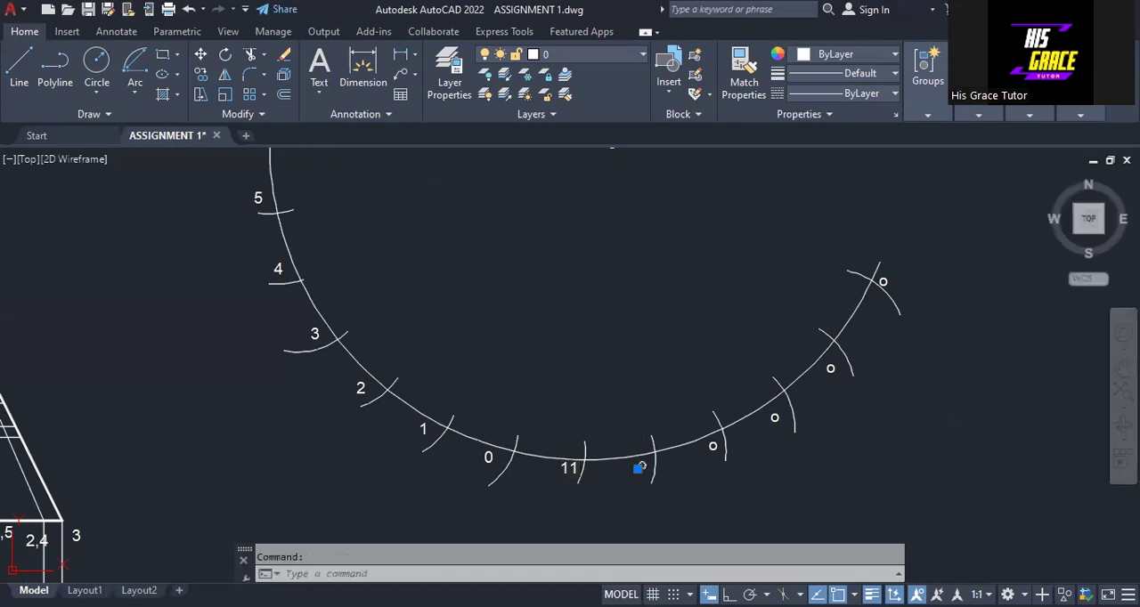
key("BackSpace")
type("10")
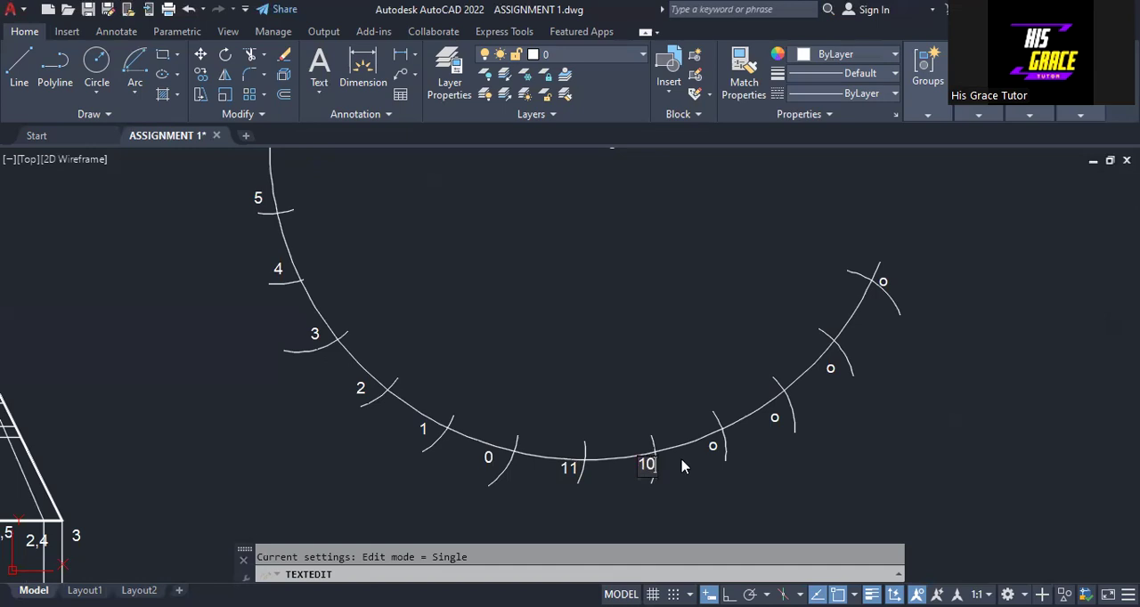
left_click(710, 452)
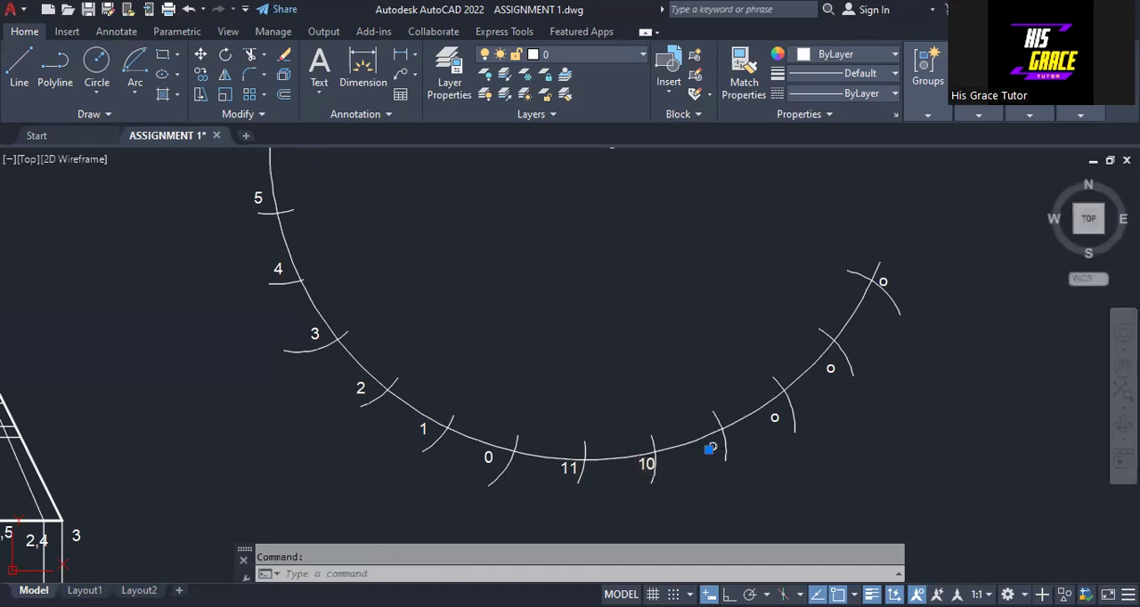
double_click(711, 448)
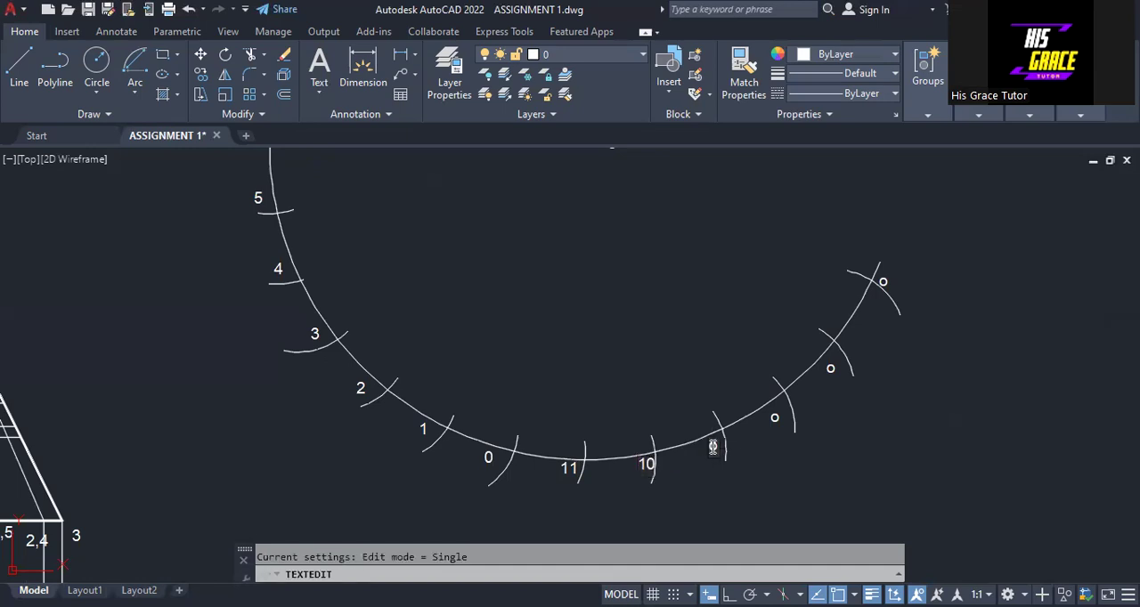
type("9")
key("BackSpace")
key("Delete")
type("9")
- Change the labels at the tenth and eleventh division marks of the large arc to 8 and 7
left_click(771, 424)
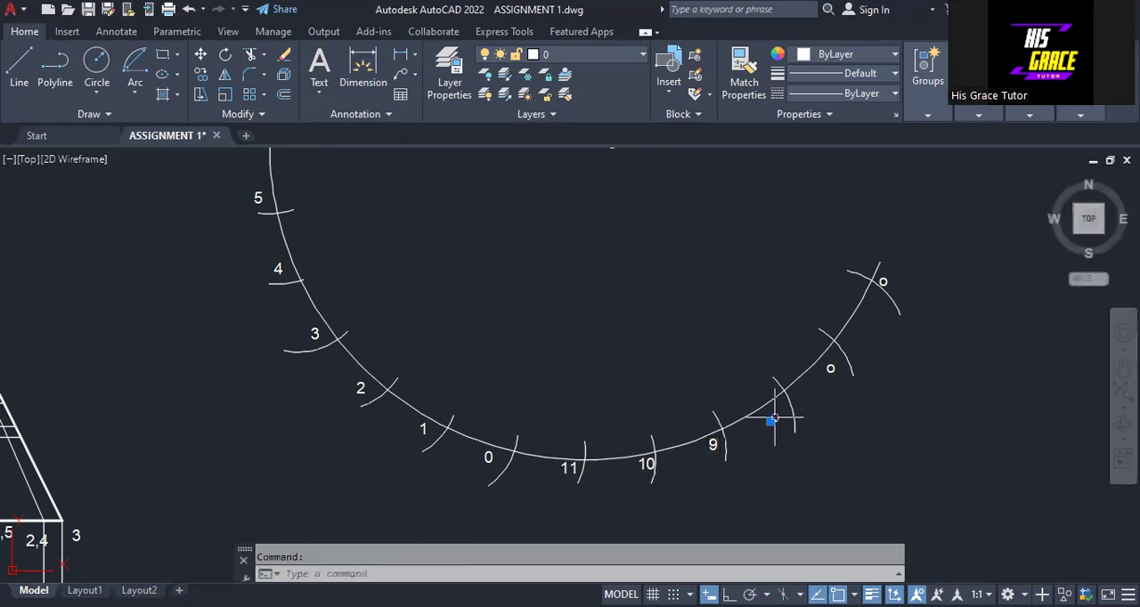
double_click(773, 419)
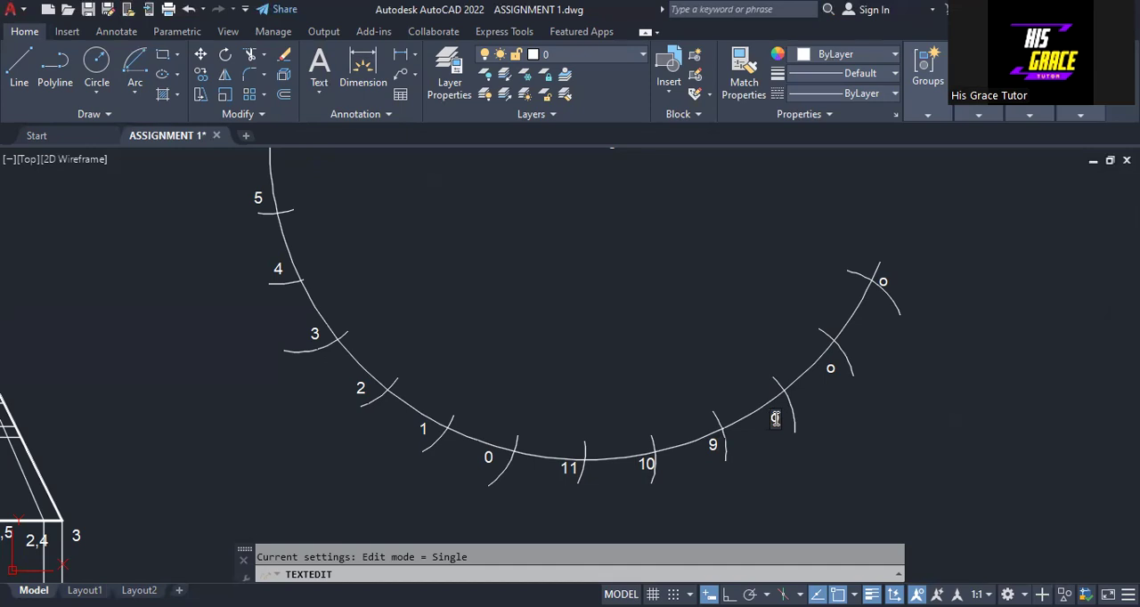
type("8")
left_click(828, 371)
double_click(828, 371)
type("7")
- Change the label at the twelfth and last division mark of the large arc to 6
left_click(880, 285)
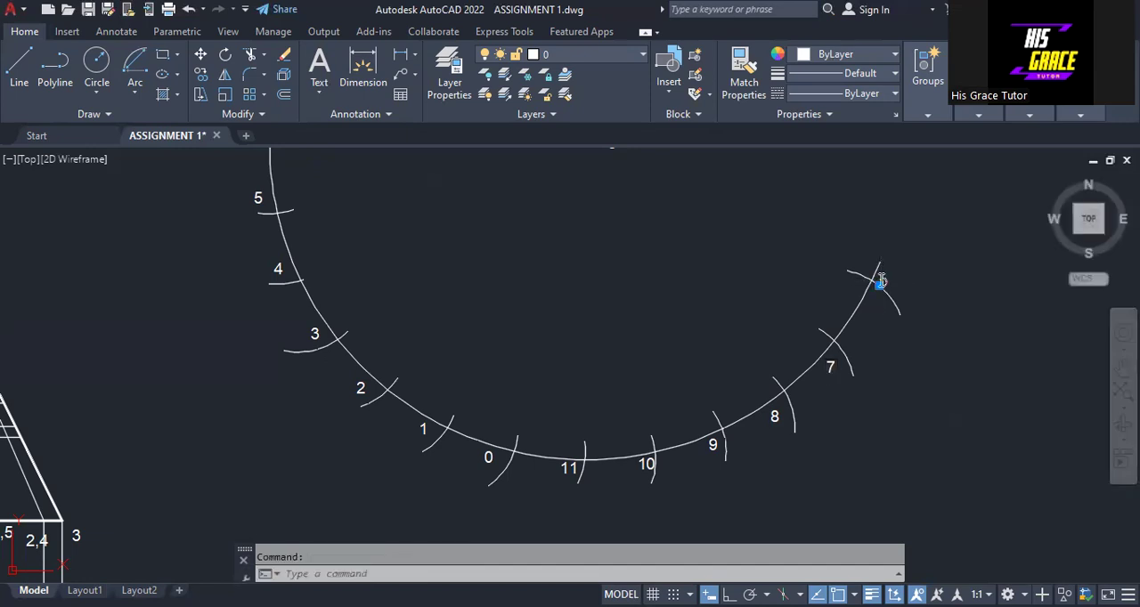
double_click(881, 281)
type("6o")
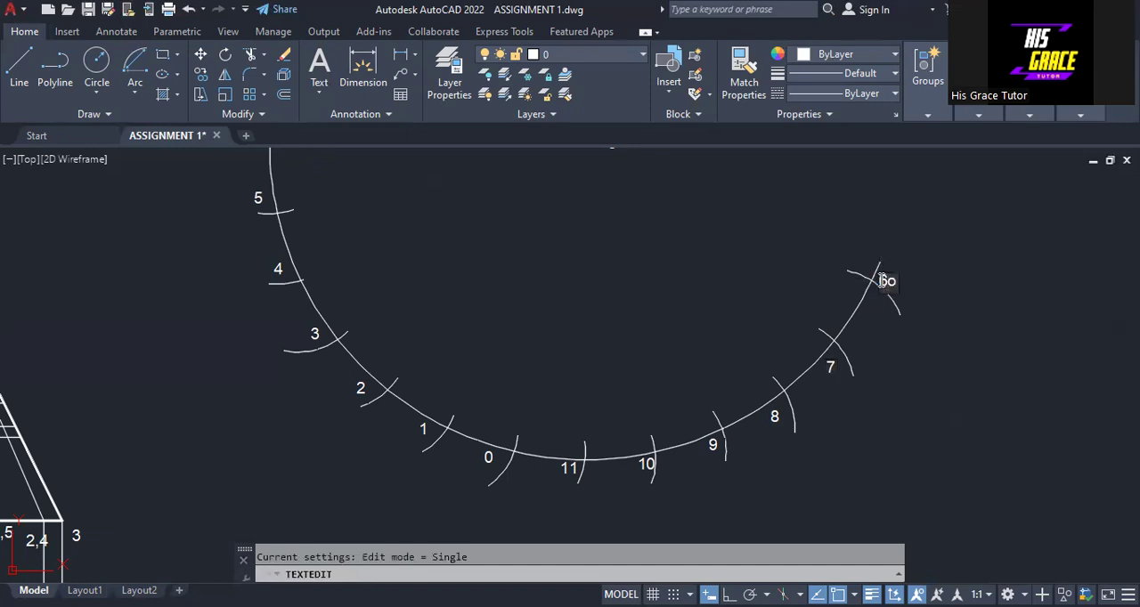
key("Delete")
key("Return")
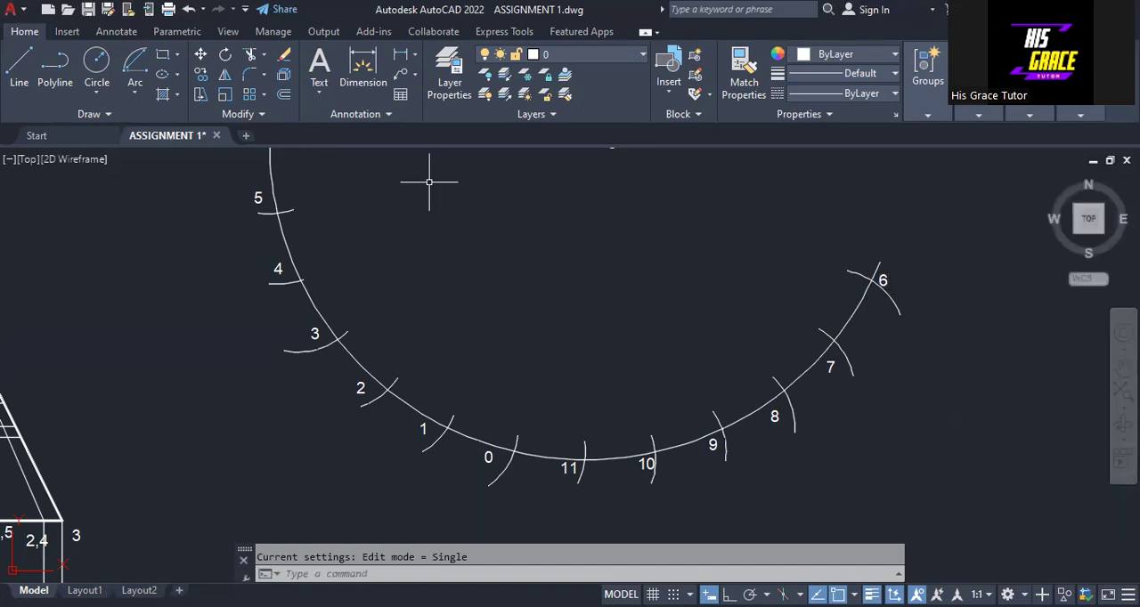
- Draw radial lines from division points 5 and 4 on the large arc to the apex O of the development
middle_click_drag(559, 235, 560, 314)
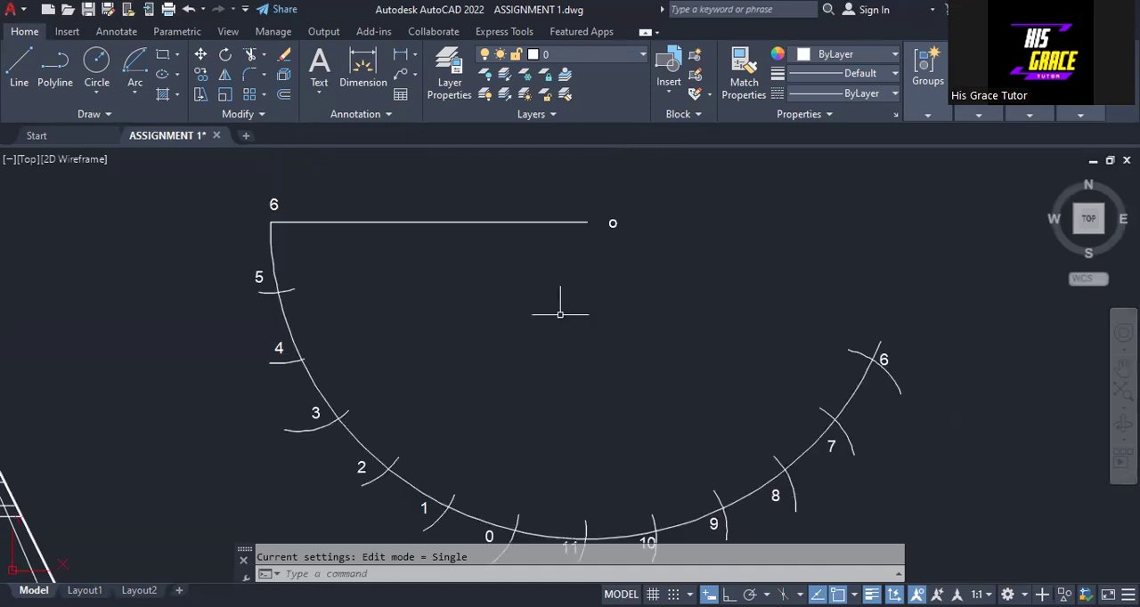
left_click(18, 68)
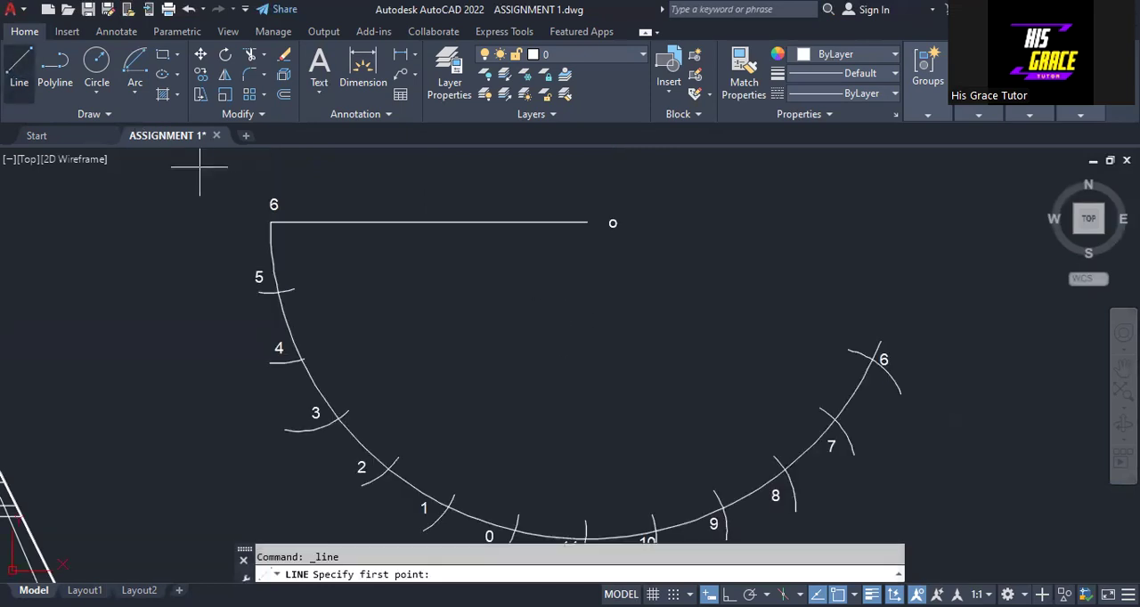
left_click(279, 291)
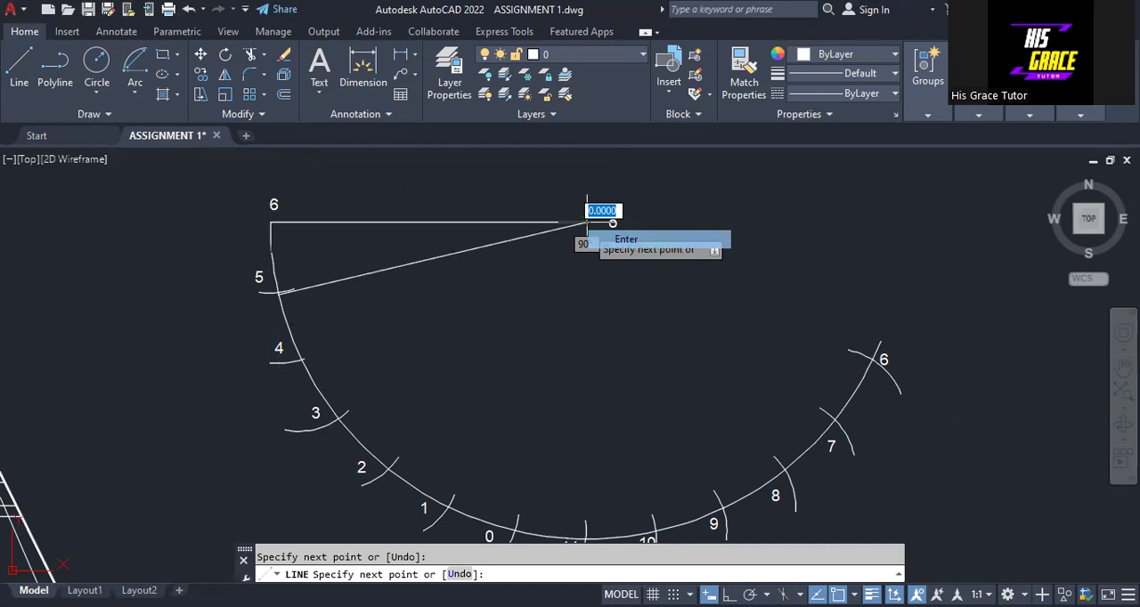
left_click(623, 239)
right_click(575, 184)
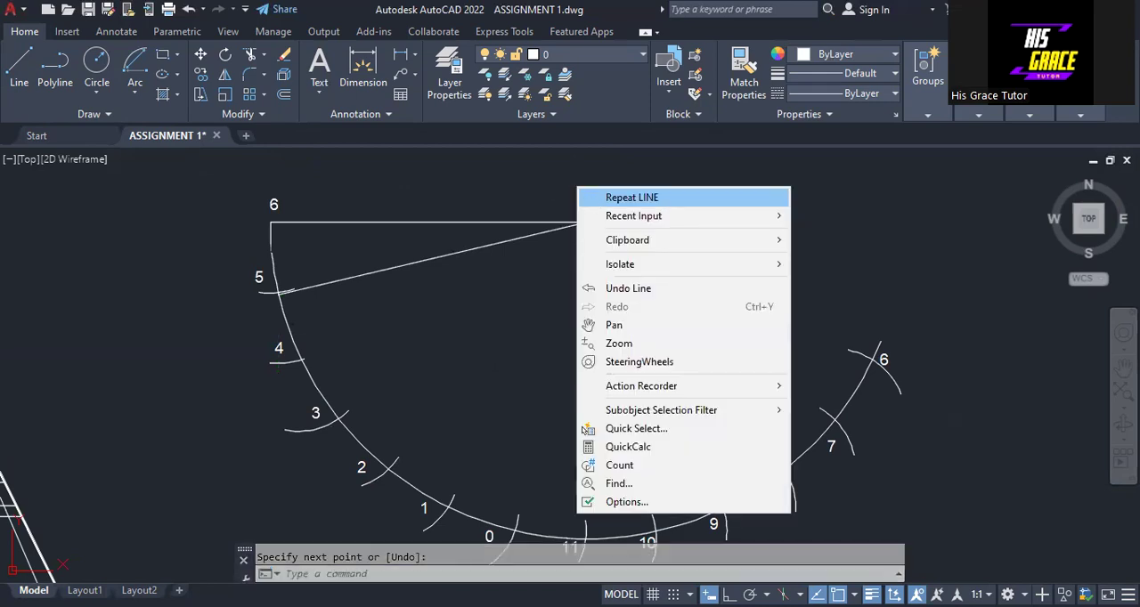
left_click(631, 197)
left_click(304, 359)
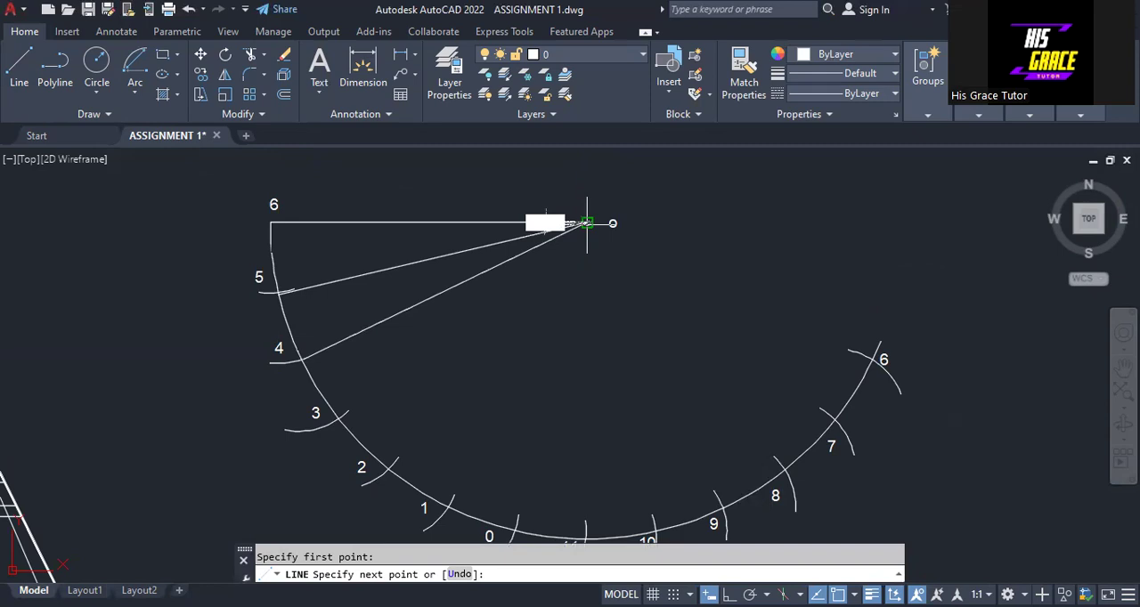
key("Return")
key("Return")
- Draw radial lines from division points 3 and 2 on the large arc to the apex O of the development
left_click(338, 420)
left_click(587, 222)
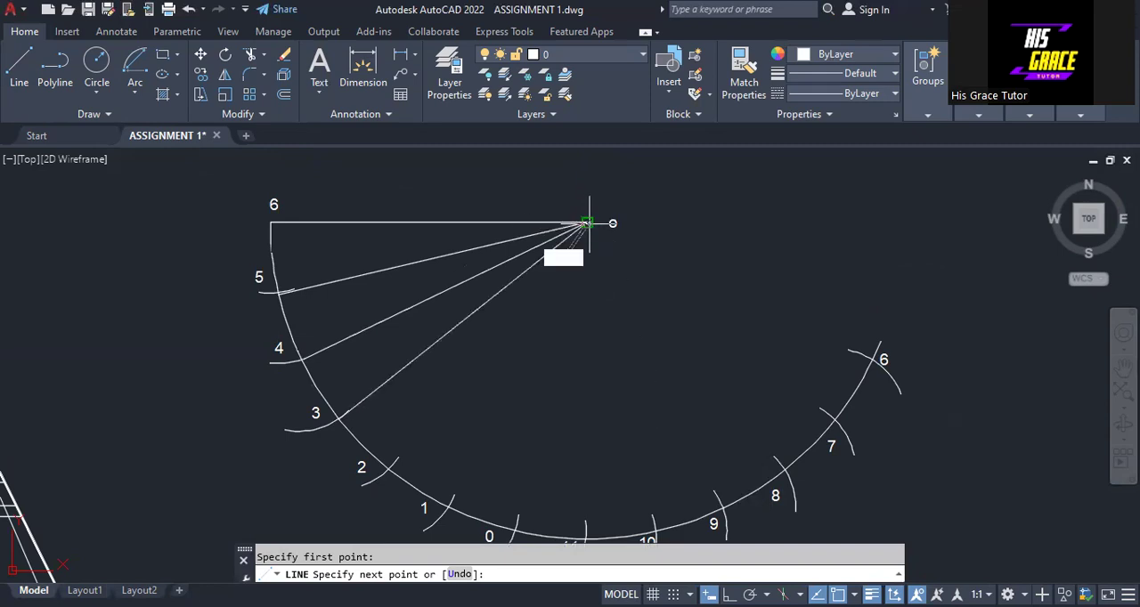
key("Return")
key("Return")
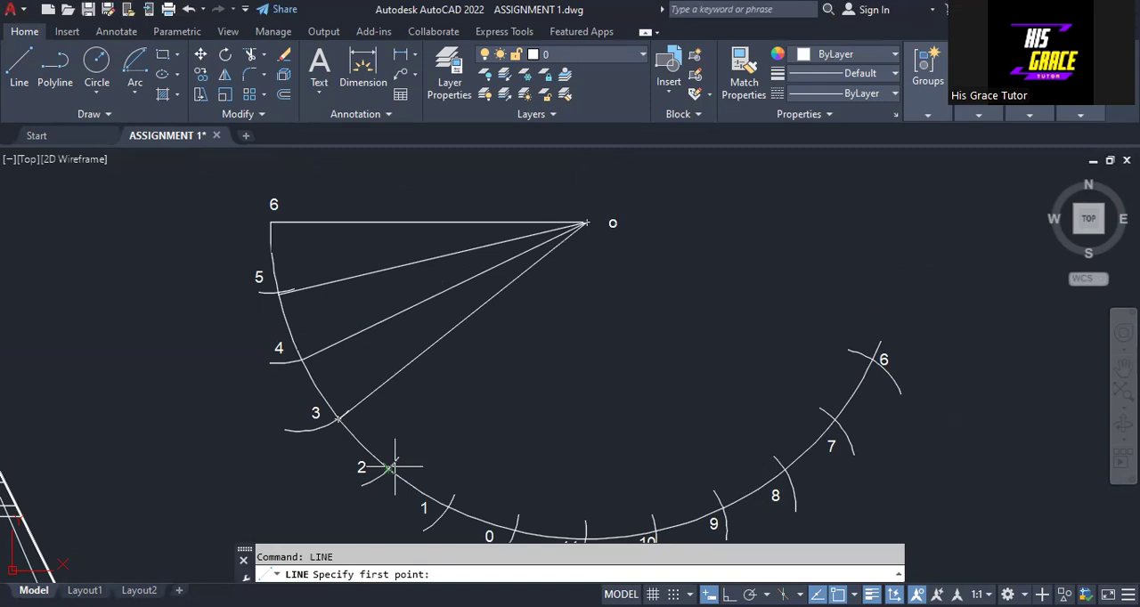
left_click(392, 466)
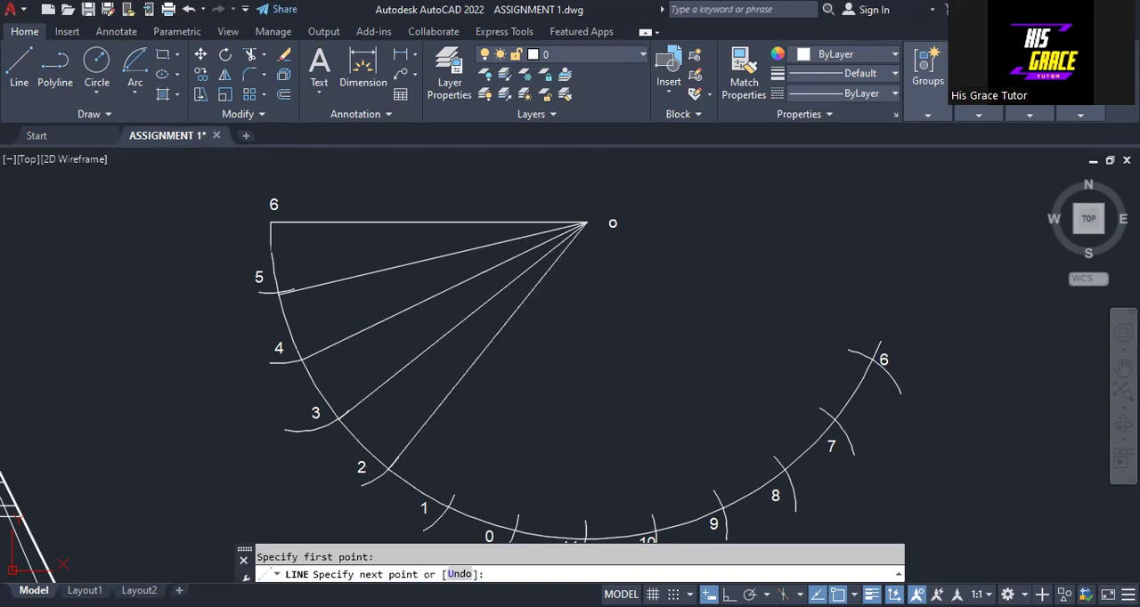
key("Return")
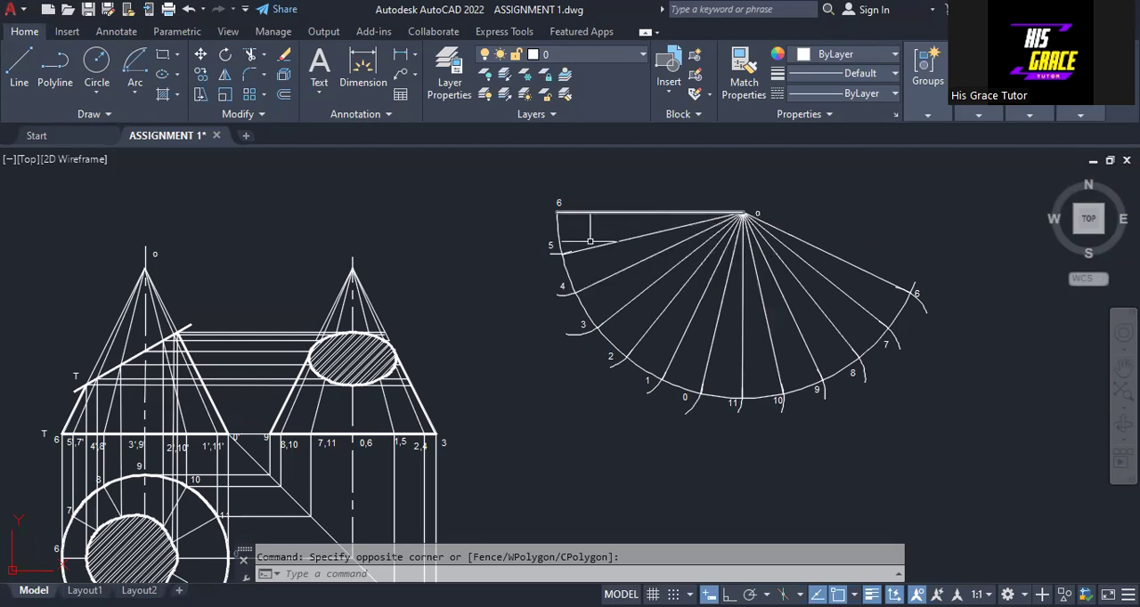
- Measure the slant distance in the front view from apex O to the cutting plane's lowest point with an aligned dimension, without placing it
middle_click_drag(501, 252, 520, 190)
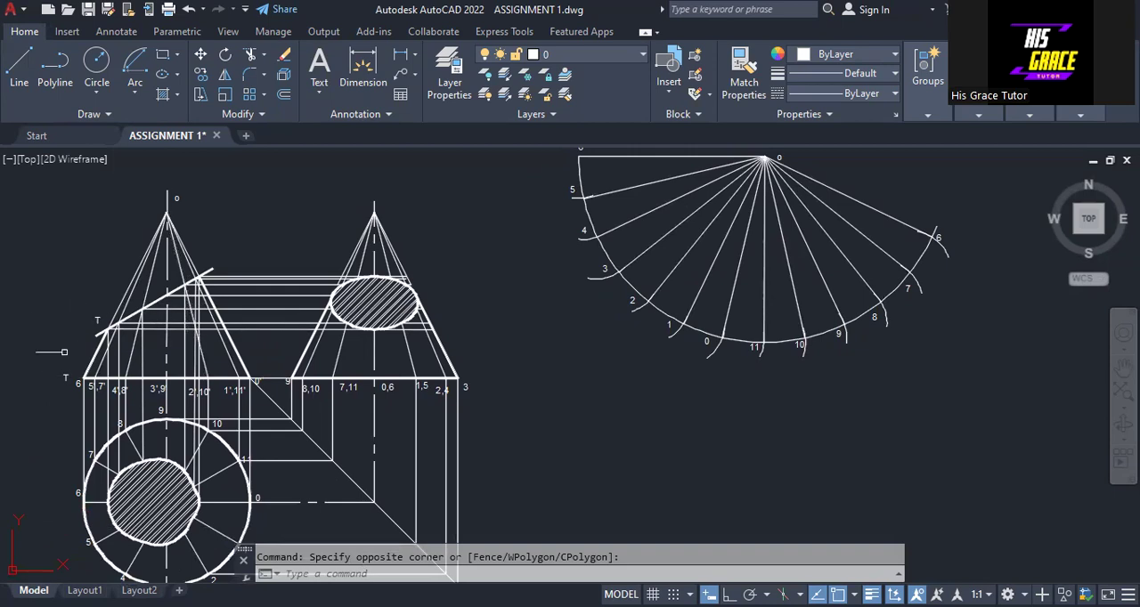
scroll(65, 349, "up", 2)
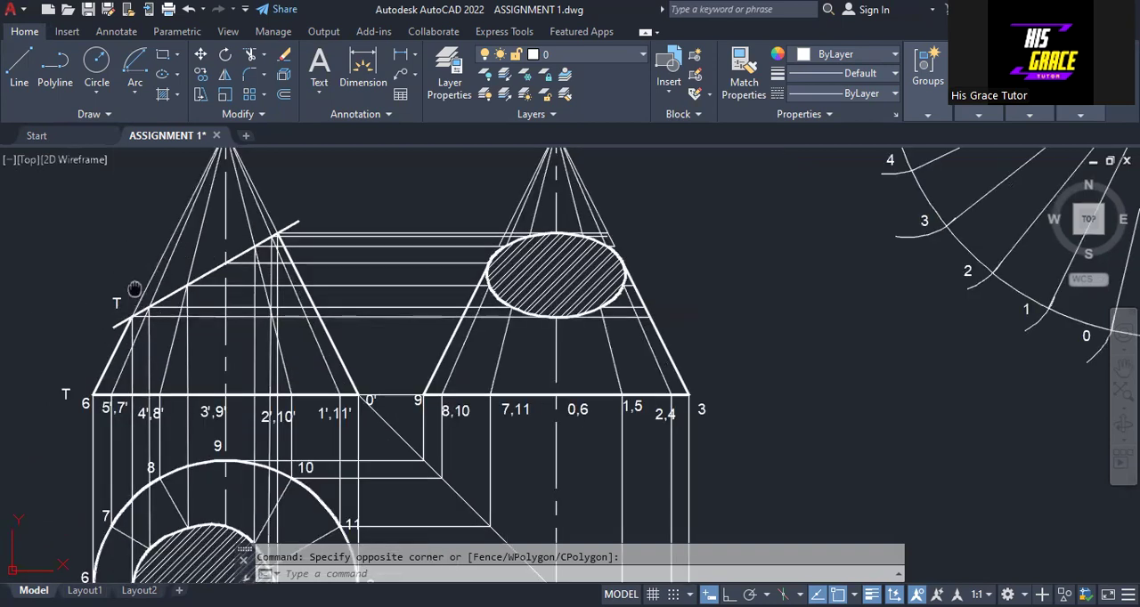
middle_click_drag(134, 291, 122, 399)
scroll(228, 253, "up", 3)
scroll(207, 255, "down", 3)
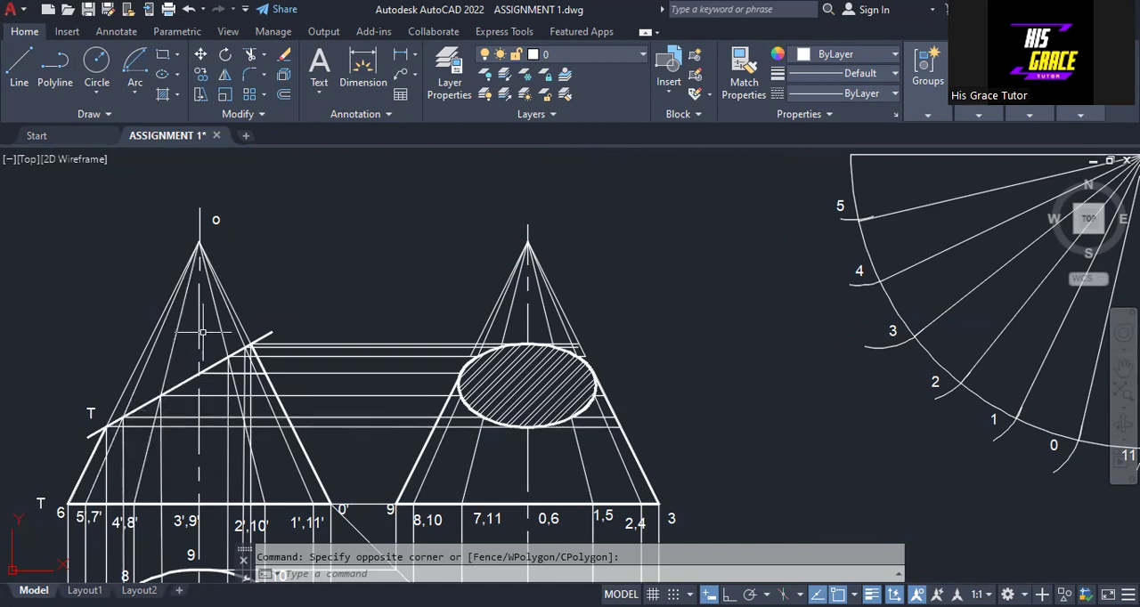
mouse_move(628, 256)
middle_mouse_down()
mouse_move(591, 310)
mouse_move(588, 264)
middle_mouse_up()
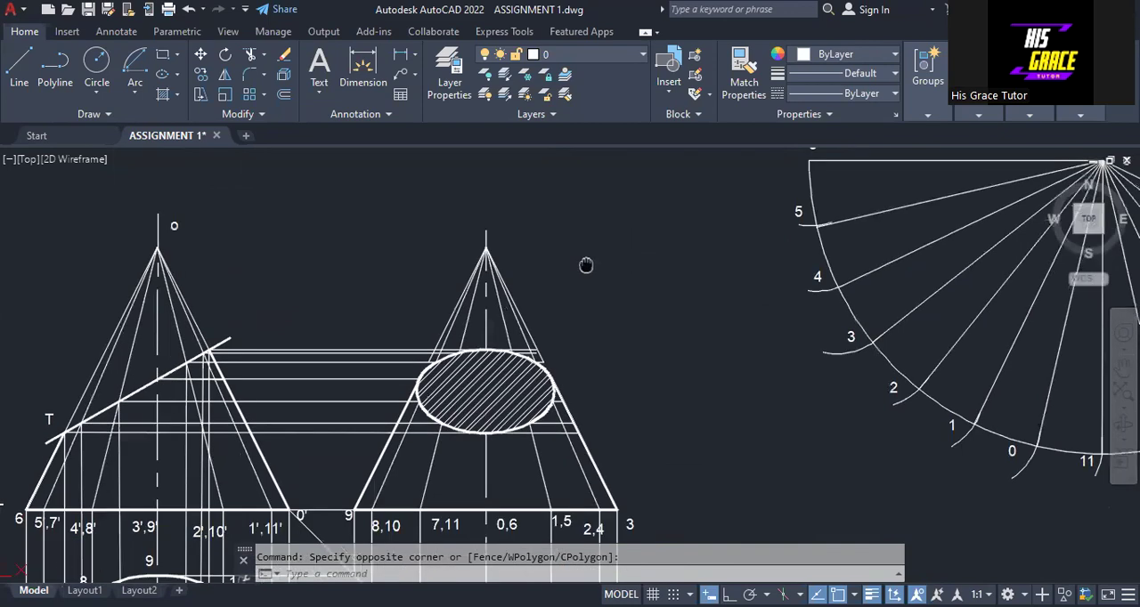
left_click(415, 59)
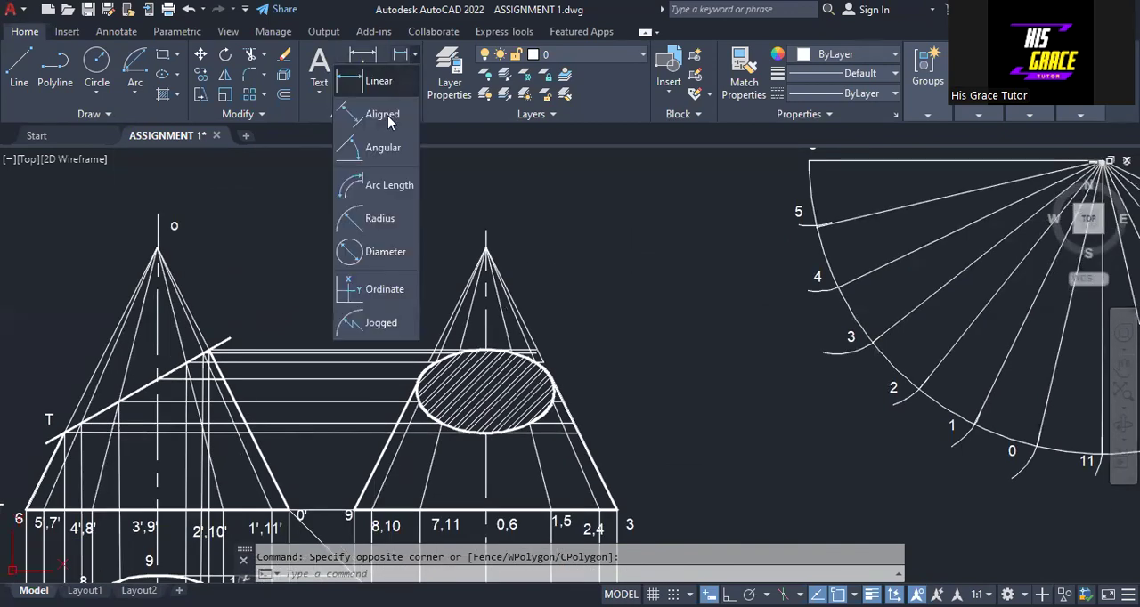
left_click(390, 116)
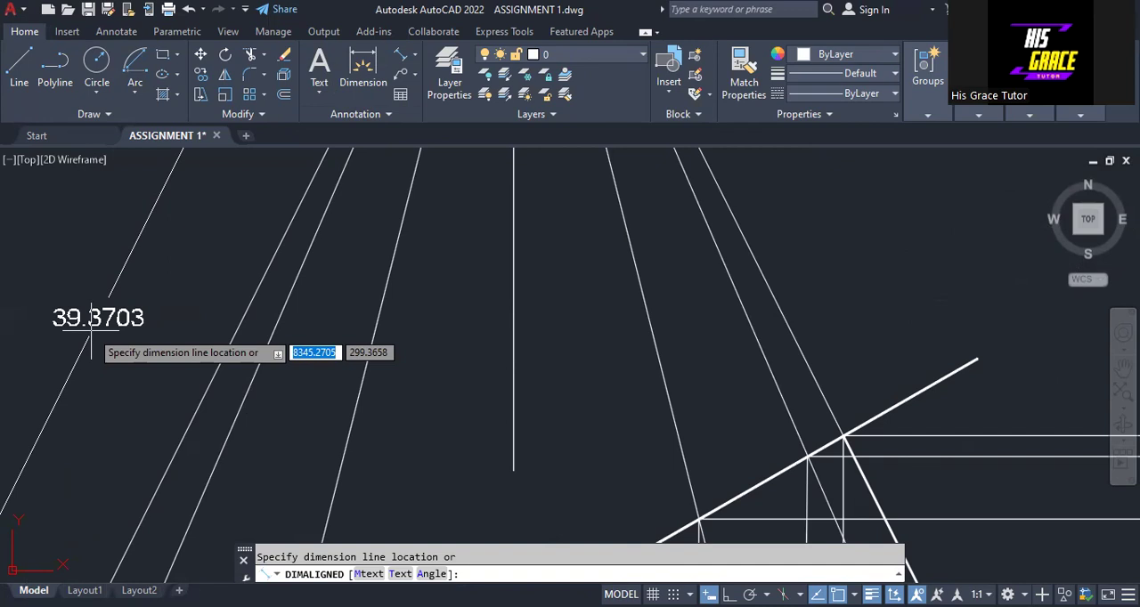
scroll(90, 329, "down", 4)
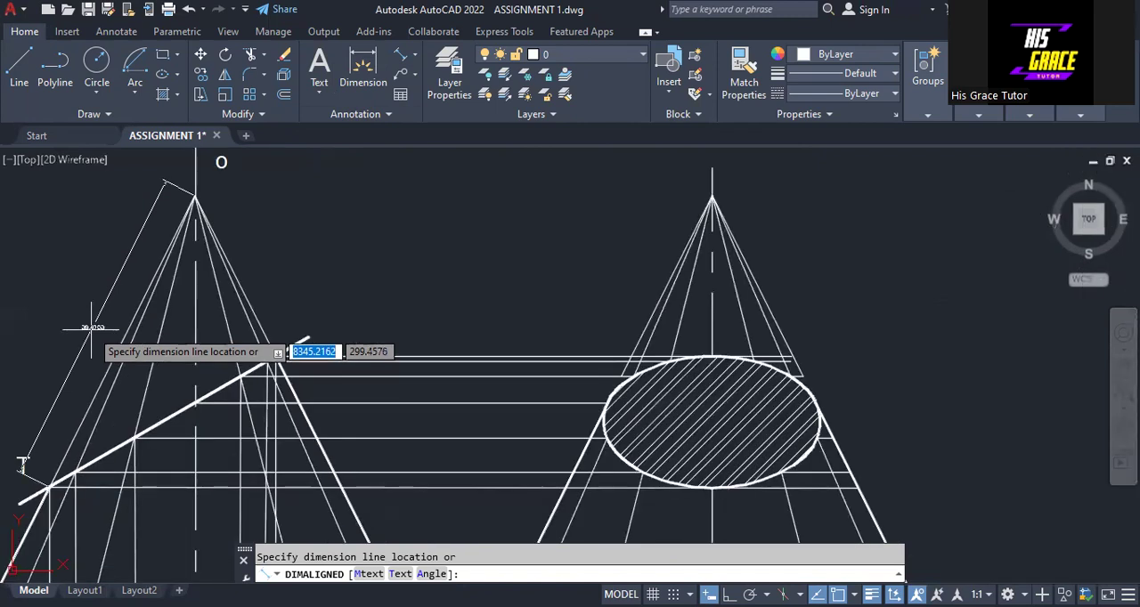
key("Escape")
scroll(542, 306, "down", 4)
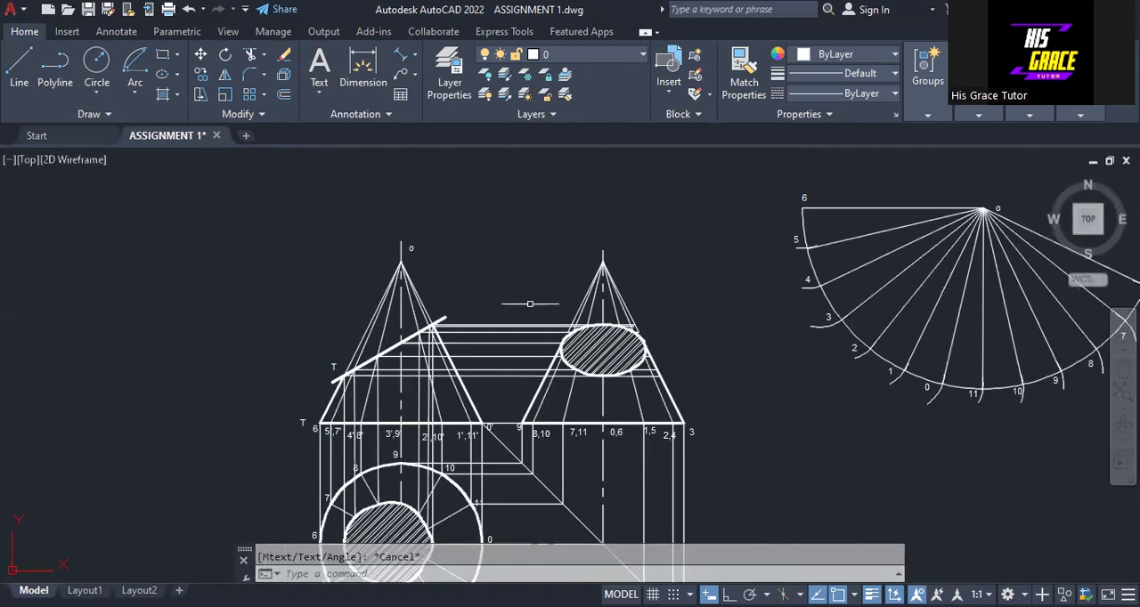
- Draw an arc centred on the development's apex O with radius 39.3703 and a chord about 68 long, starting just above line O-6
middle_click_drag(589, 274, 366, 320)
left_click(136, 93)
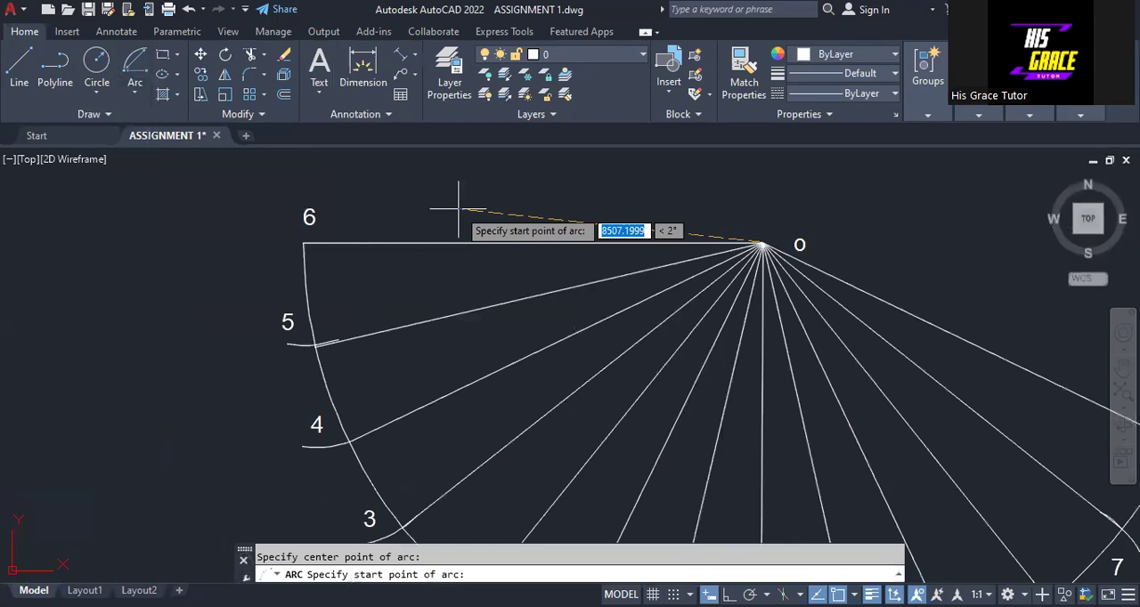
type("39")
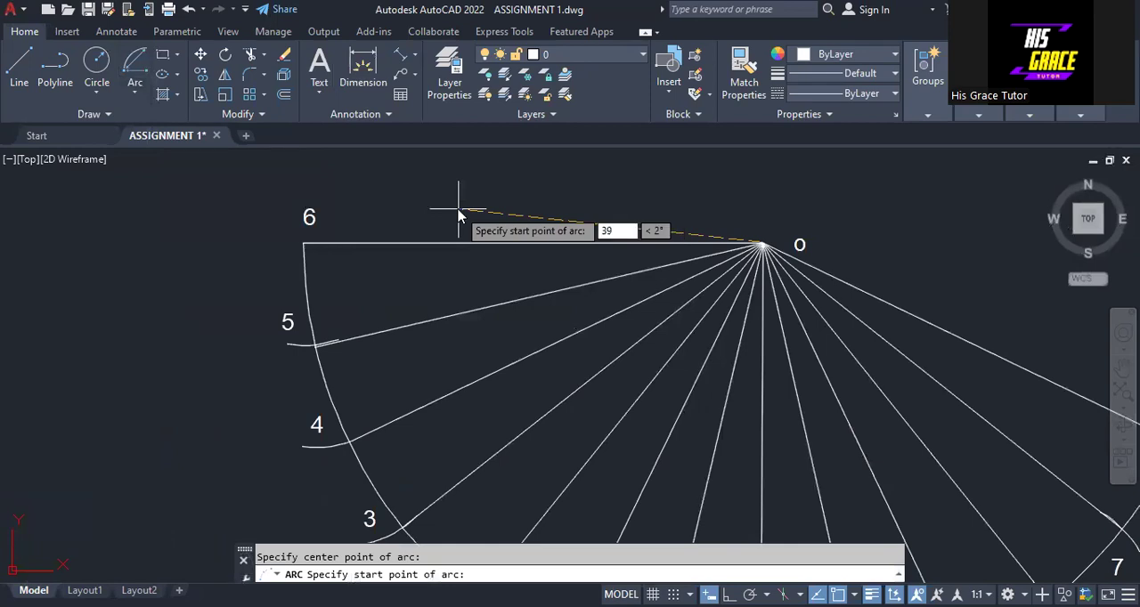
type(".3703")
key("Return")
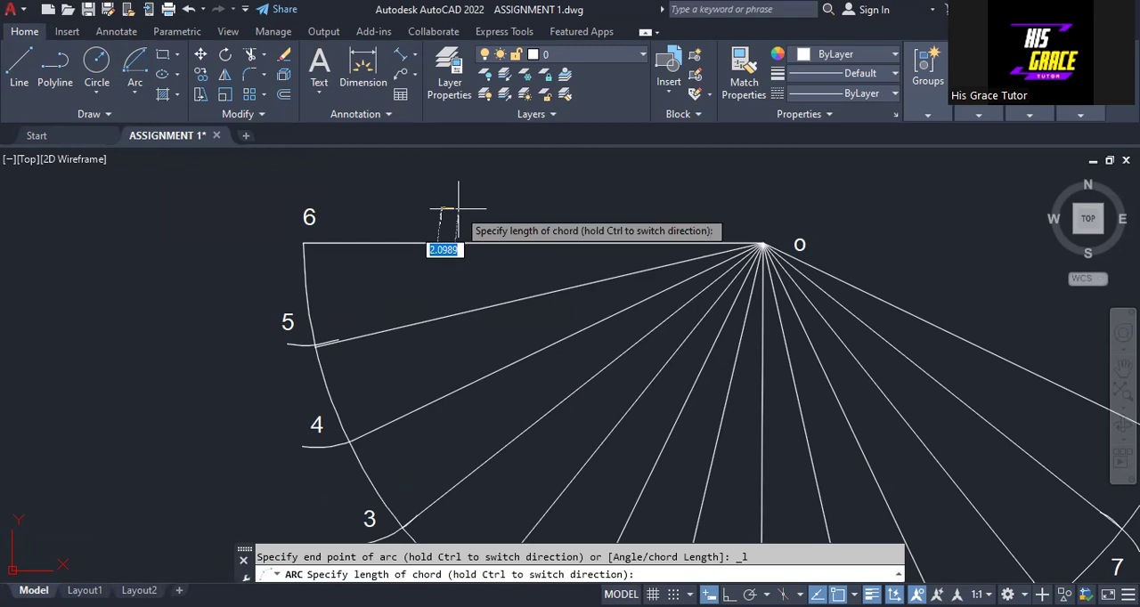
left_click(996, 260)
- Lengthen the inner arc from its free end so it extends past the last radial line, O-6
middle_click_drag(974, 334, 863, 272)
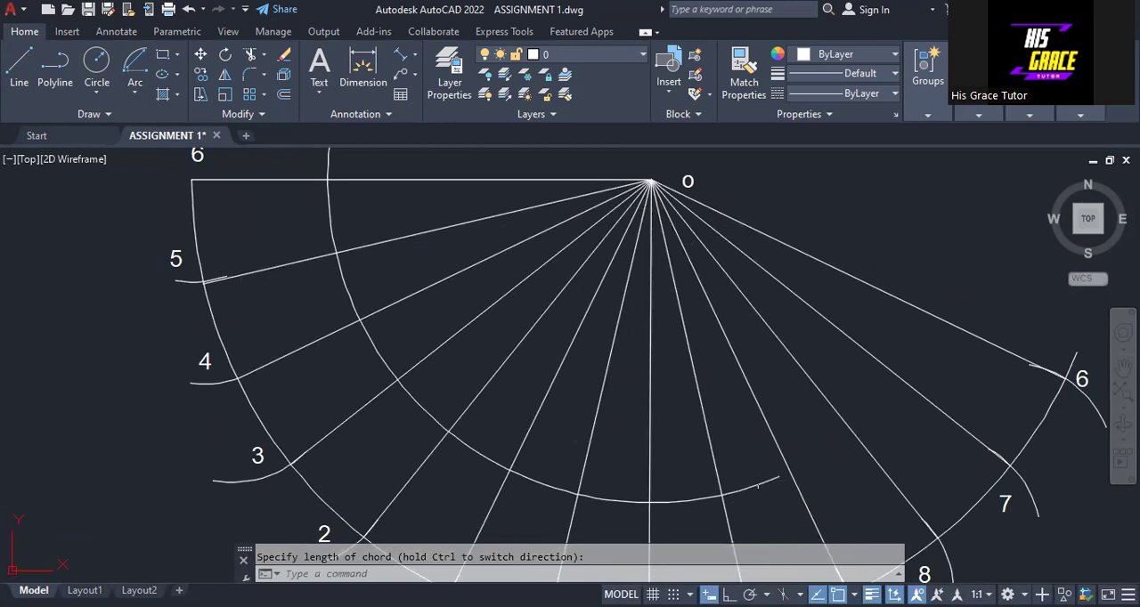
left_click(779, 477)
left_click(779, 477)
mouse_move(779, 477)
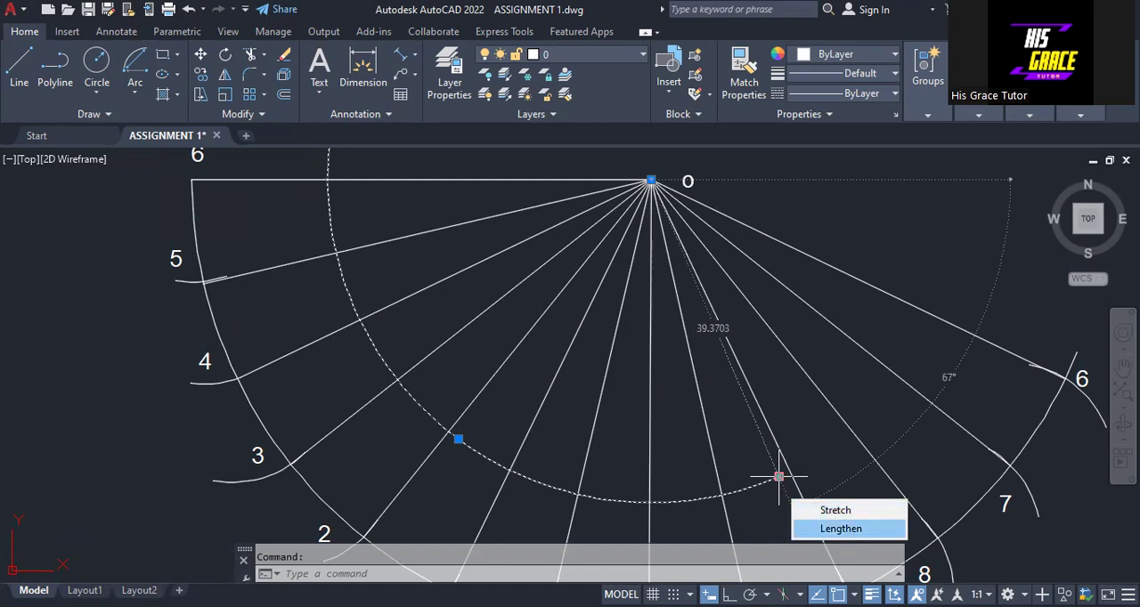
left_click(841, 528)
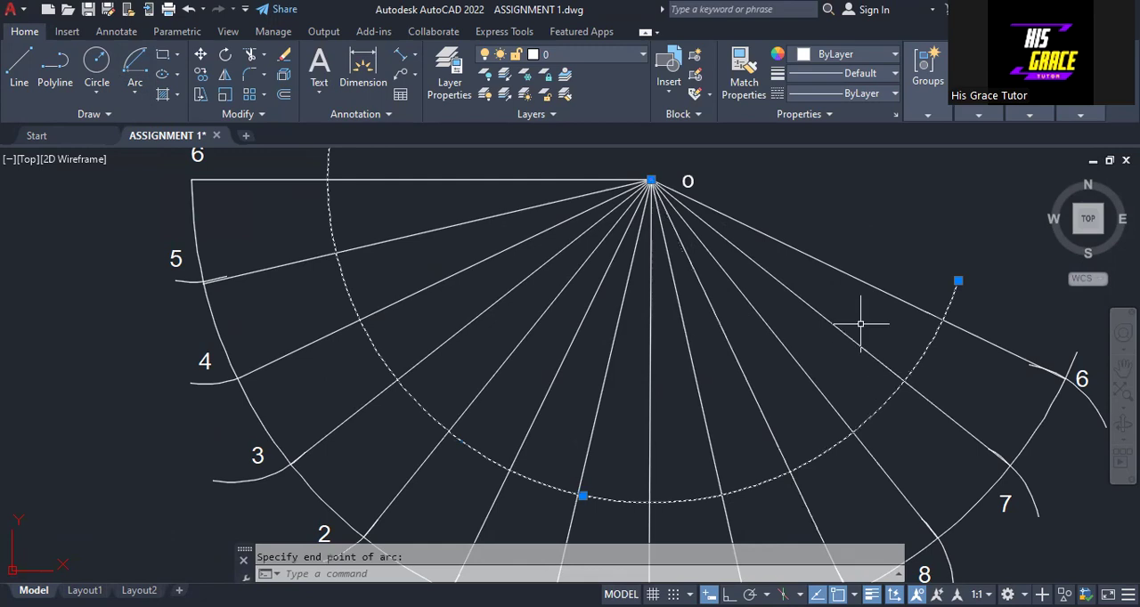
key("Escape")
scroll(861, 325, "down", 4)
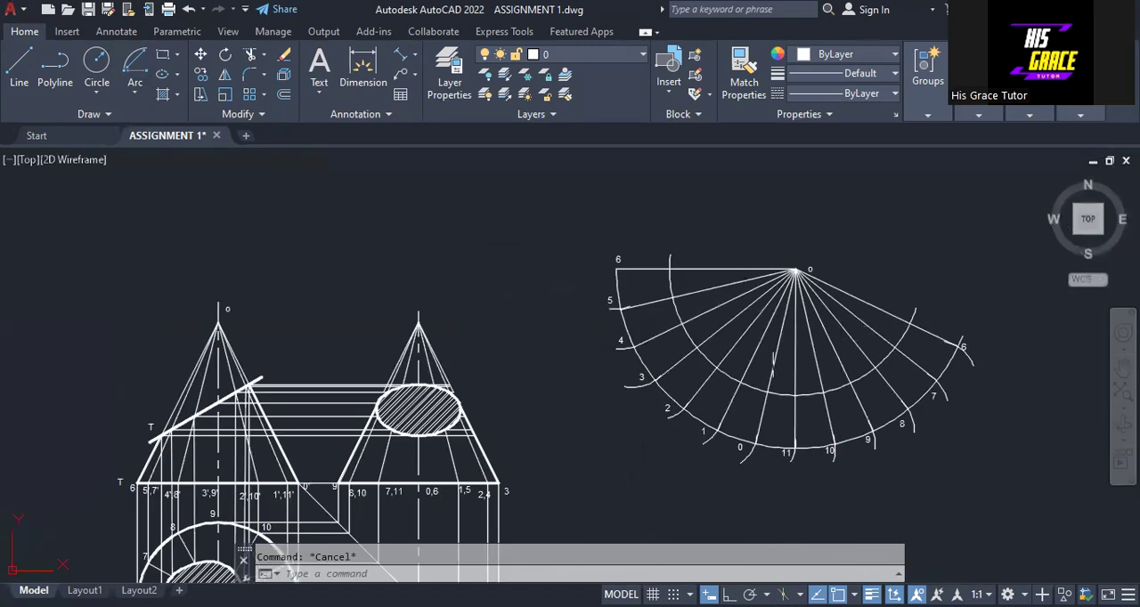
- Measure the front view's distance from apex O to the cutting plane's crossing with generator 5',7' using an aligned dimension, without placing it
scroll(756, 348, "up", 2)
mouse_move(182, 448)
middle_mouse_down()
mouse_move(213, 430)
mouse_move(710, 348)
middle_mouse_up()
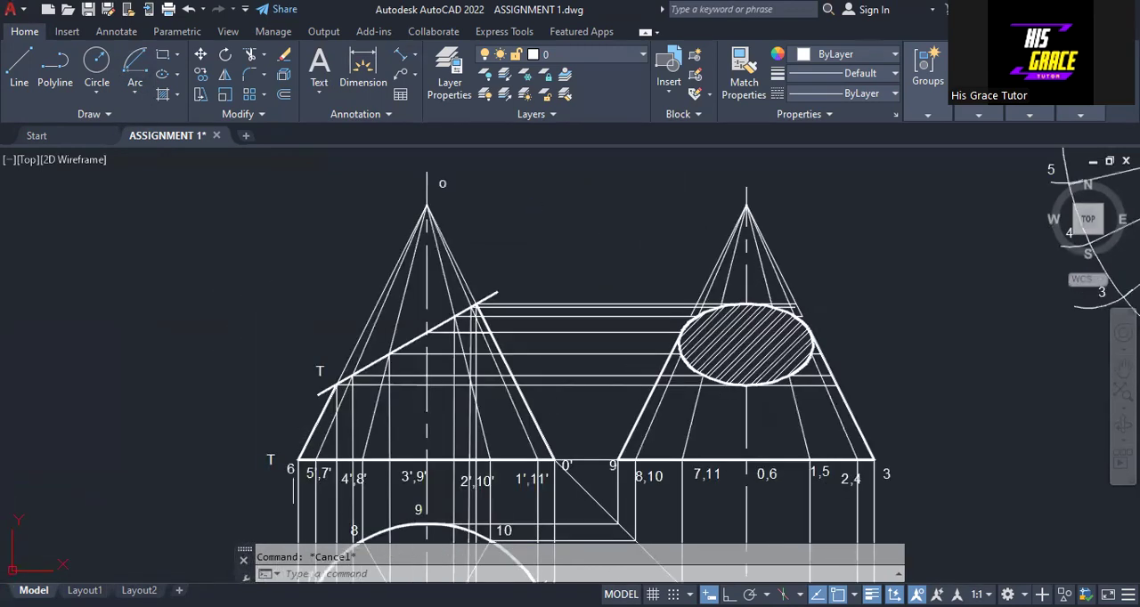
scroll(280, 453, "up", 2)
middle_click_drag(373, 247, 284, 338)
middle_click_drag(215, 246, 203, 281)
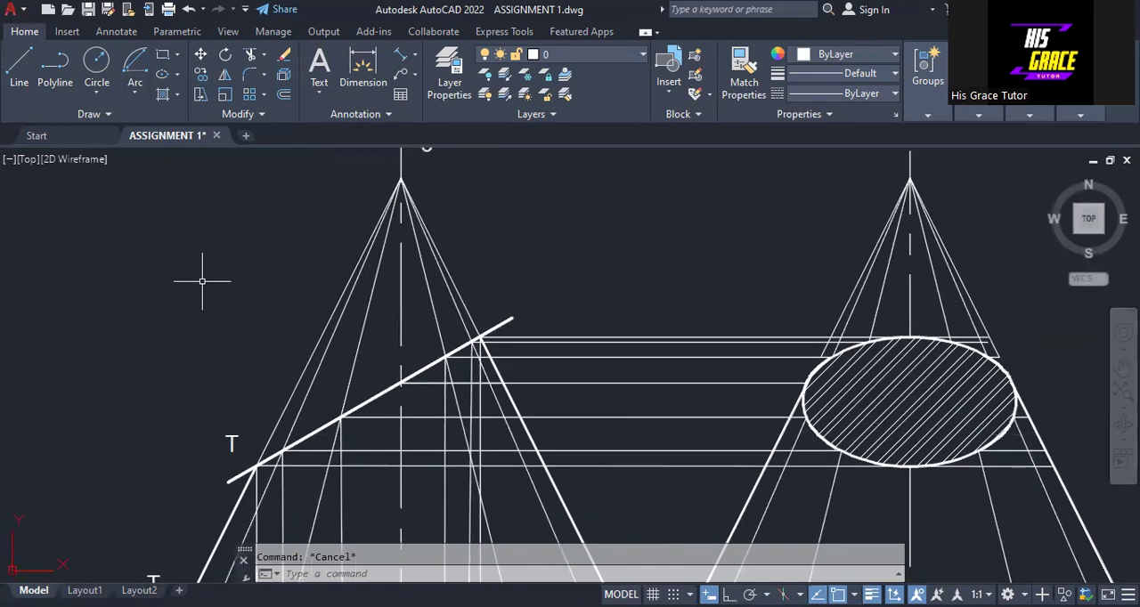
left_click(401, 58)
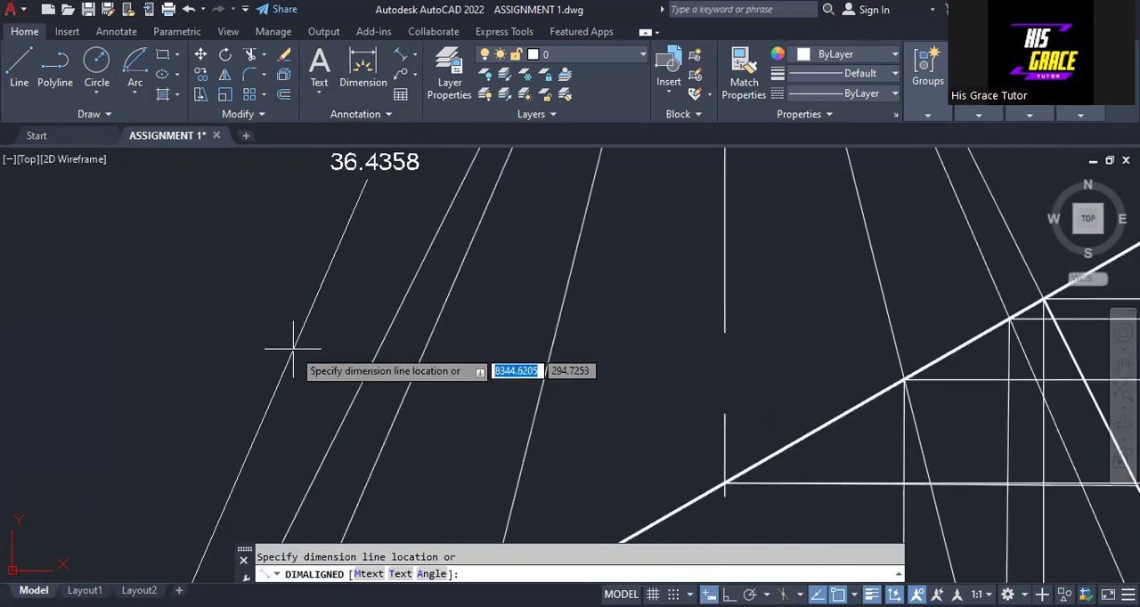
middle_click_drag(293, 348, 244, 420)
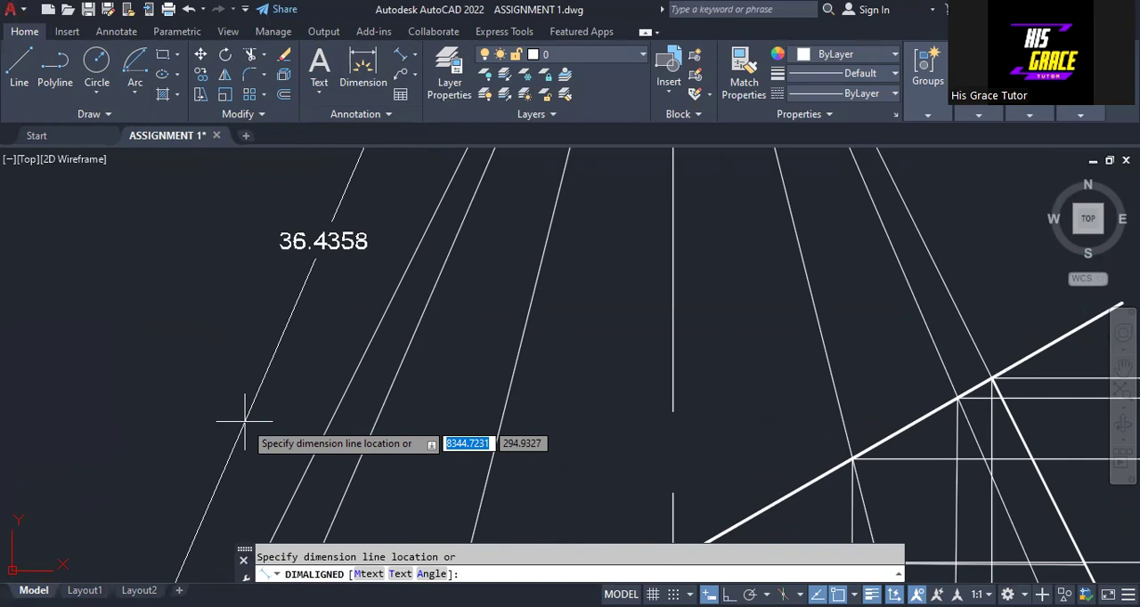
key("Escape")
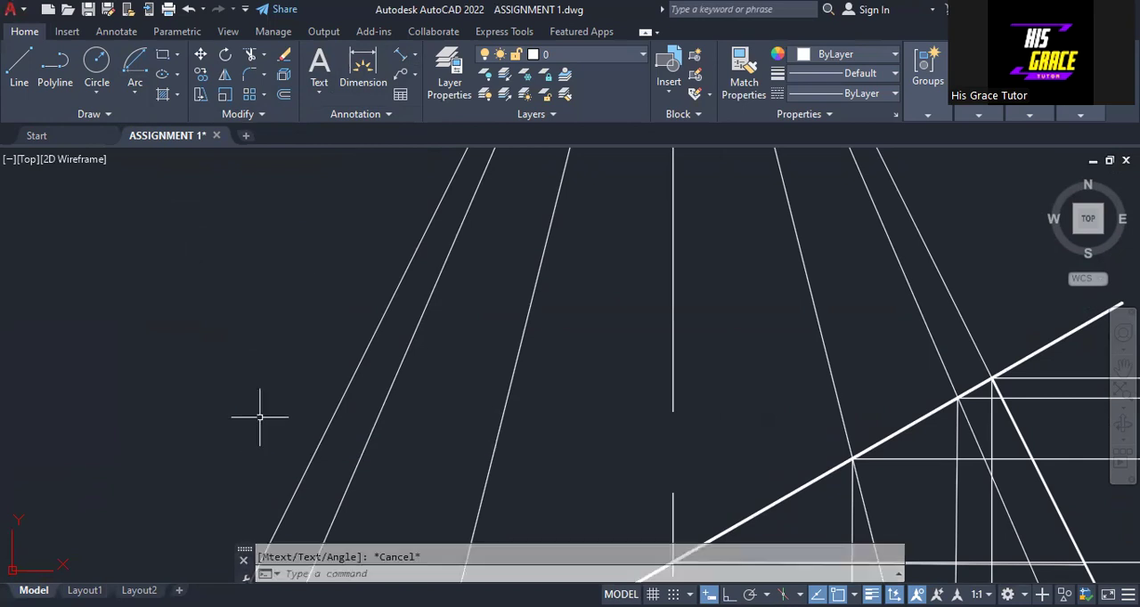
- Draw an arc centred on the development's apex O with radius 36.4358, from just above line O-6 to just past line O-10
scroll(364, 351, "down", 4)
scroll(659, 277, "down", 2)
middle_click_drag(659, 277, 181, 430)
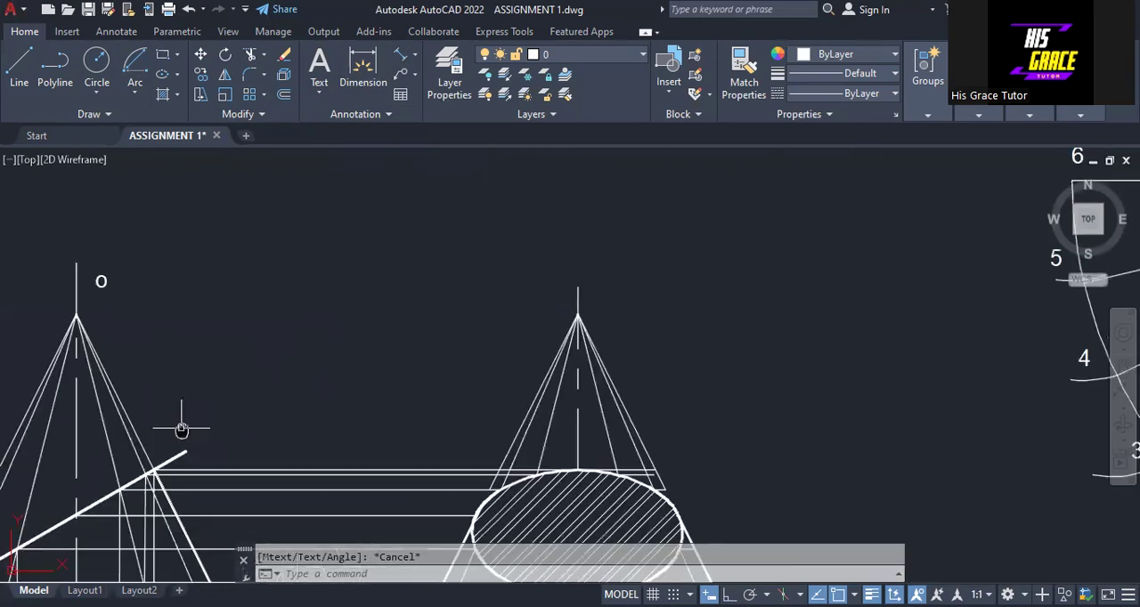
mouse_move(552, 343)
middle_mouse_down()
mouse_move(54, 465)
mouse_move(1, 460)
middle_mouse_up()
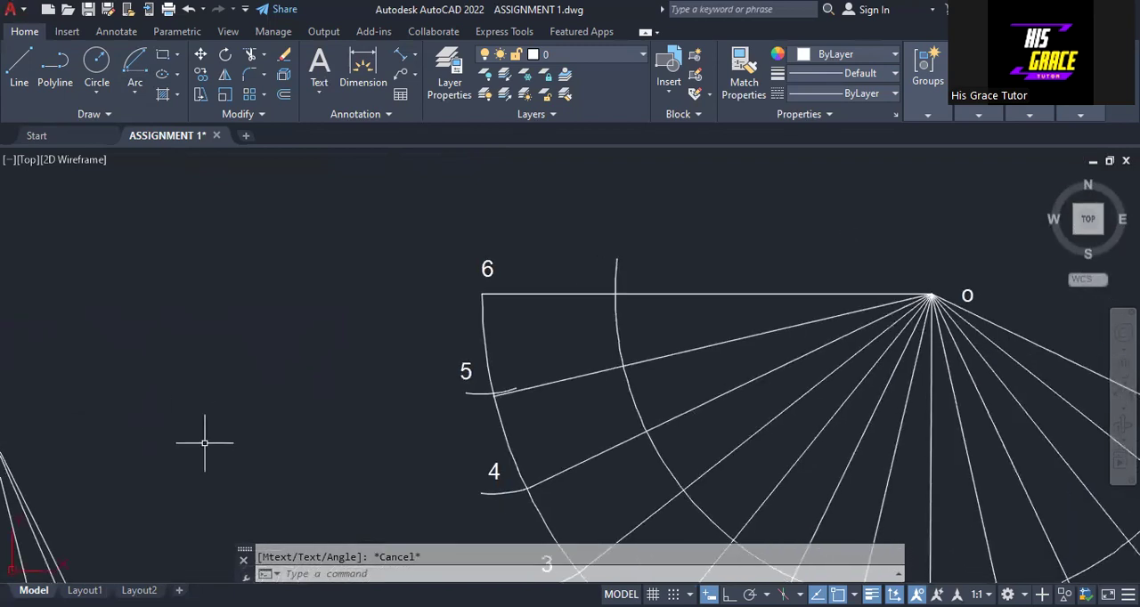
middle_click_drag(204, 445, 121, 339)
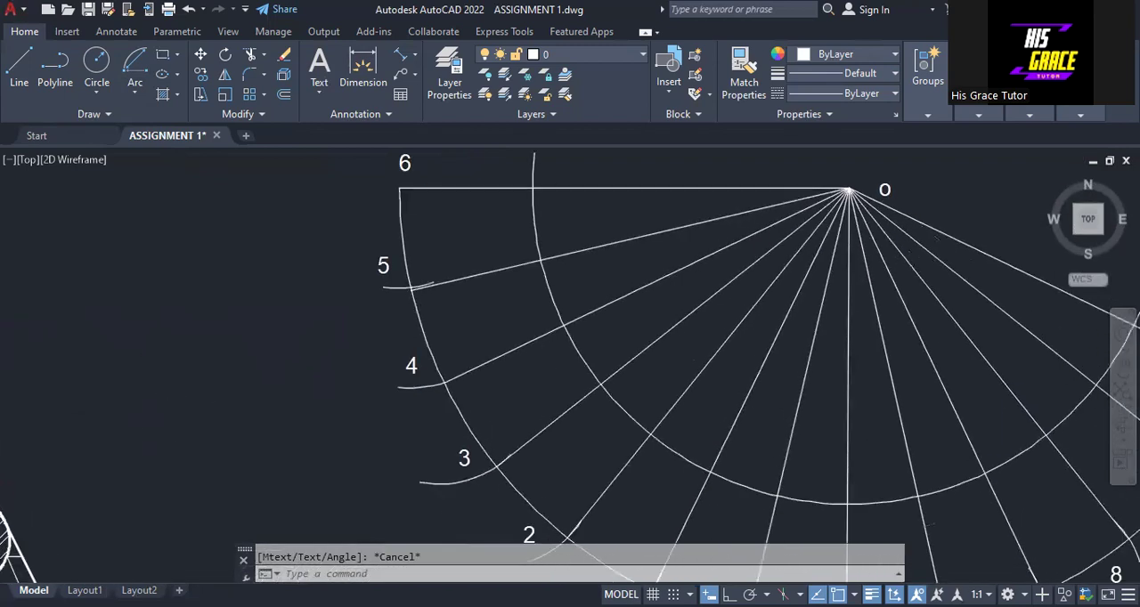
left_click(135, 94)
left_click(848, 190)
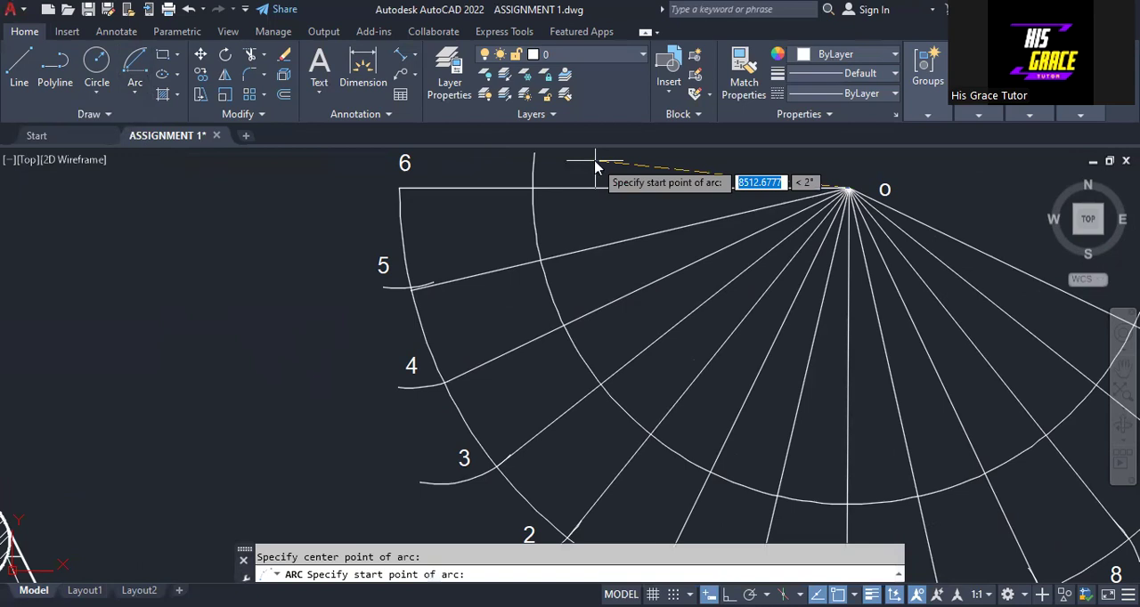
type("36.43")
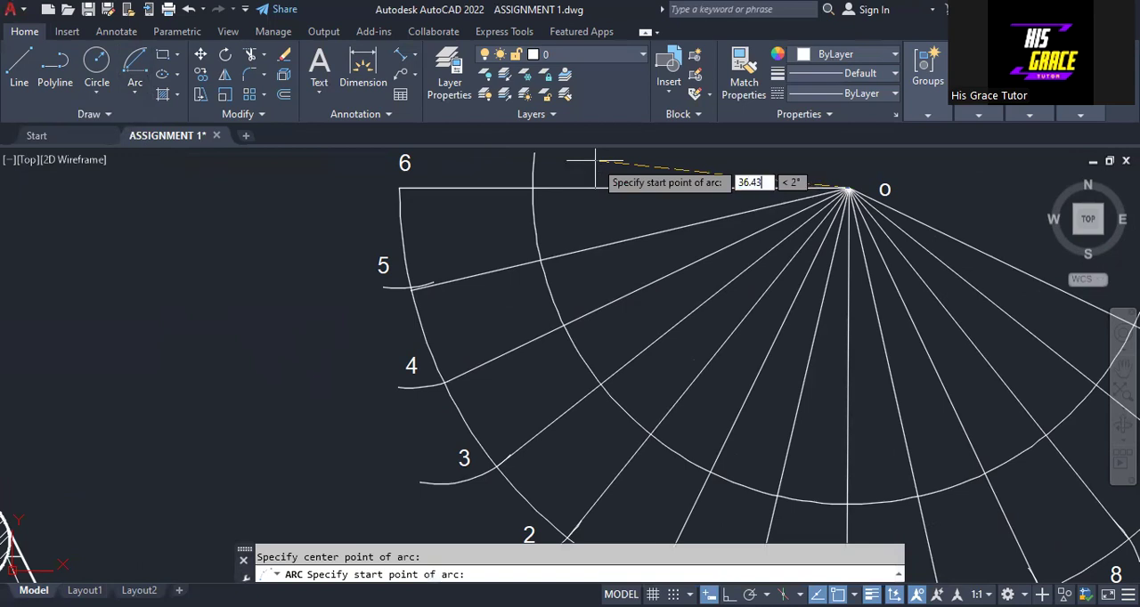
type("5")
key("Return")
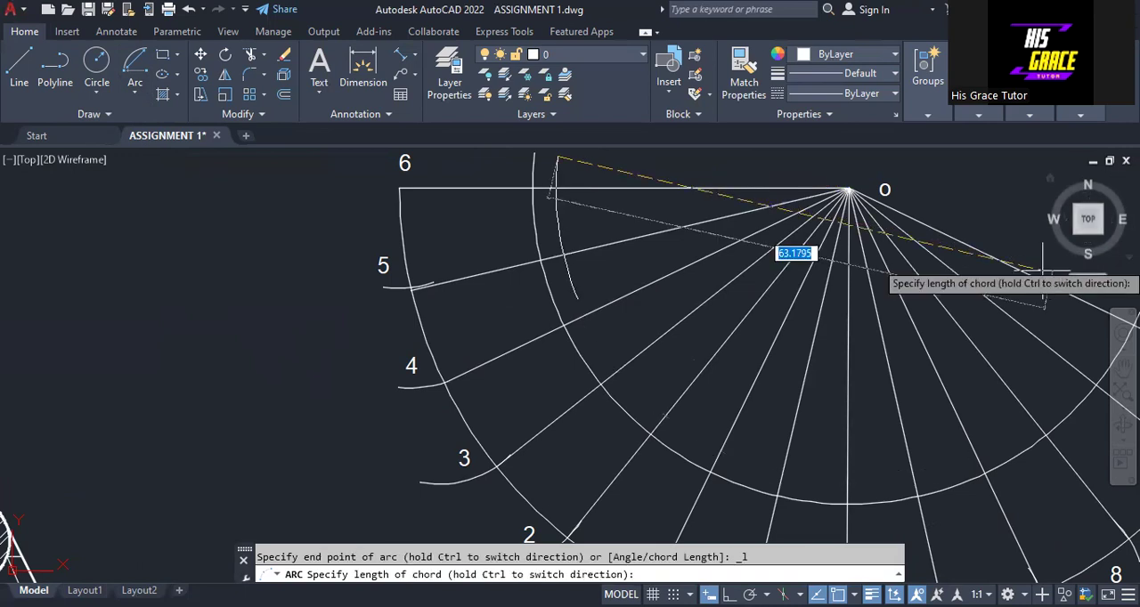
key("Return")
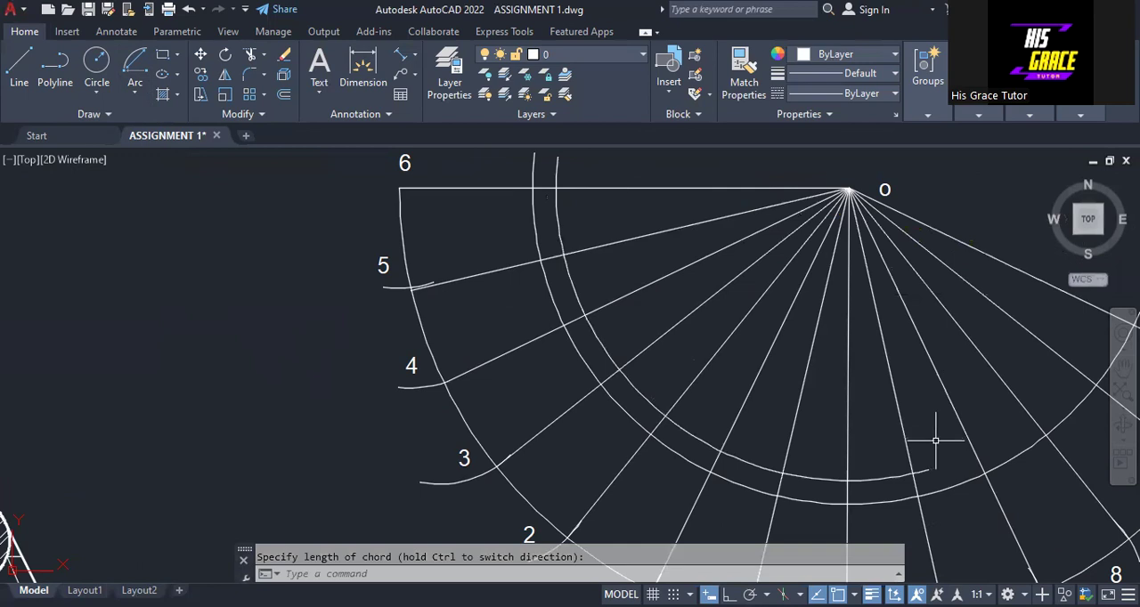
- Stretch the free end of the 36.4358 radius arc around apex O so it extends past the last radial line, O-6
left_click(924, 472)
scroll(932, 450, "down", 3)
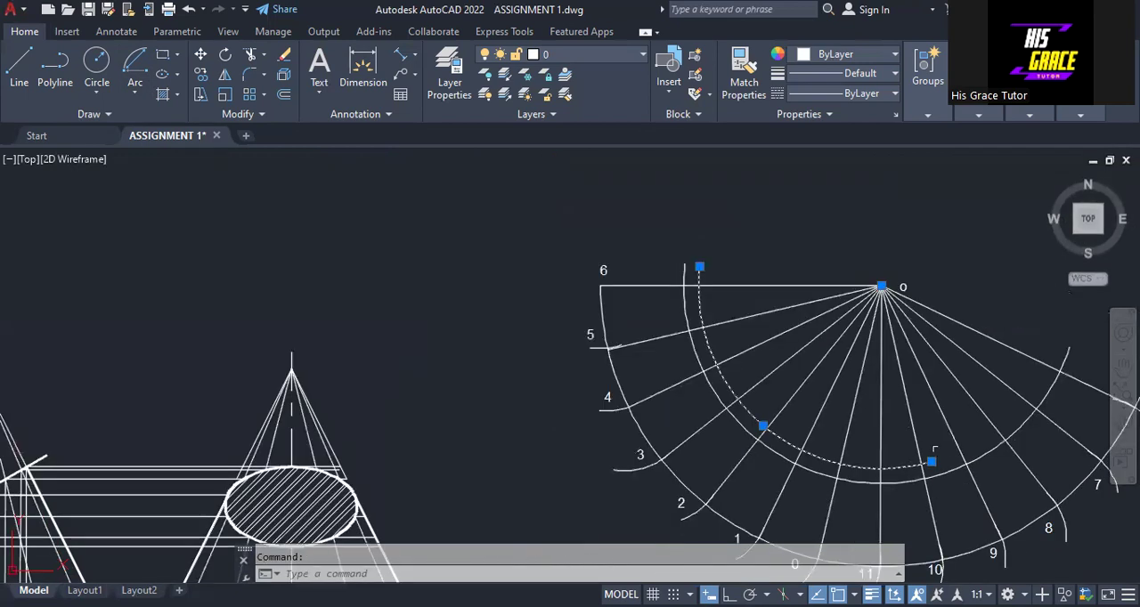
middle_click_drag(932, 450, 744, 398)
left_click(736, 416)
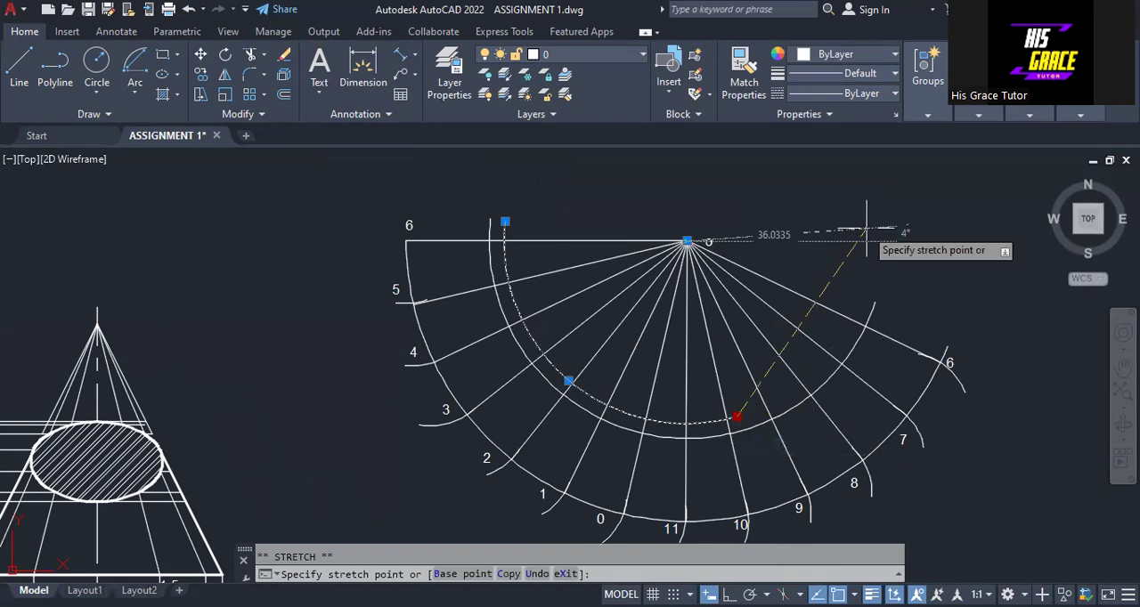
left_click(867, 229)
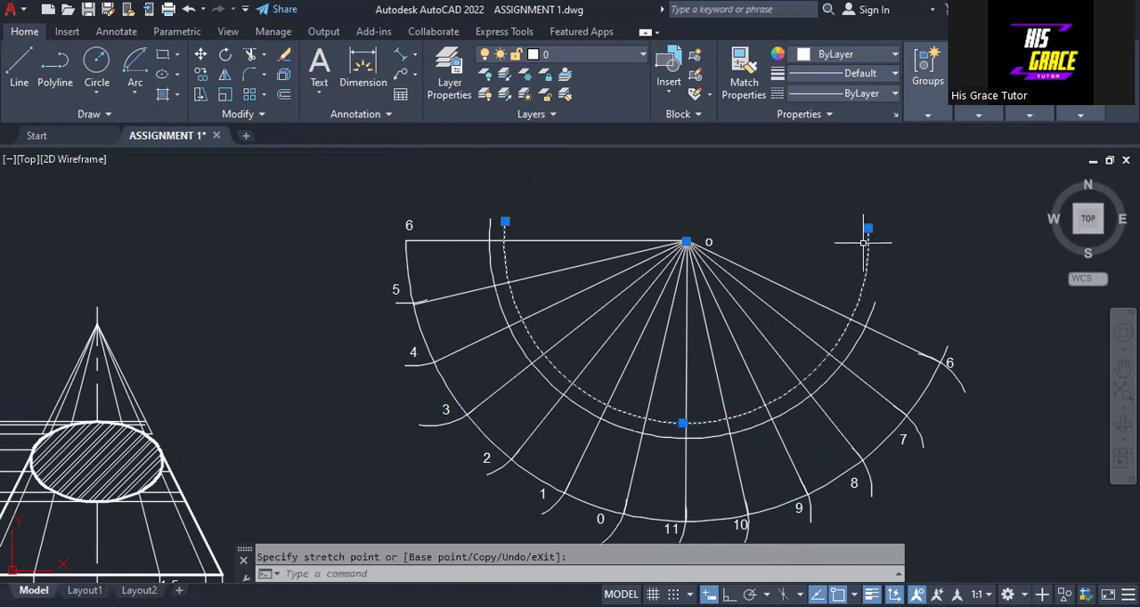
key("Escape")
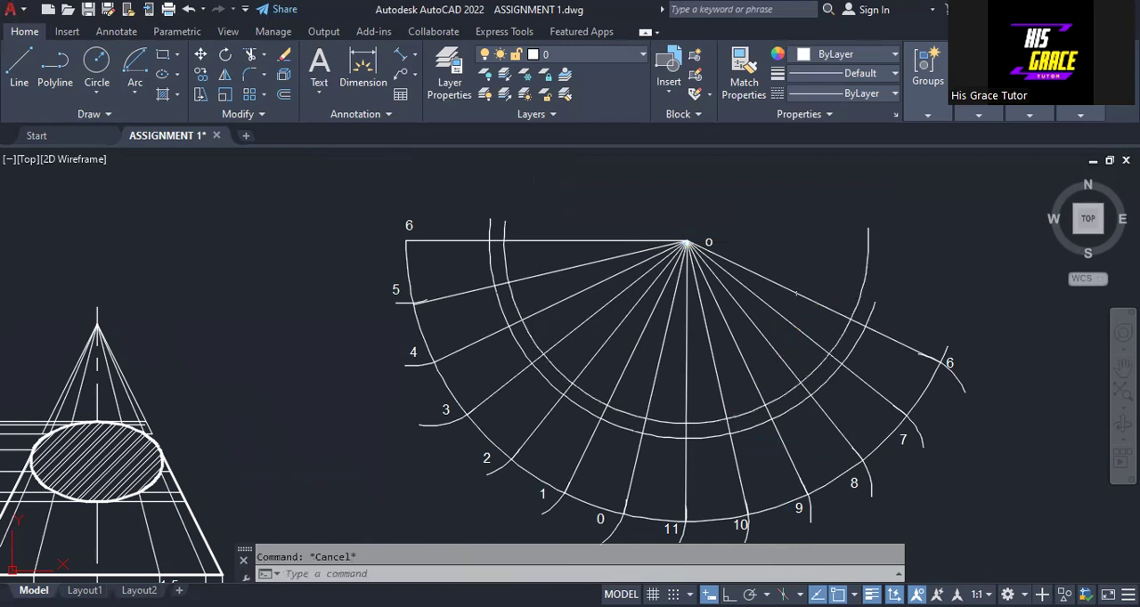
- Measure the front view's distance from apex O to the cutting plane's crossing with generator 4',8' using an aligned dimension, without placing it
mouse_move(93, 386)
middle_mouse_down()
mouse_move(501, 283)
mouse_move(650, 272)
middle_mouse_up()
scroll(284, 478, "up", 2)
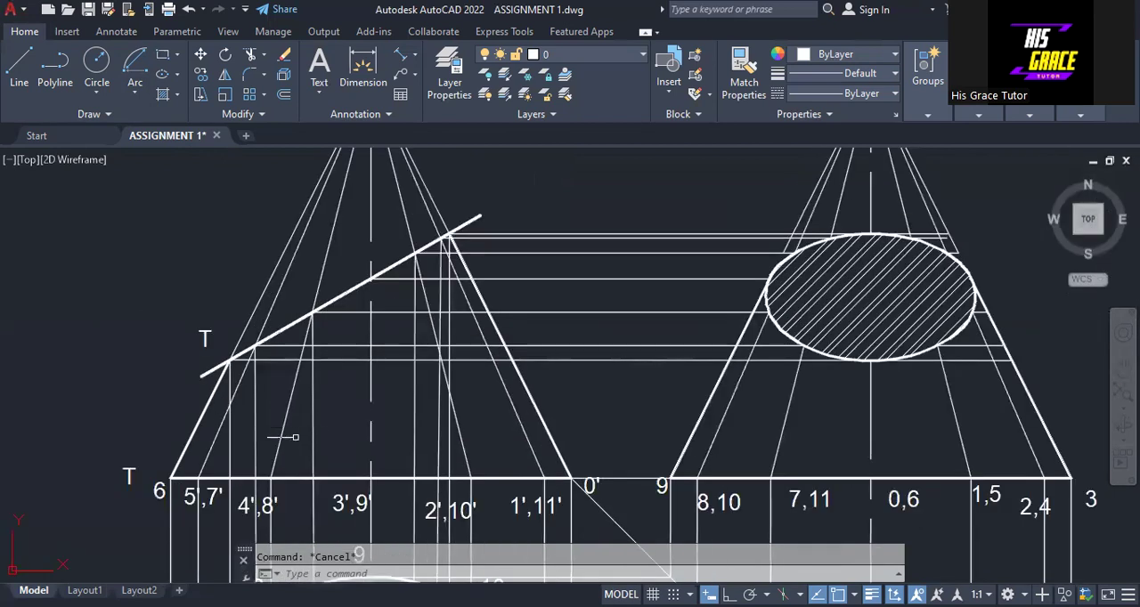
scroll(329, 261, "down", 2)
middle_click_drag(293, 245, 279, 322)
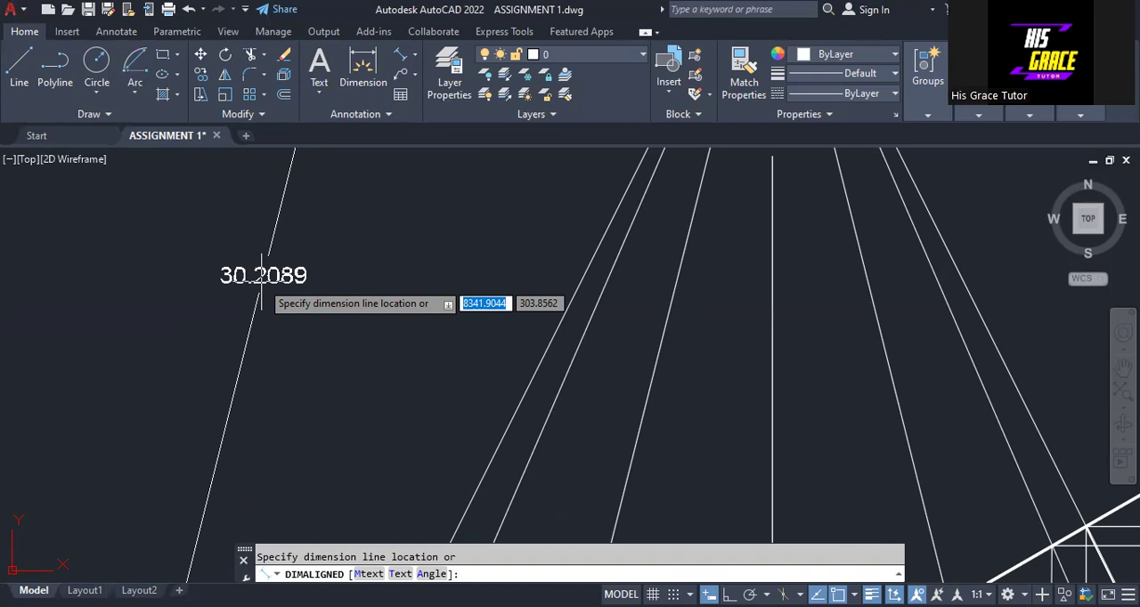
scroll(260, 278, "down", 5)
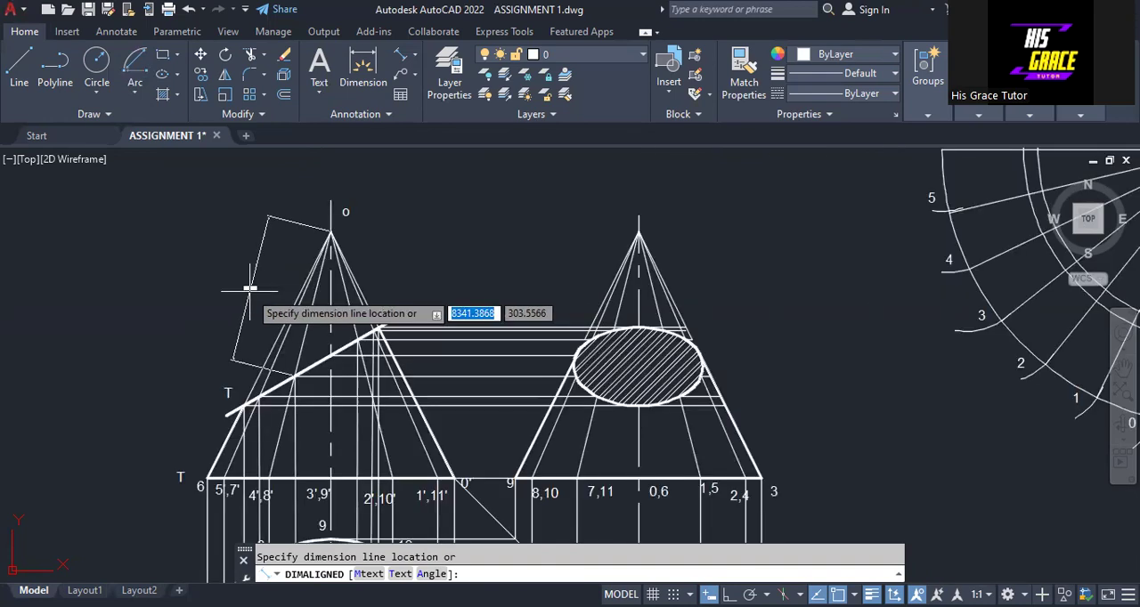
key("Escape")
- Draw an arc centred on the development's apex O with radius 30.2089, from just above the first line O-6 to between lines O-8 and O-7
mouse_move(781, 249)
middle_mouse_down()
mouse_move(418, 361)
mouse_move(25, 366)
middle_mouse_up()
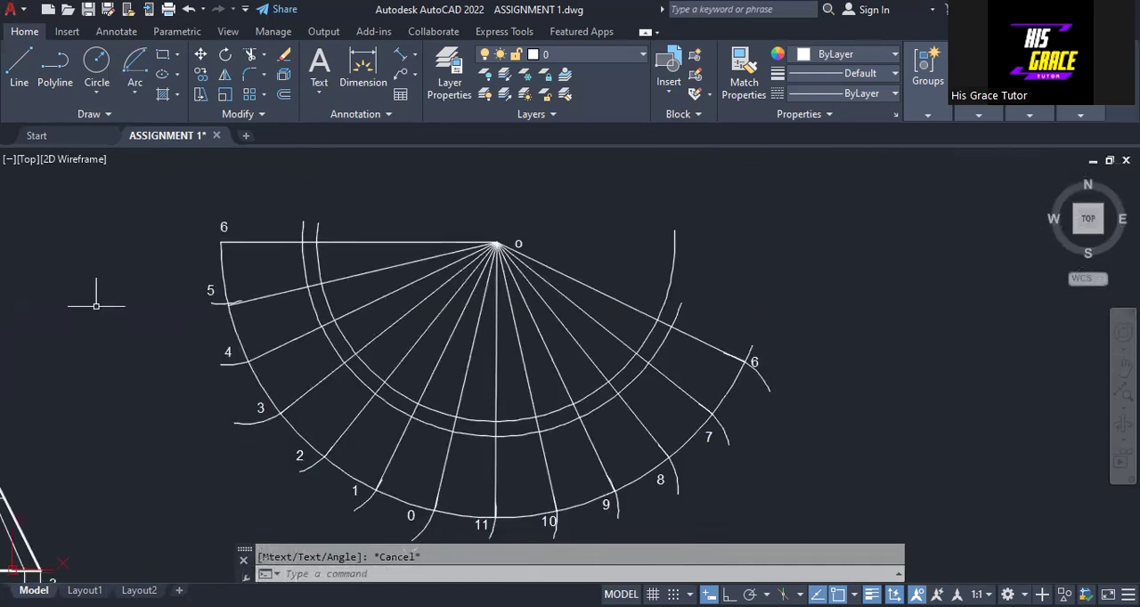
left_click(135, 93)
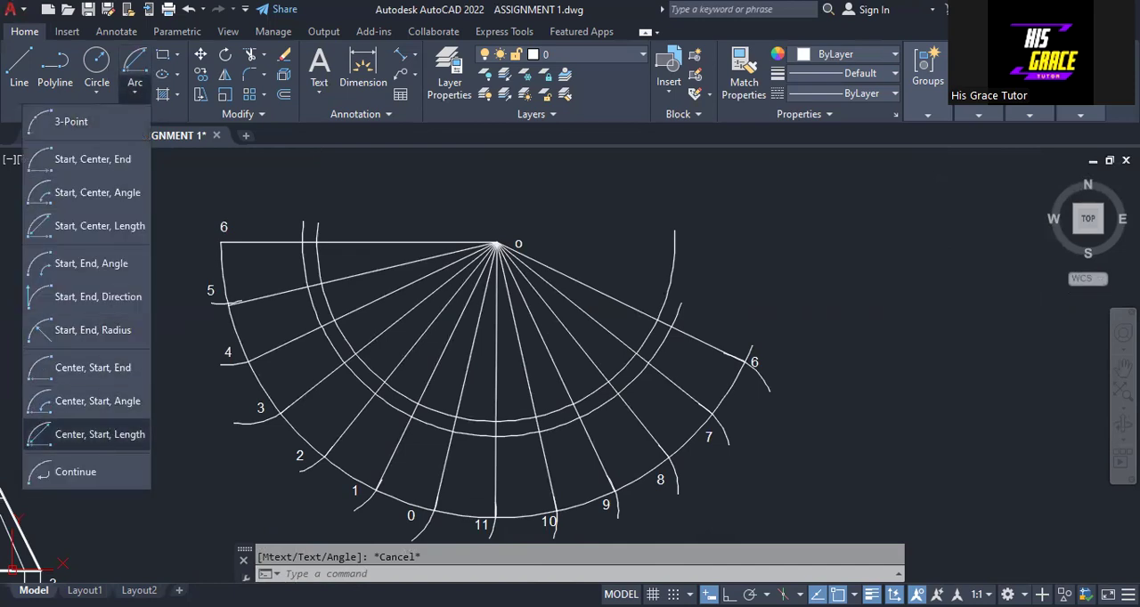
left_click(89, 435)
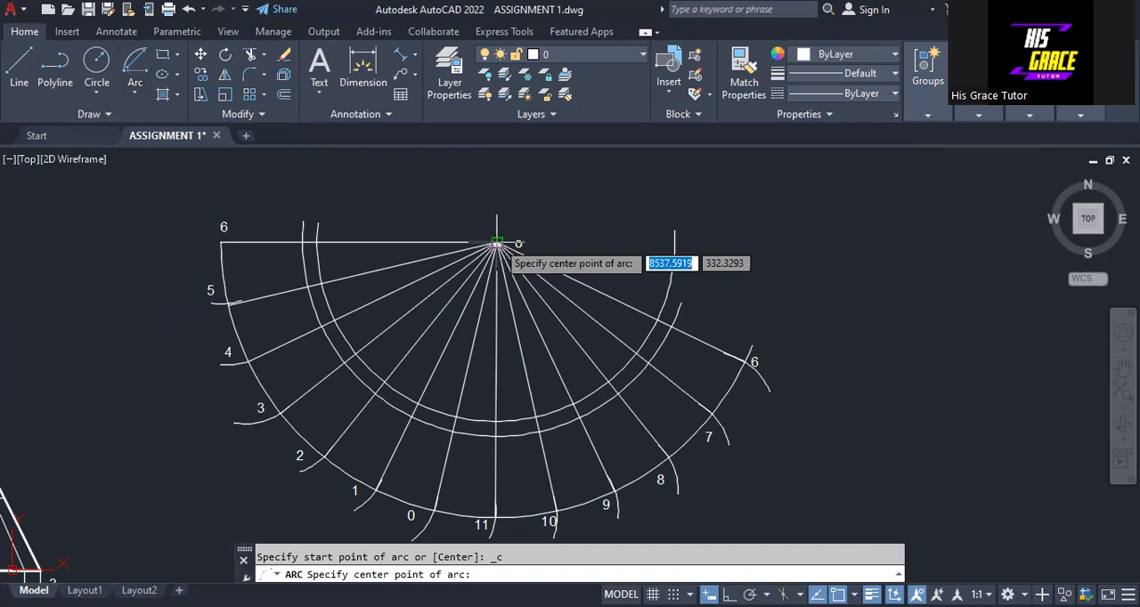
left_click(497, 242)
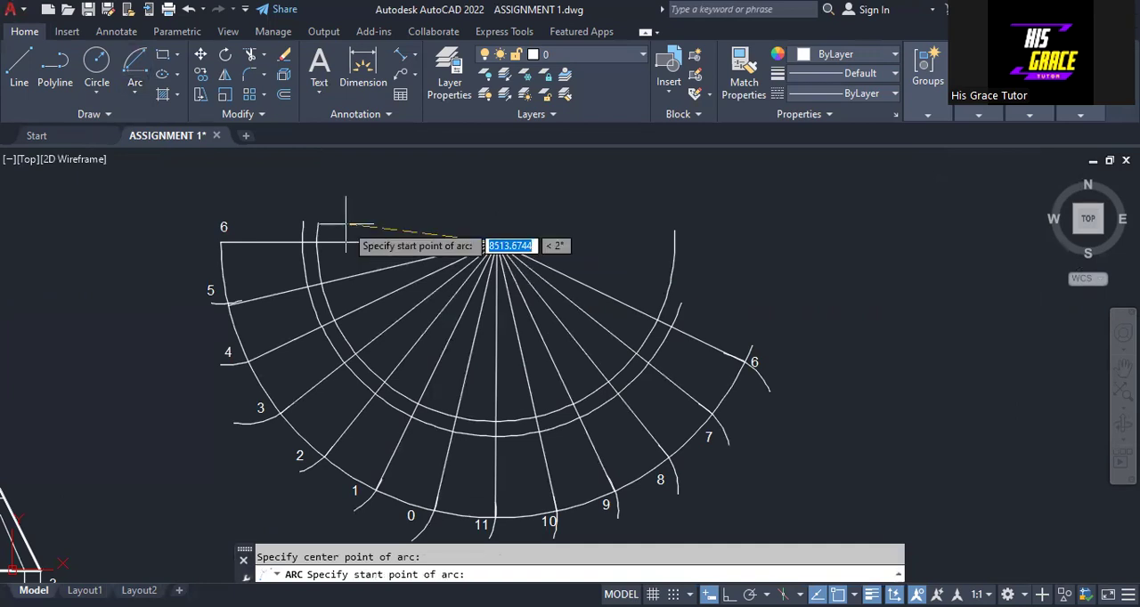
type("30.")
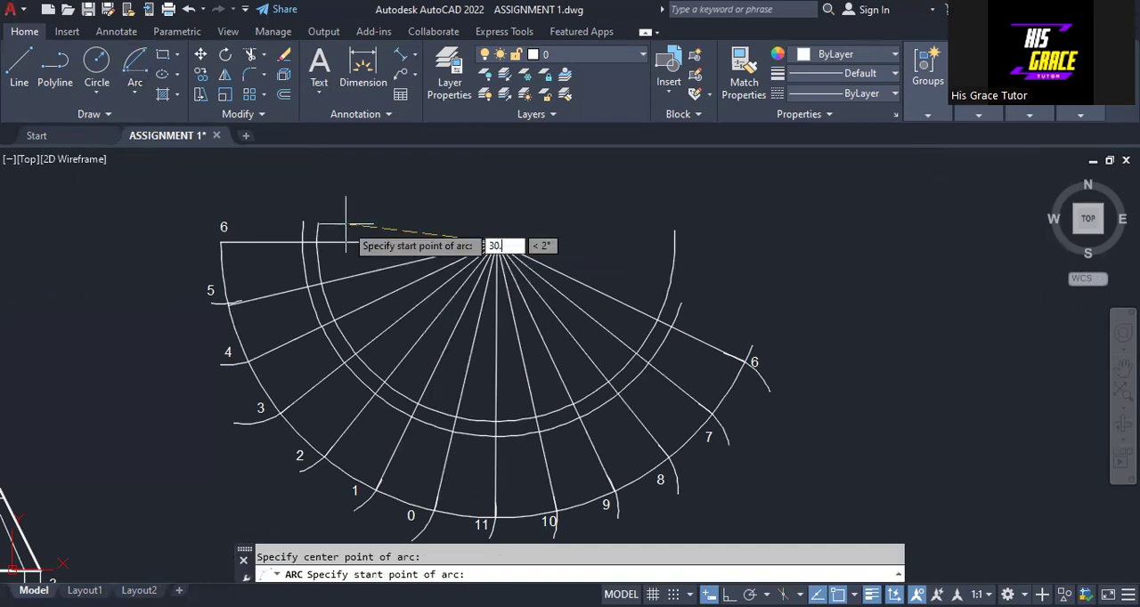
type("208")
key("Return")
left_click(595, 356)
- Stretch the free end of the 30.2089 radius arc so it extends past the last radial line, O-6
left_click(595, 356)
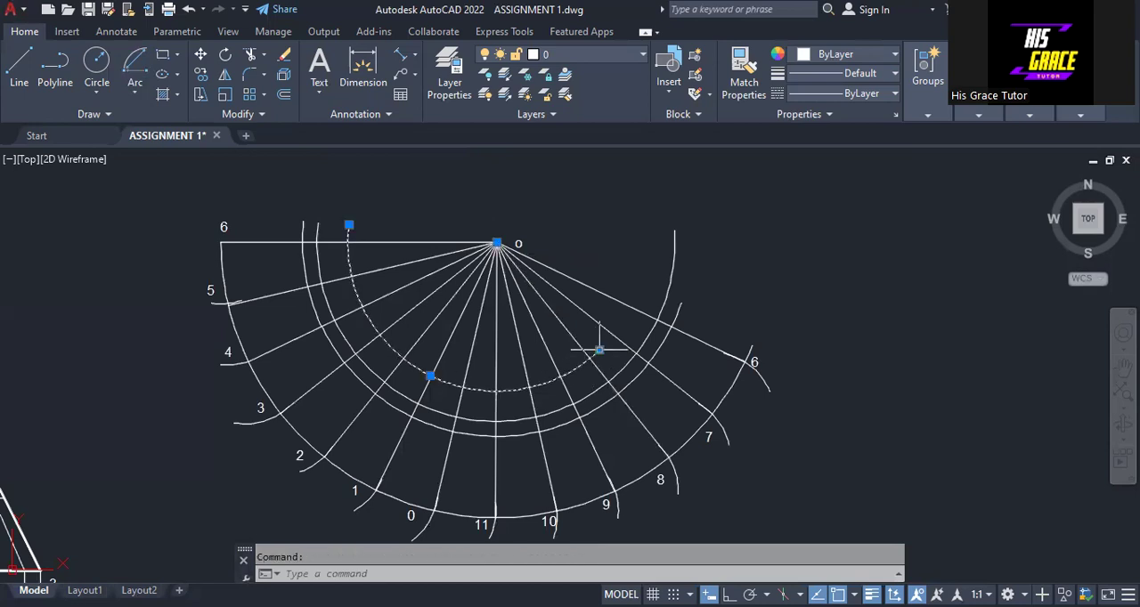
mouse_move(599, 350)
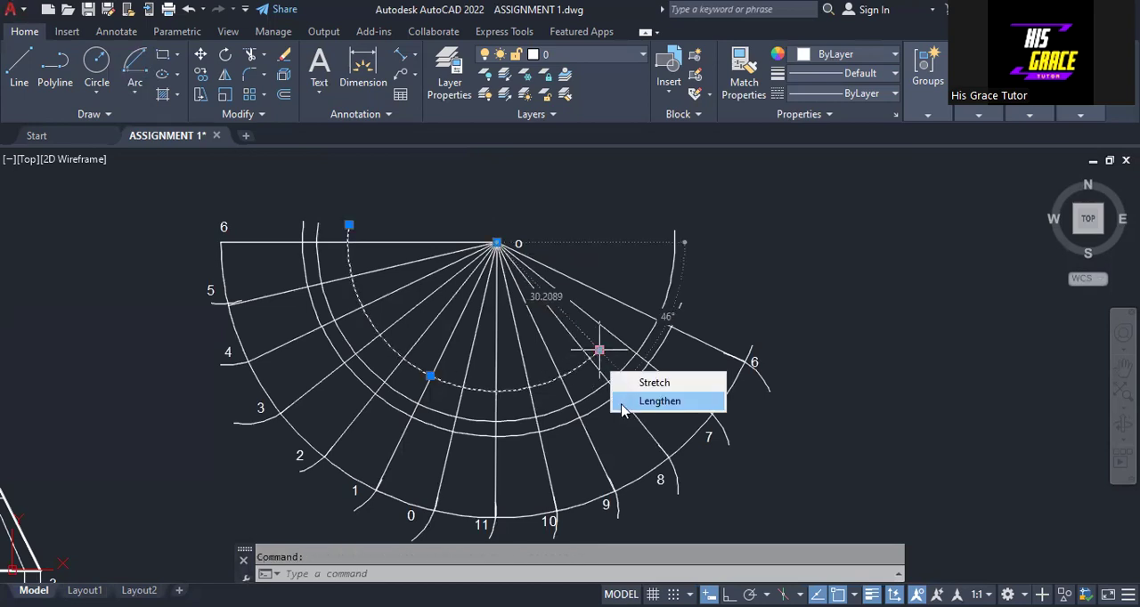
left_click(598, 350)
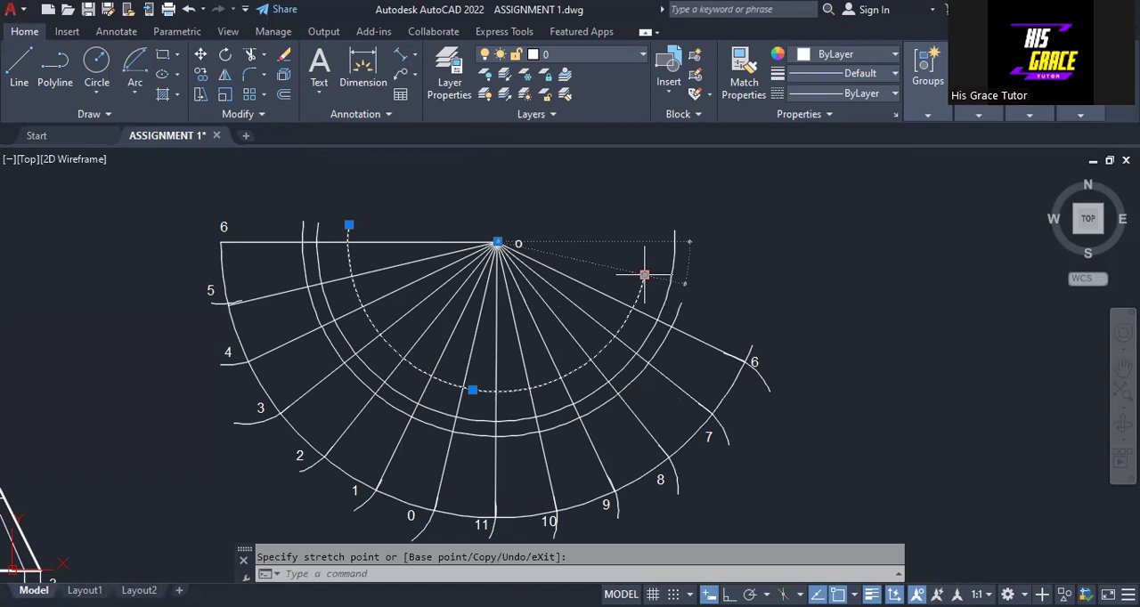
left_click(644, 274)
key("Escape")
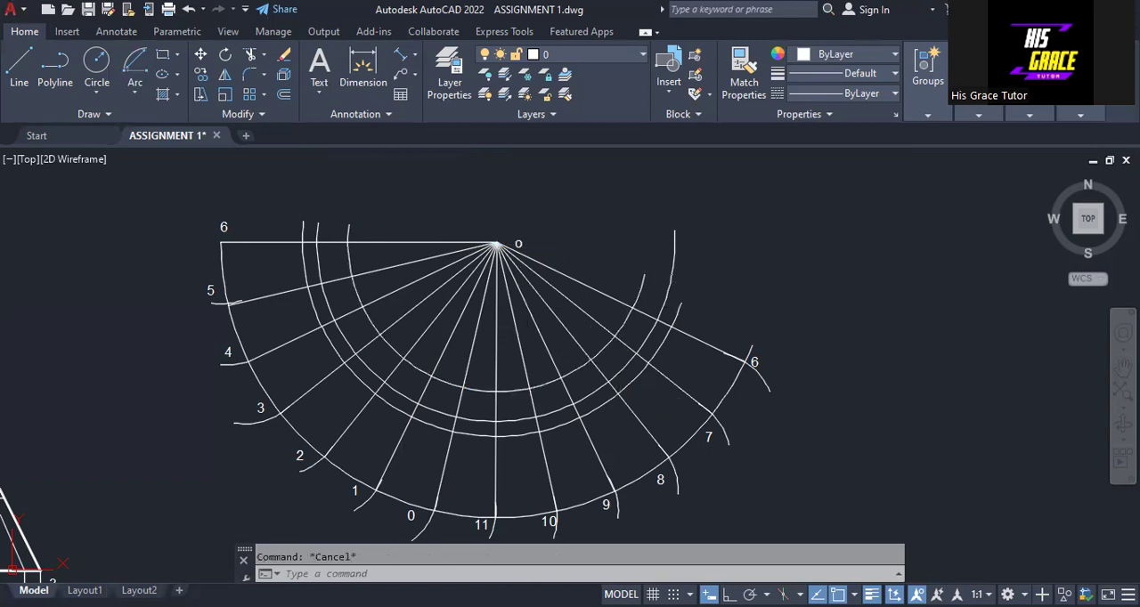
mouse_move(556, 305)
middle_mouse_down()
mouse_move(656, 381)
mouse_move(664, 331)
middle_mouse_up()
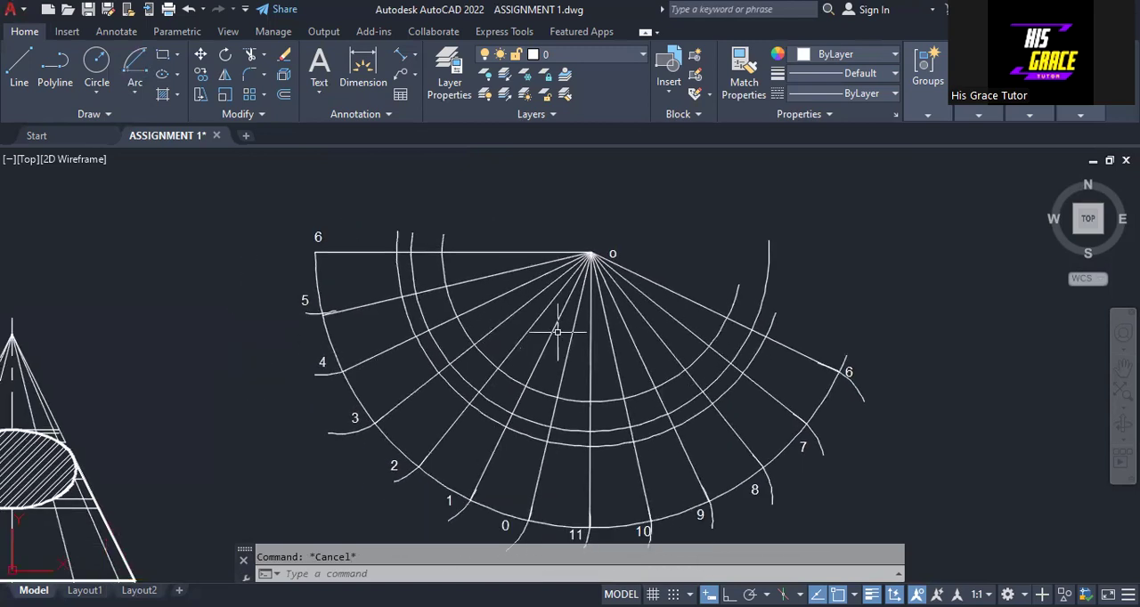
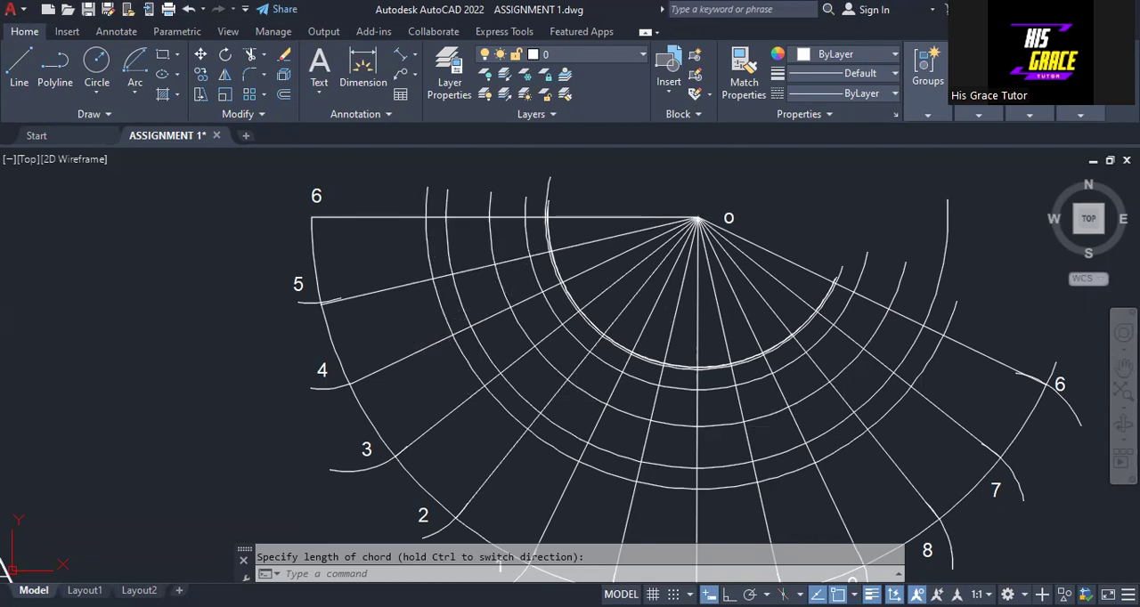
- Start a fit-point spline at the outermost arc on the first line O-6 and continue it through the matching arc intersections to line O-11
left_click(83, 115)
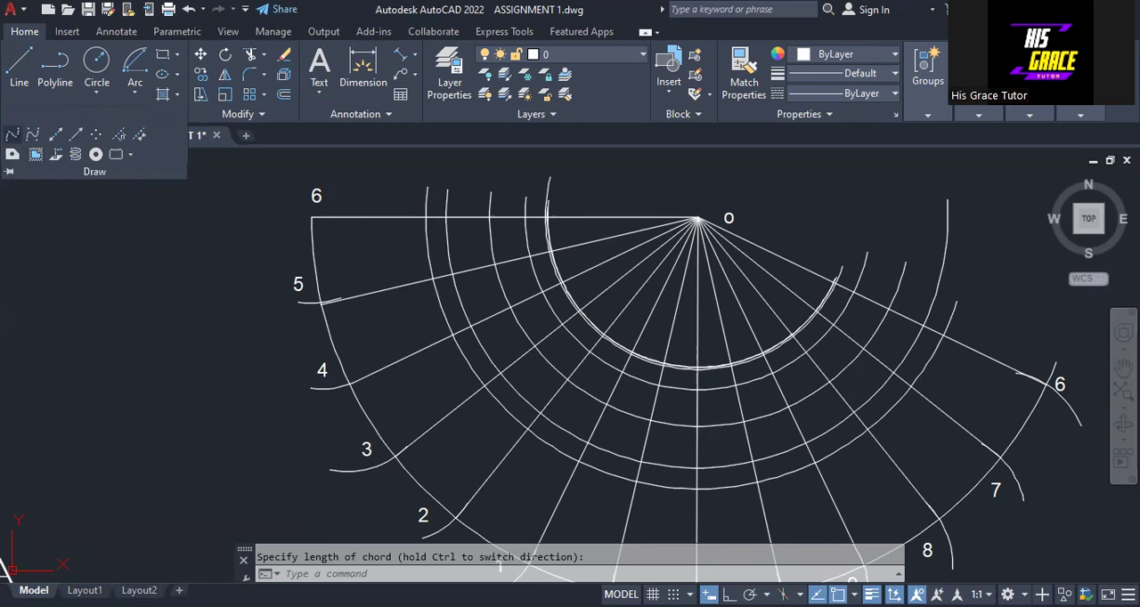
left_click(13, 135)
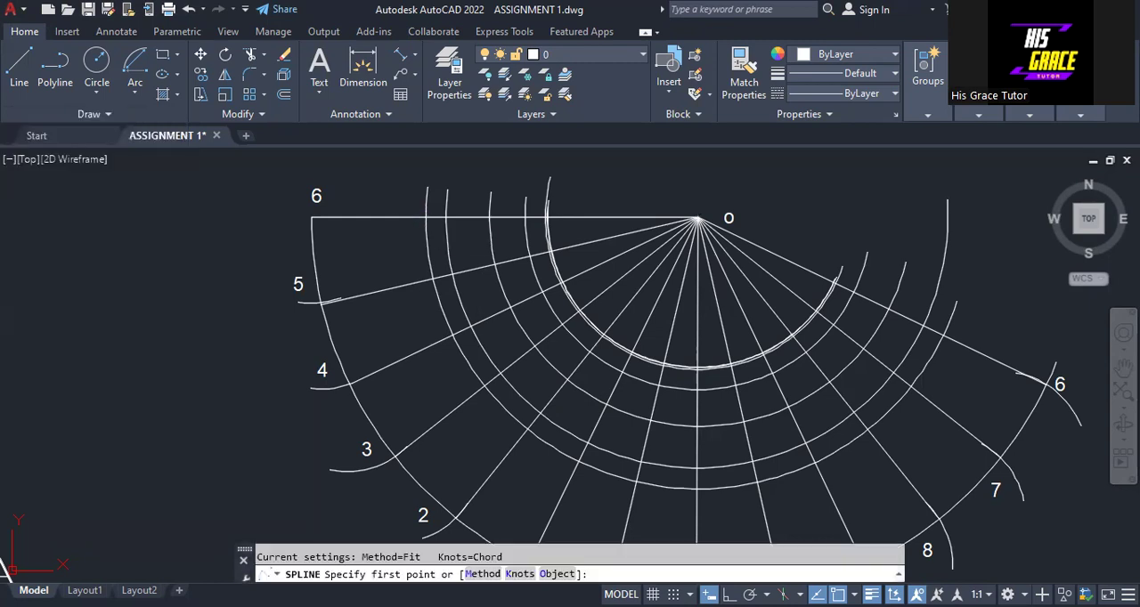
left_click(426, 218)
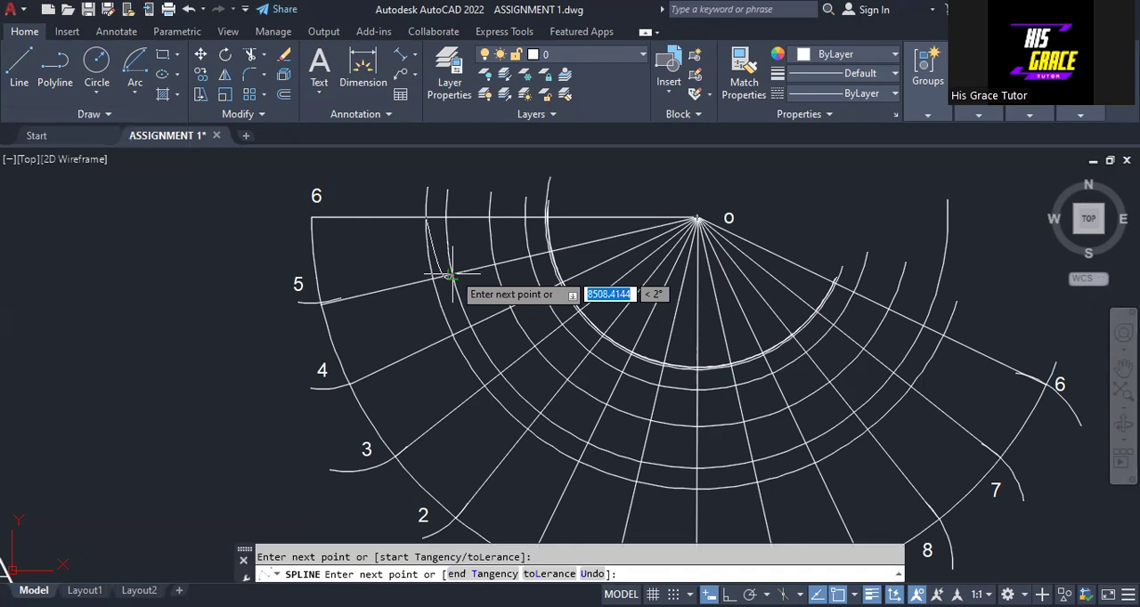
left_click(509, 306)
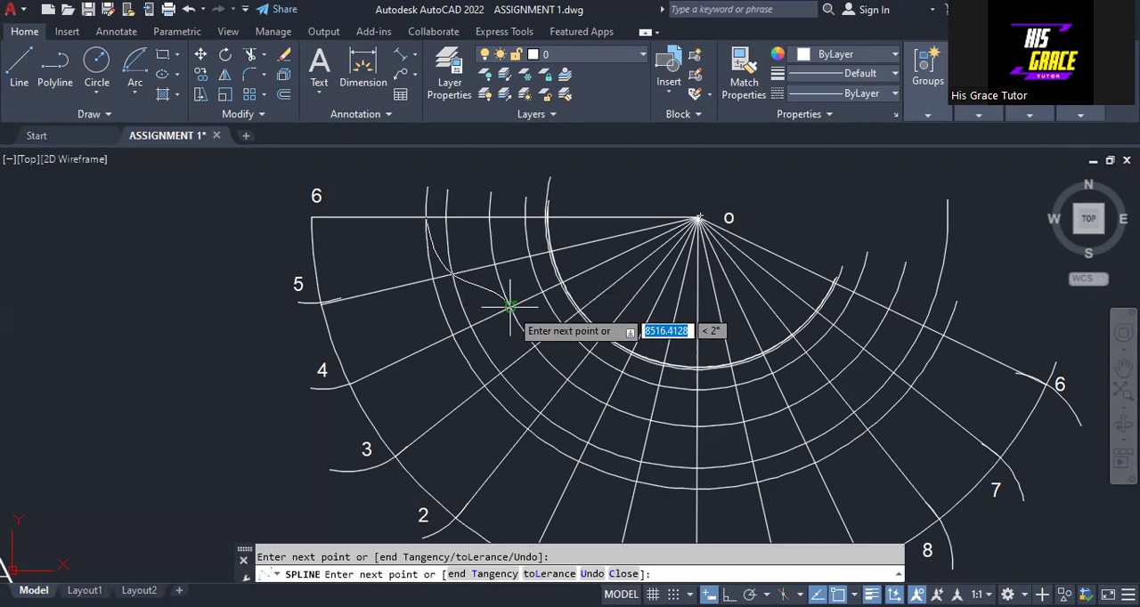
scroll(509, 305, "up", 6)
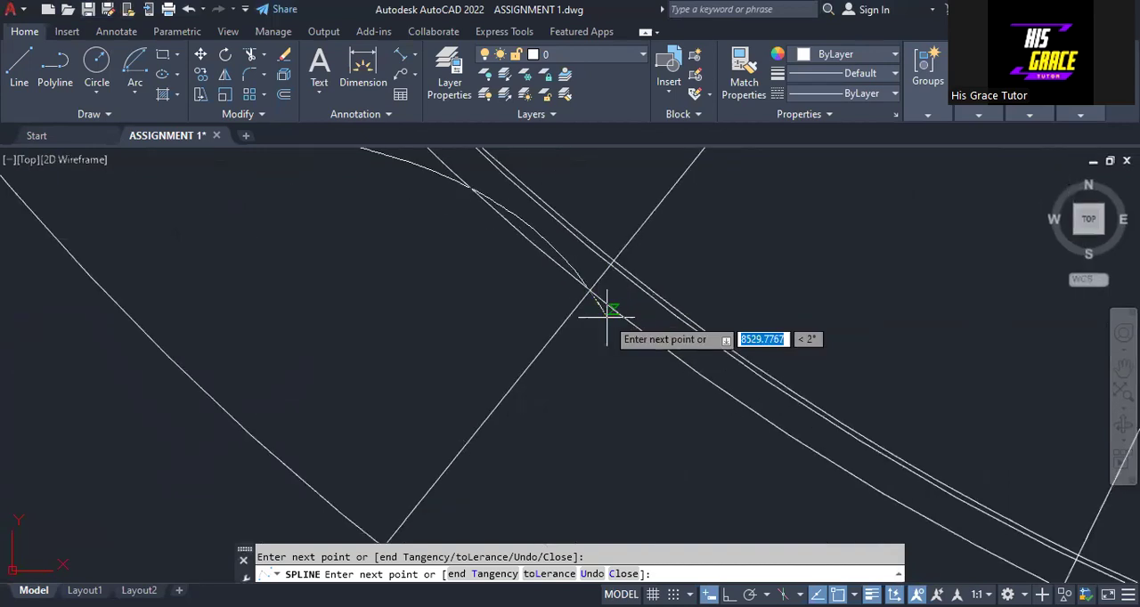
middle_click_drag(607, 316, 428, 220)
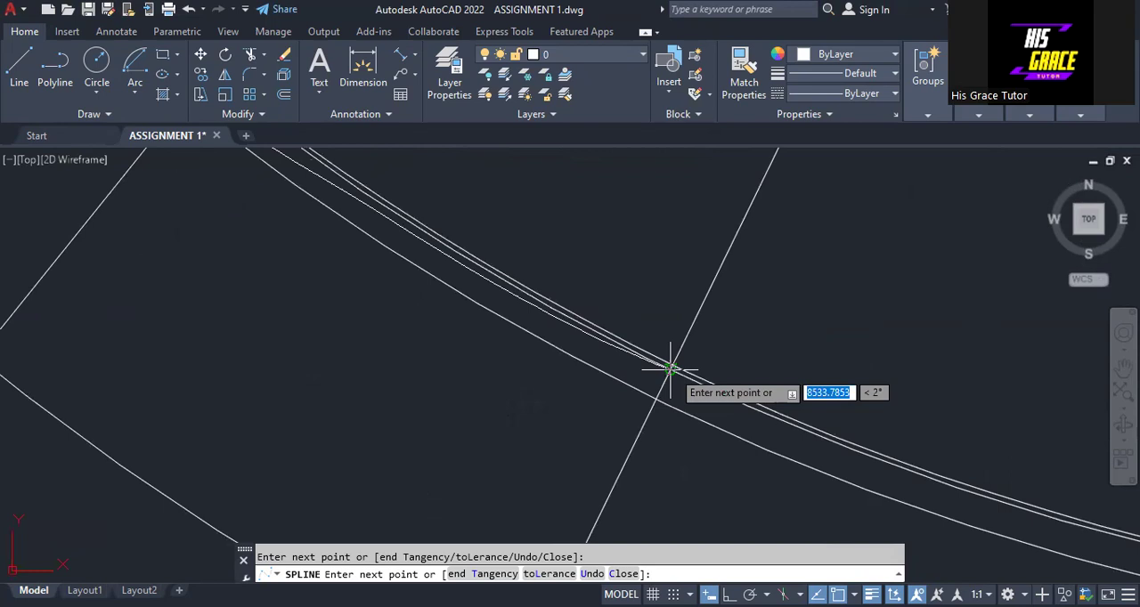
scroll(670, 367, "down", 5)
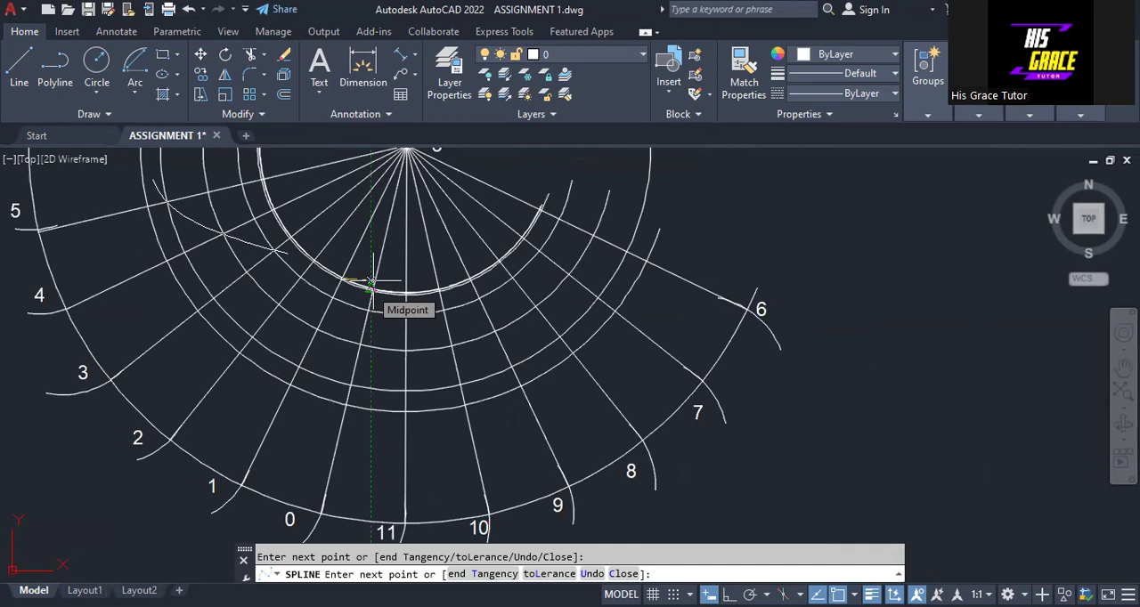
scroll(372, 283, "up", 5)
middle_click_drag(382, 155, 428, 167)
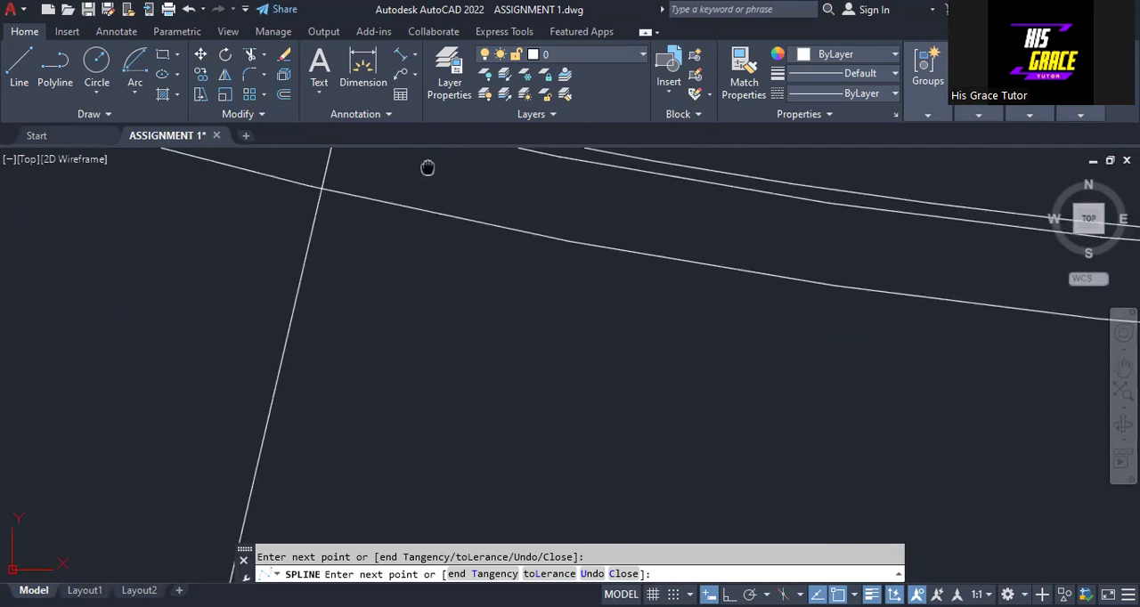
middle_click_drag(428, 167, 846, 253)
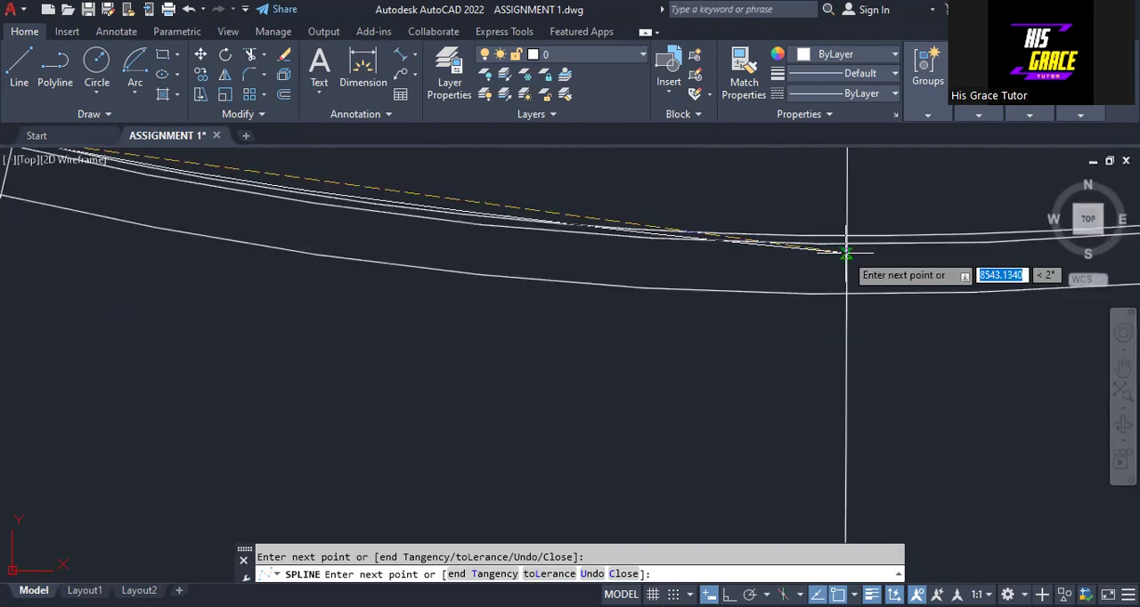
left_click(847, 243)
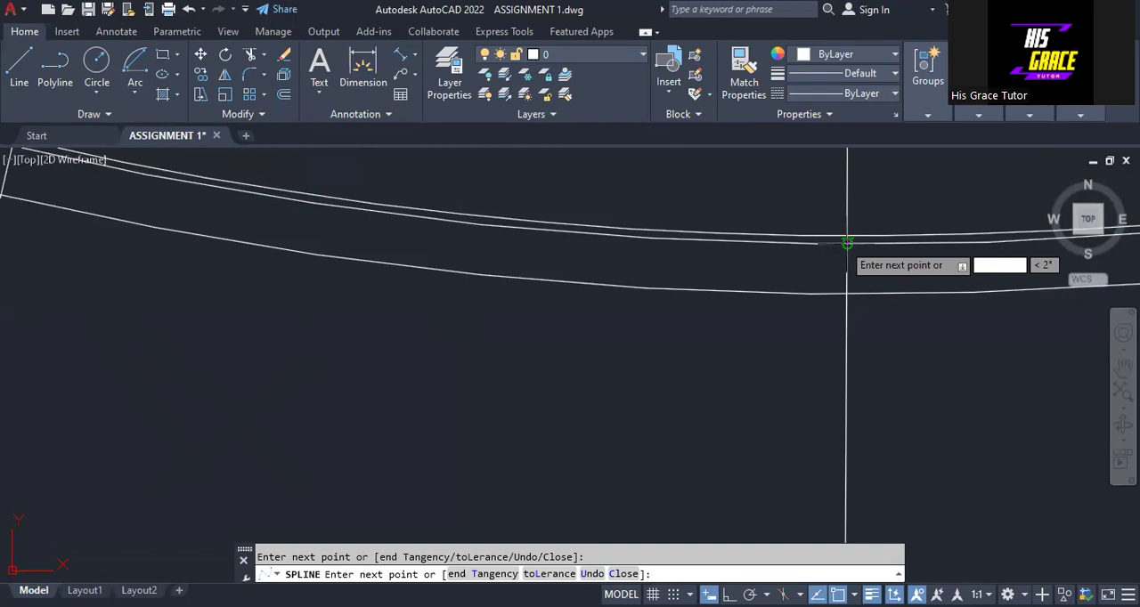
- Continue the spline through the arc intersections on lines O-10 to O-7 and the last line O-6, and close it
scroll(550, 184, "down", 5)
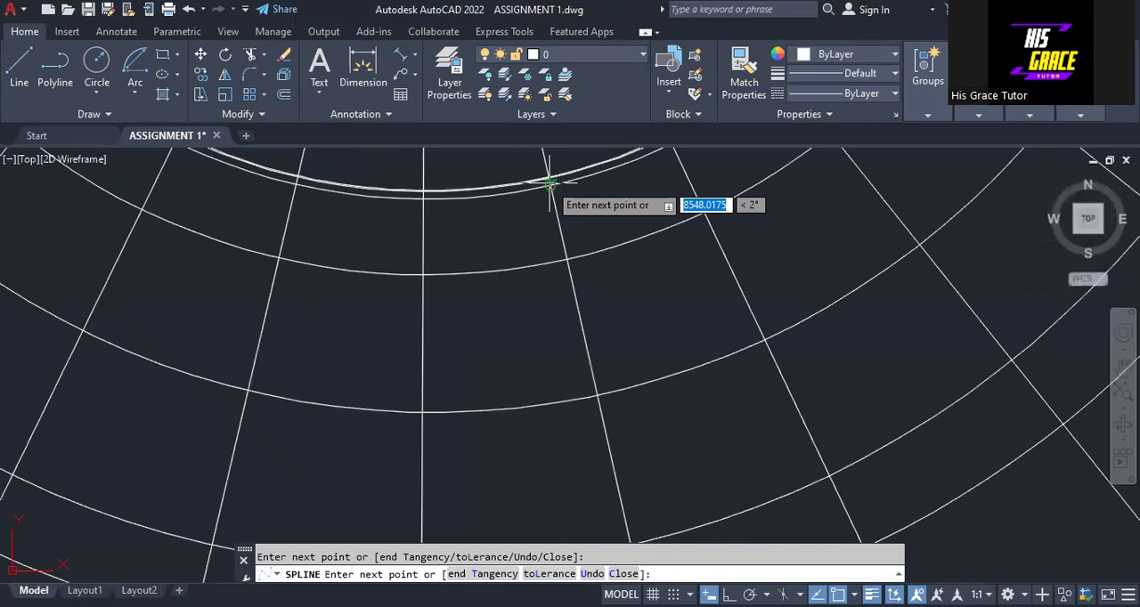
left_click(703, 212)
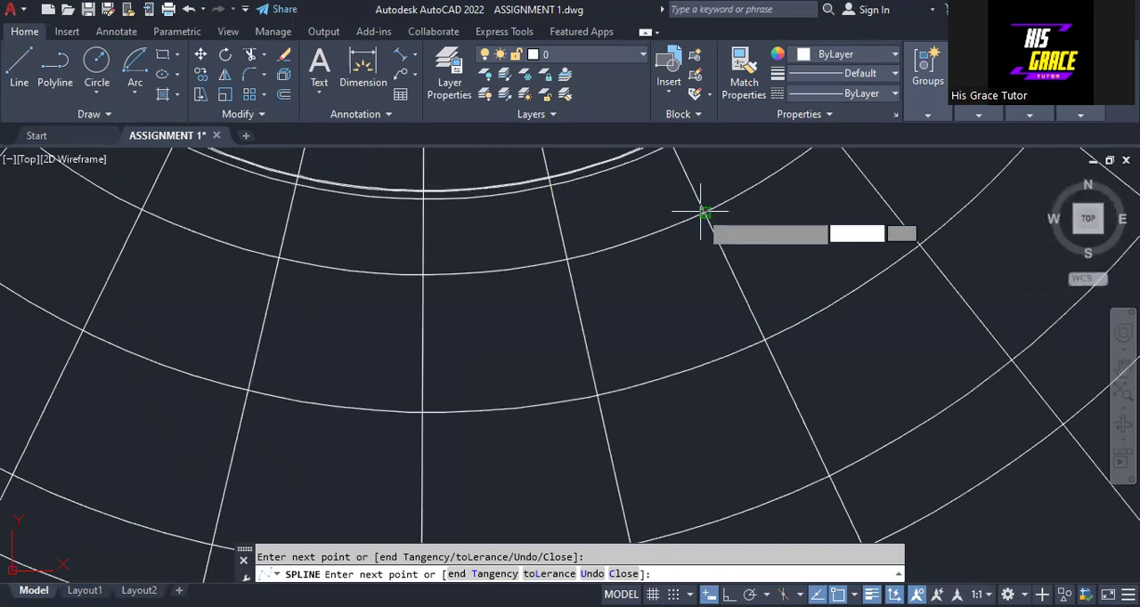
scroll(704, 211, "down", 3)
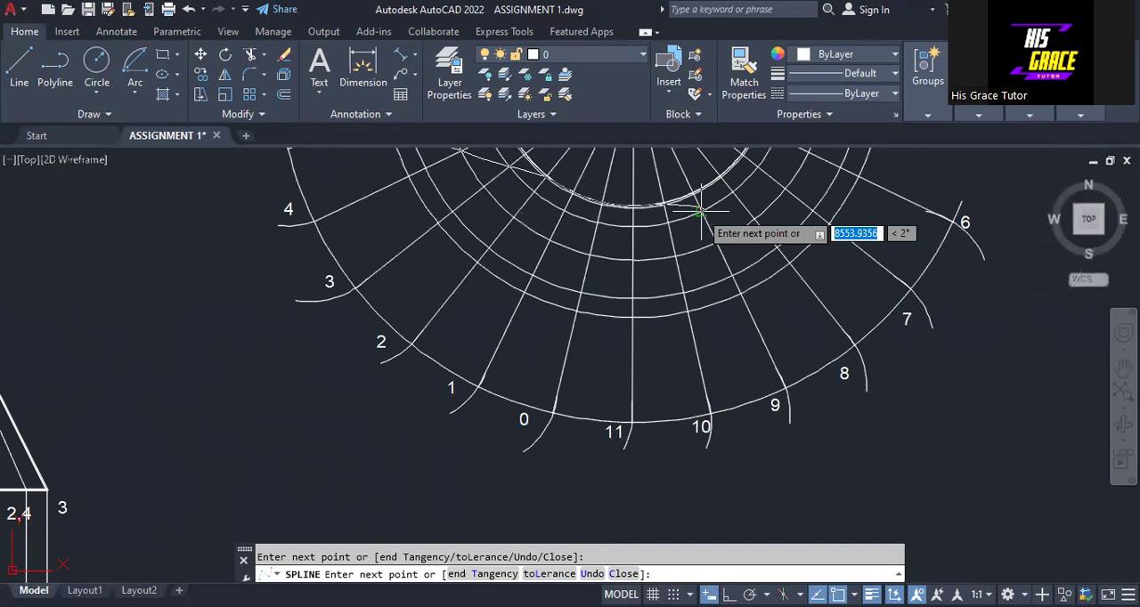
scroll(702, 211, "up", 2)
middle_click_drag(702, 211, 334, 153)
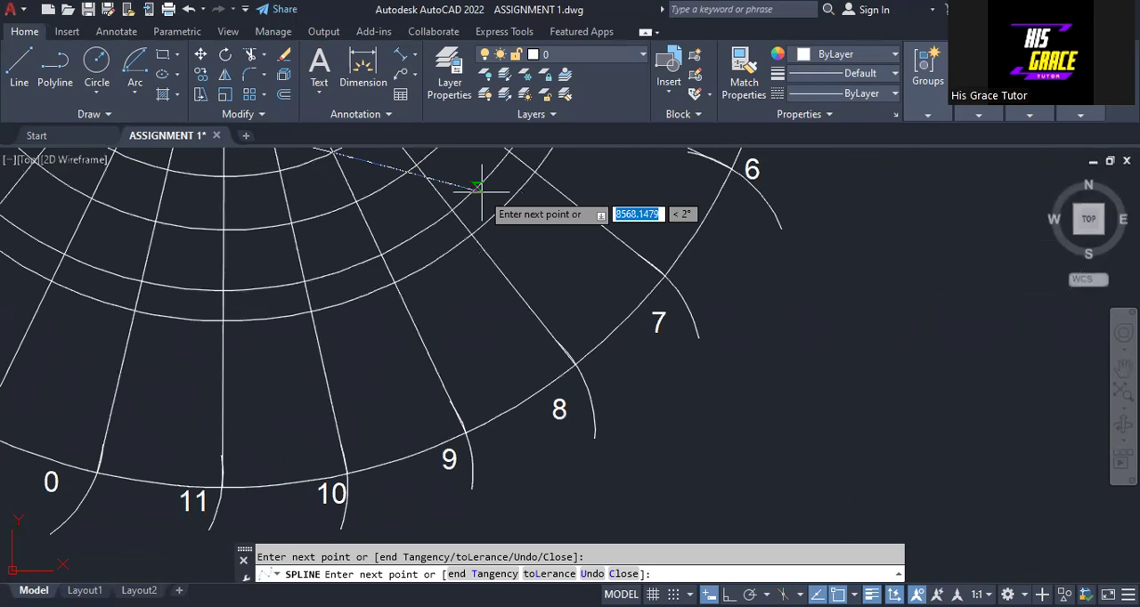
scroll(446, 189, "down", 2)
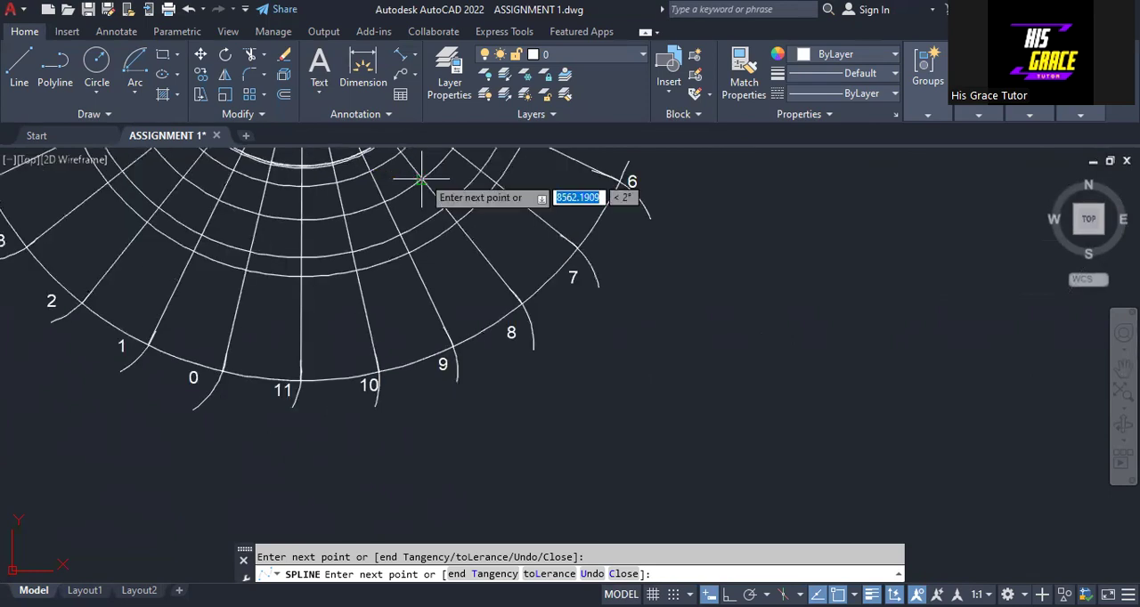
left_click(421, 181)
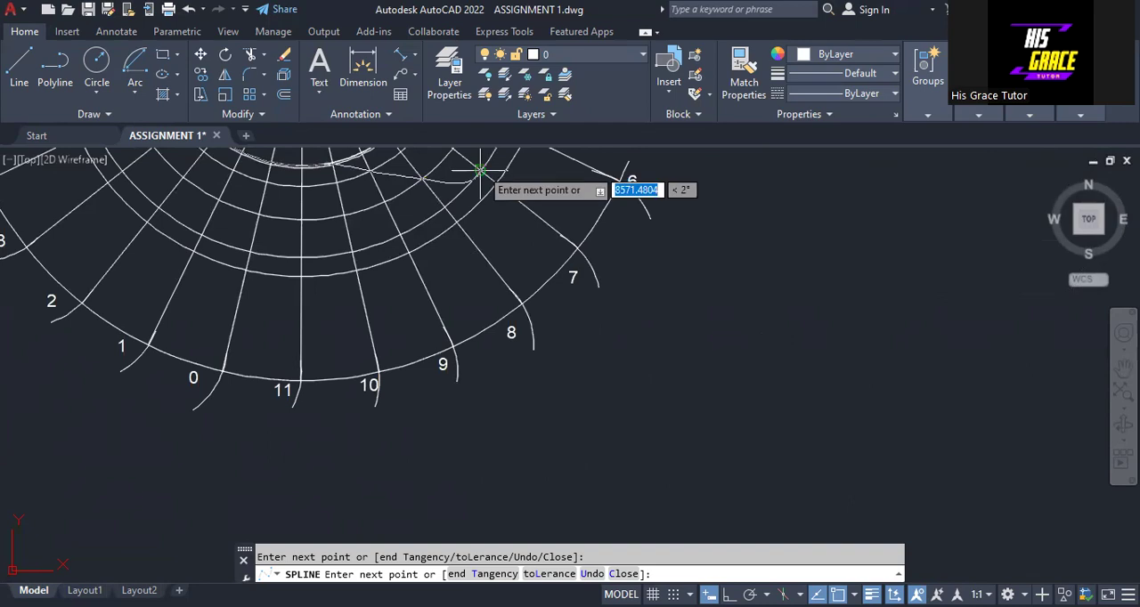
middle_click_drag(481, 171, 403, 288)
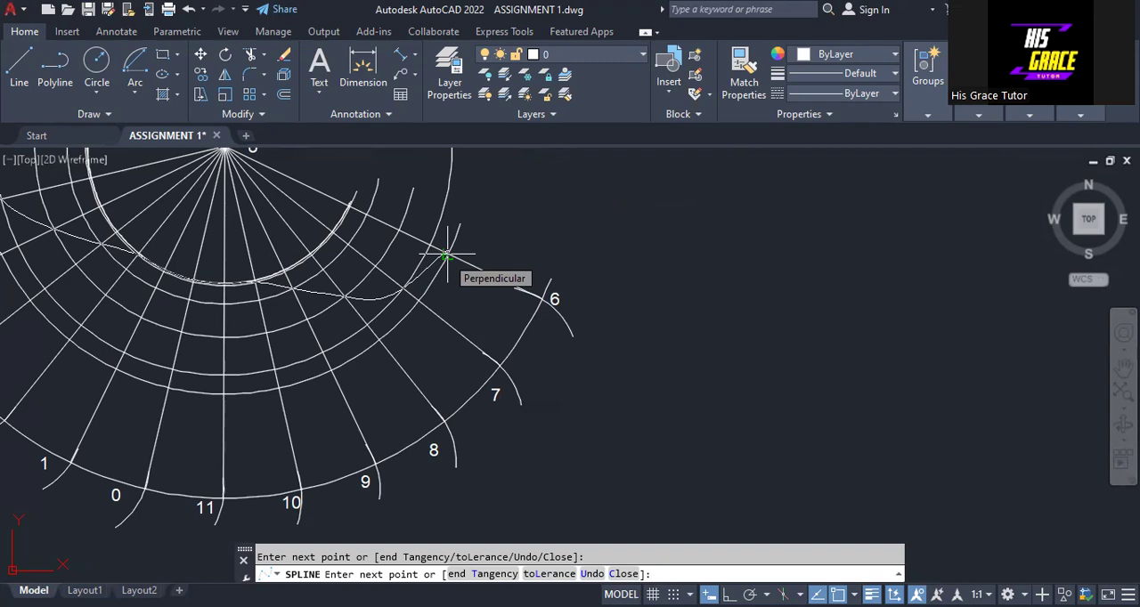
type("c")
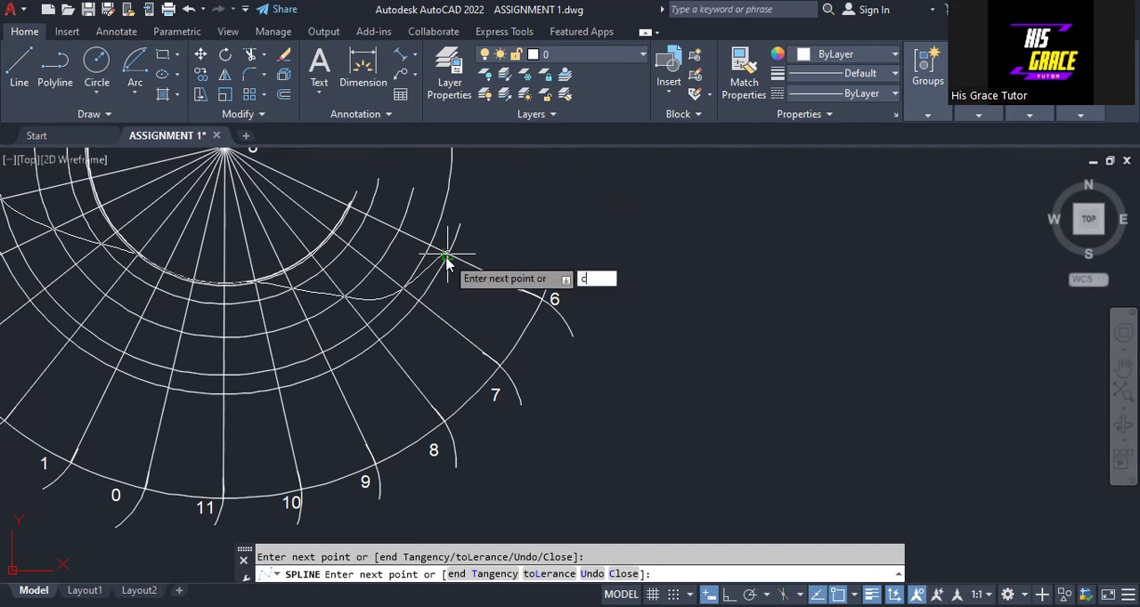
key("Return")
- Trim away the spline's closing portion above the development and its leftover beyond the last line O-6
mouse_move(451, 275)
middle_mouse_down()
mouse_move(480, 381)
mouse_move(606, 444)
middle_mouse_up()
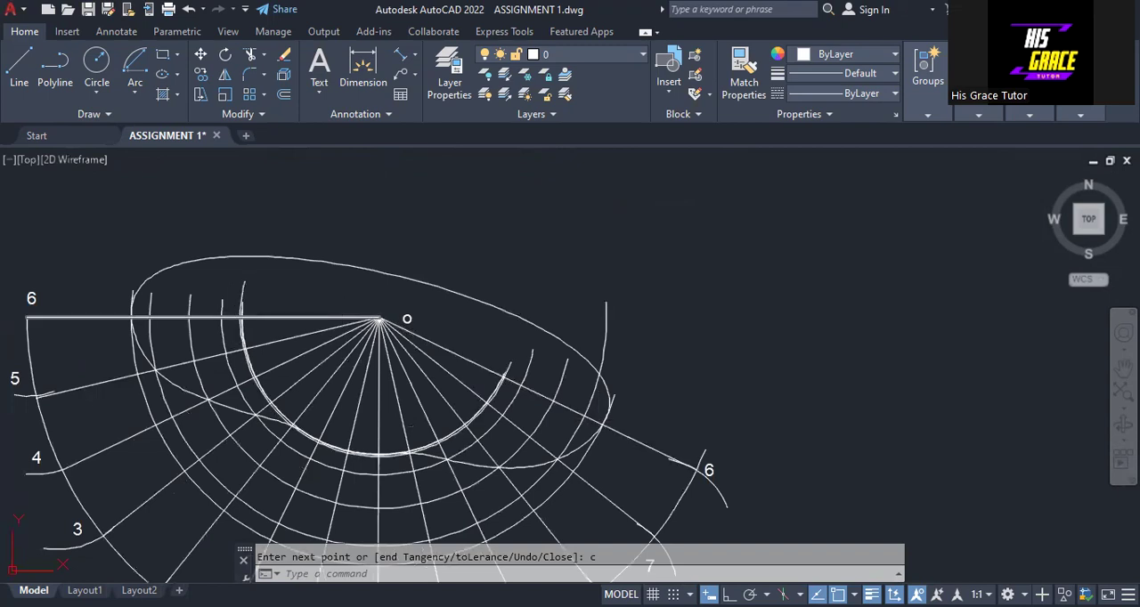
left_click(251, 55)
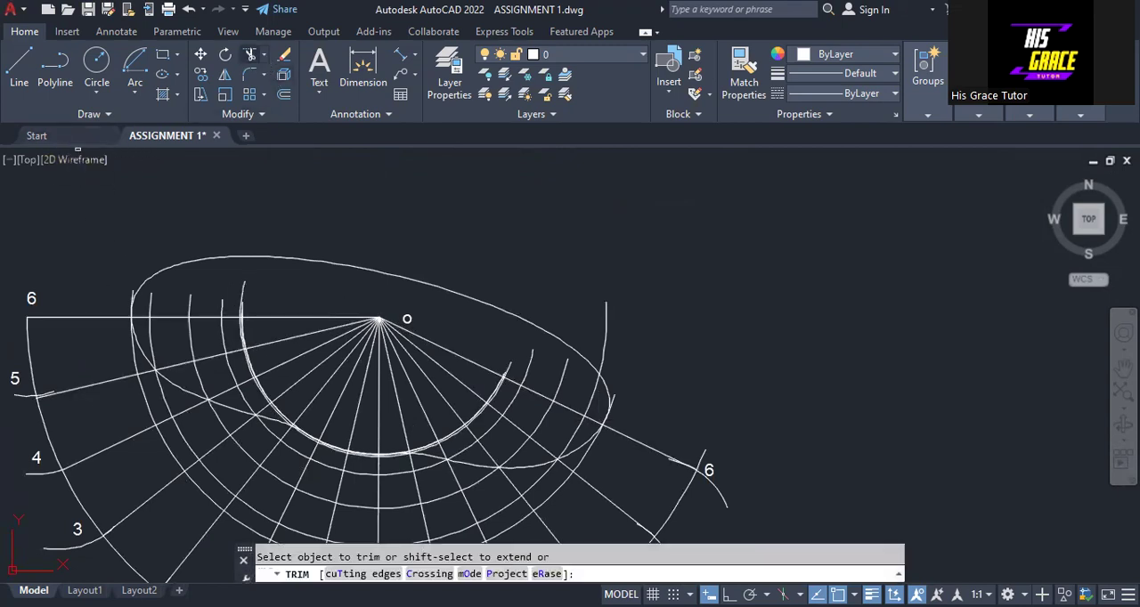
left_click(283, 257)
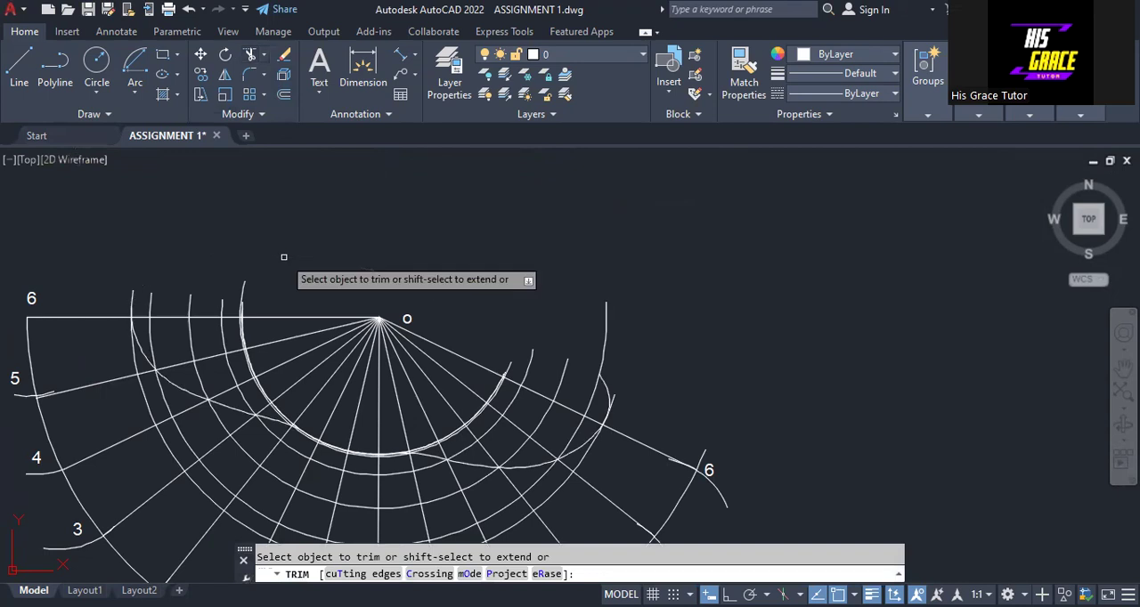
scroll(583, 386, "up", 4)
scroll(583, 426, "up", 6)
middle_click_drag(583, 427, 458, 178)
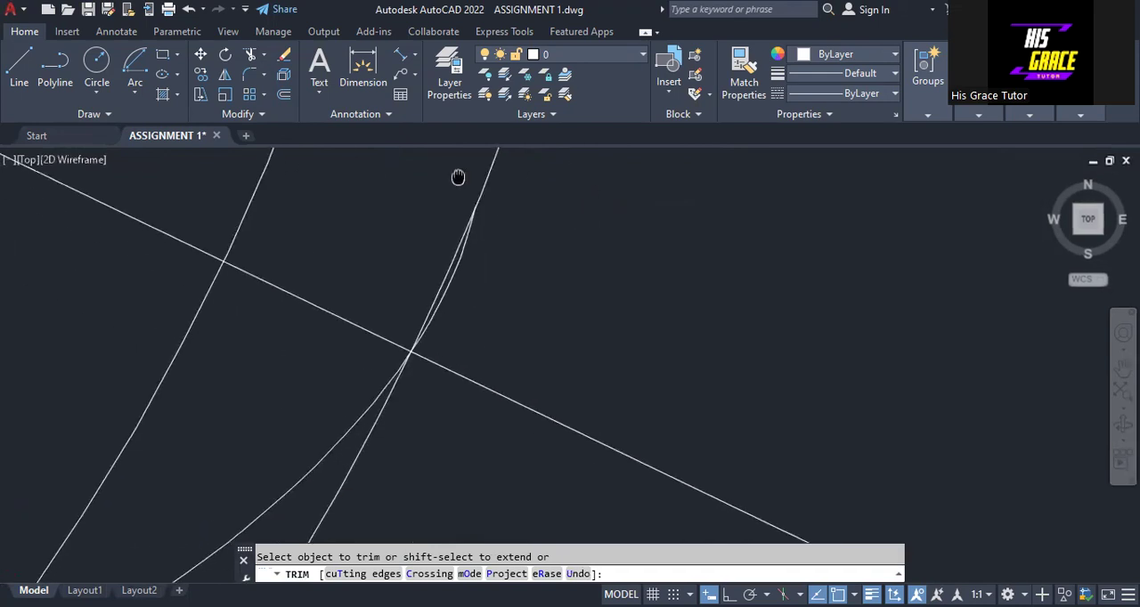
left_click(443, 299)
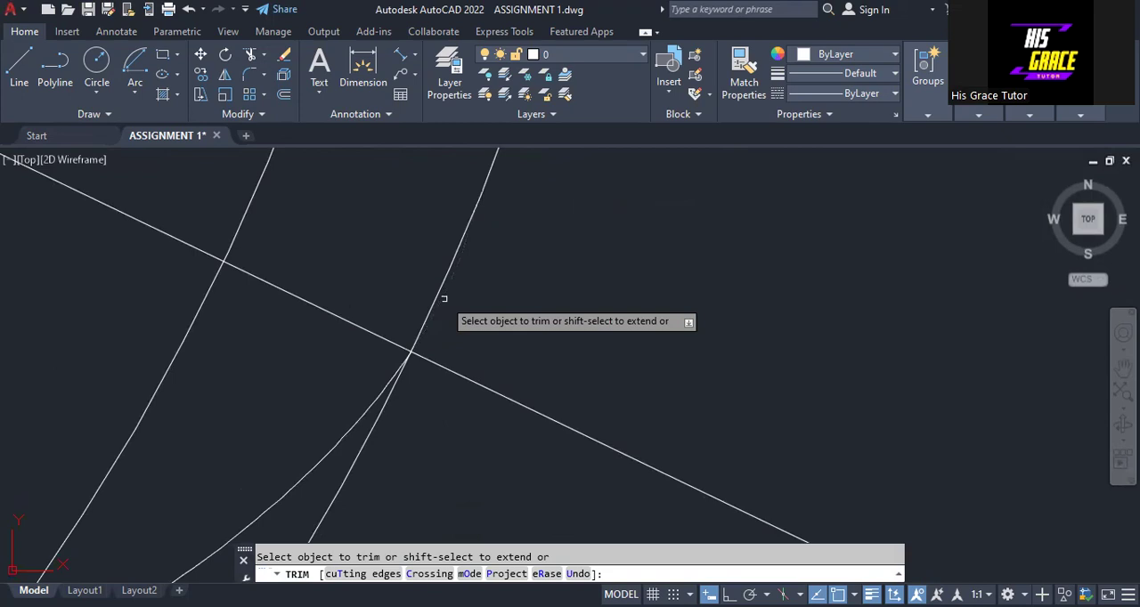
- Trim the ends of the transfer arcs that project beyond the last line O-6 and above the first line O-6
left_click(444, 299)
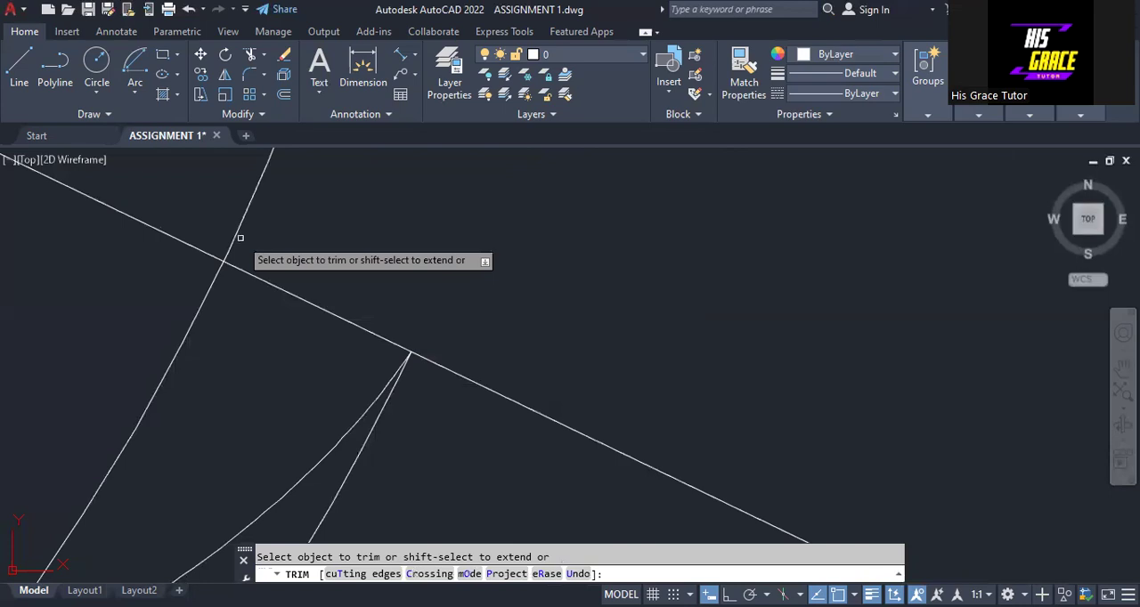
scroll(539, 456, "down", 2)
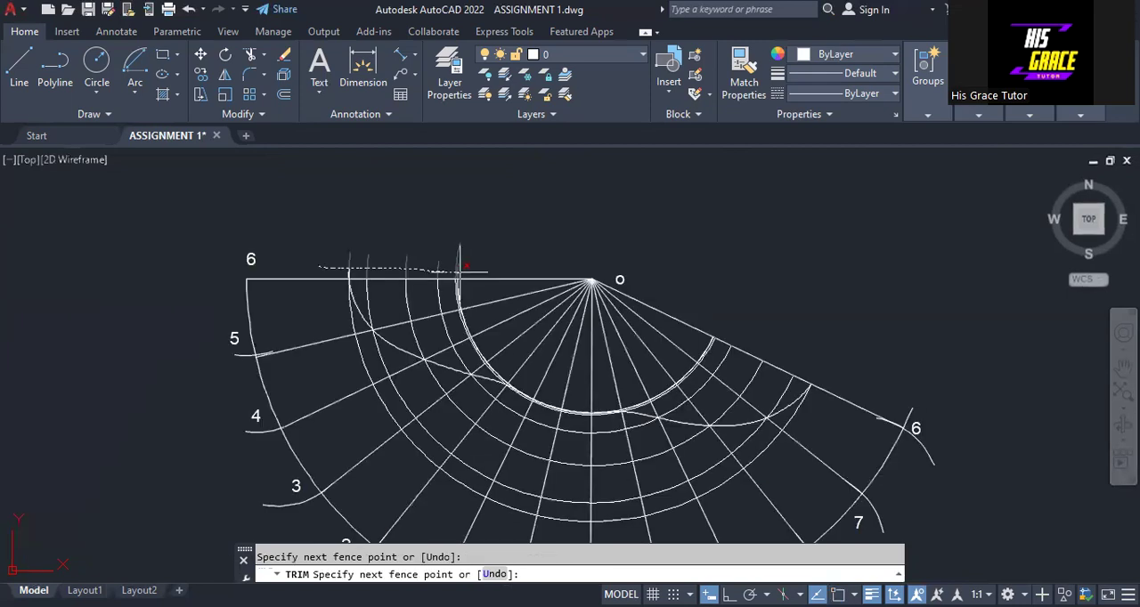
left_click_drag(457, 258, 459, 271)
scroll(459, 270, "up", 5)
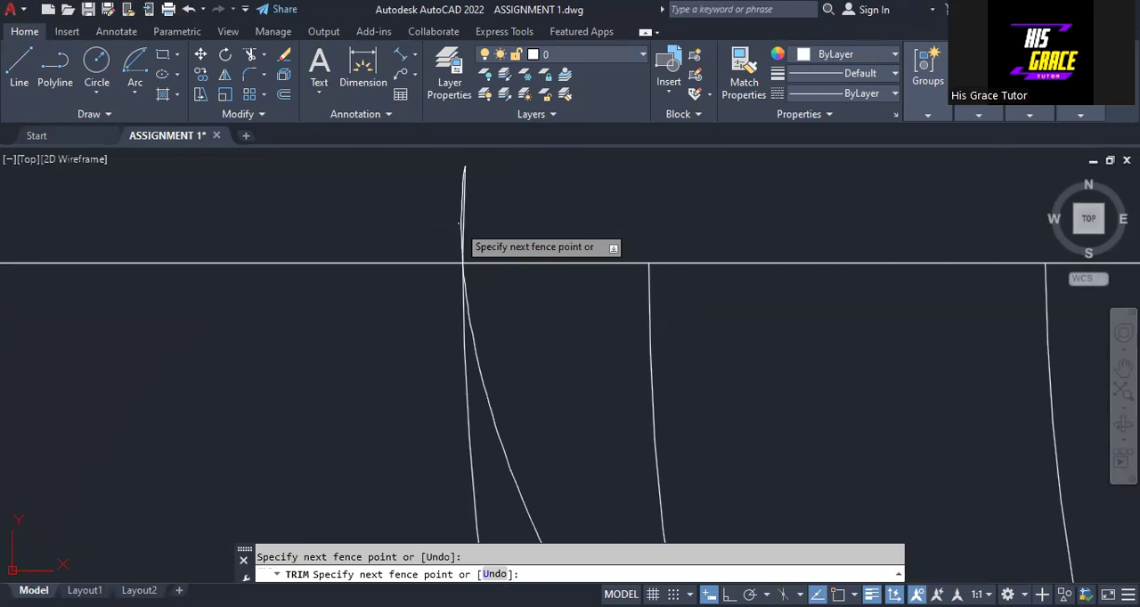
key("Escape")
scroll(533, 254, "down", 5)
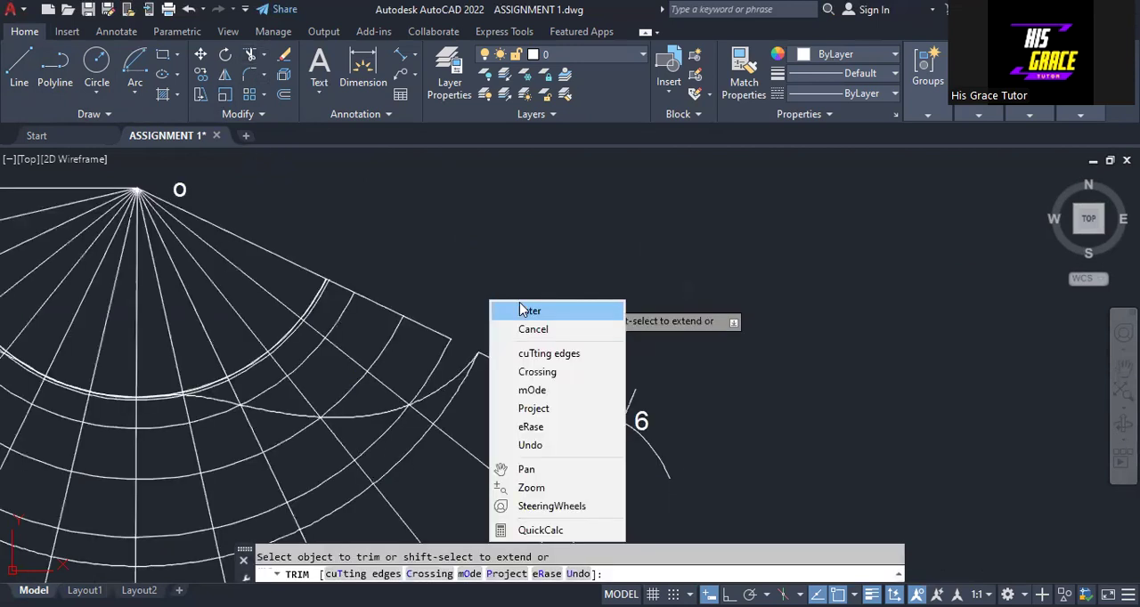
left_click(519, 301)
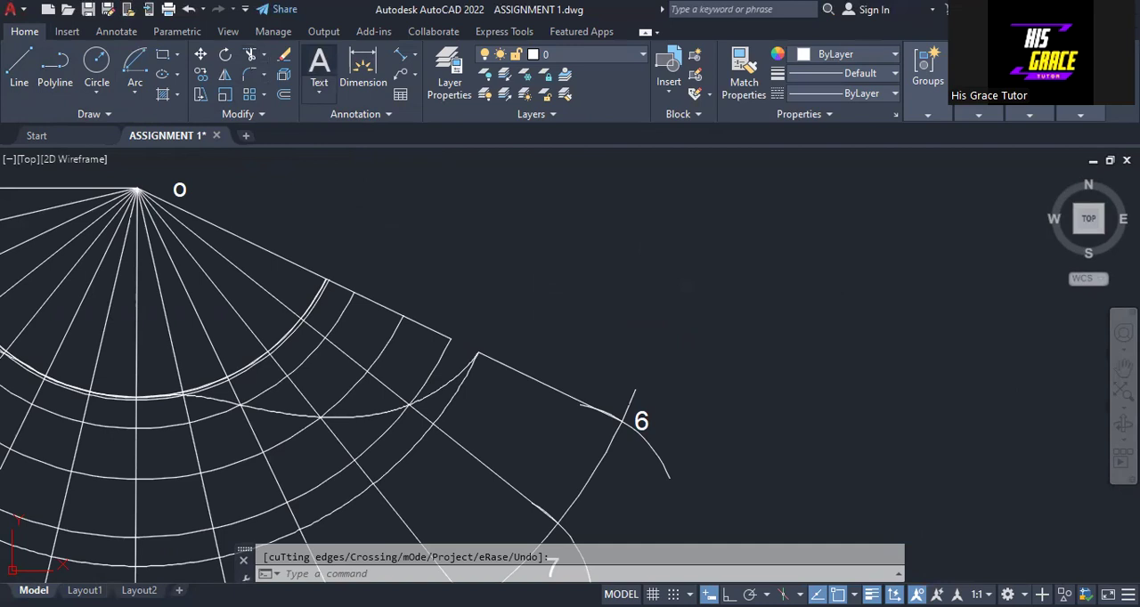
- Trim the construction arc tails that project outside the development's outer arc at the numbered division points
left_click(630, 404)
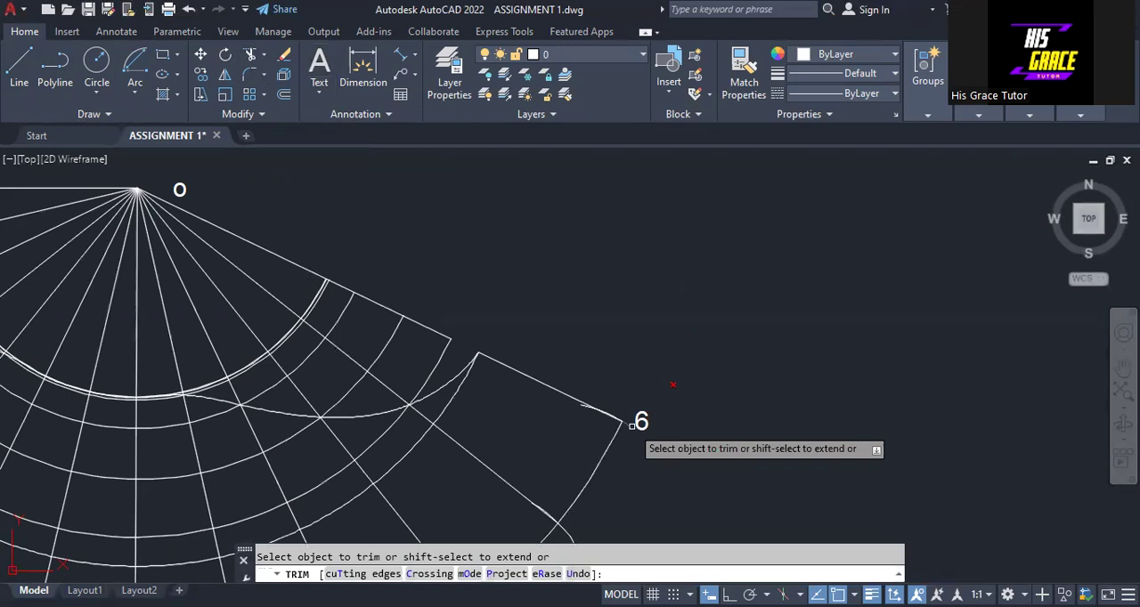
middle_click_drag(632, 426, 947, 288)
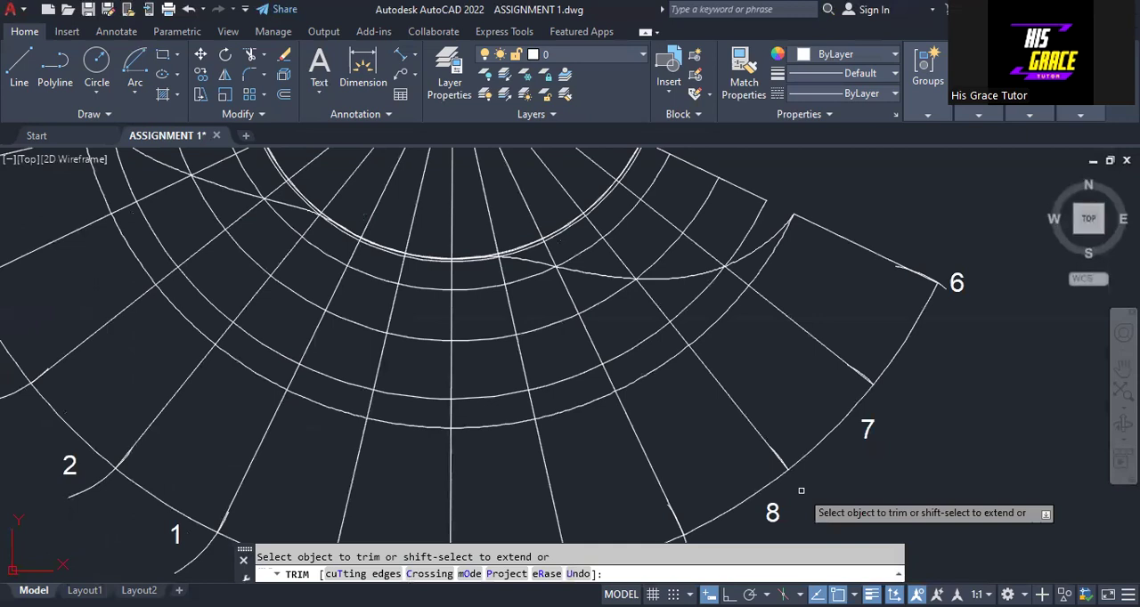
middle_click_drag(801, 490, 813, 332)
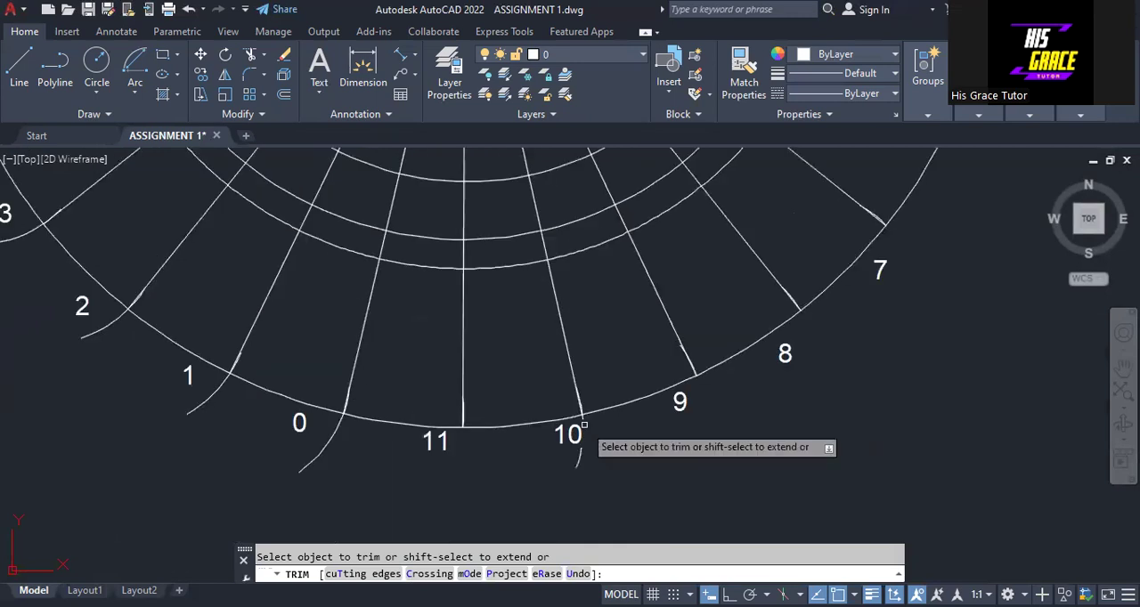
left_click(584, 457)
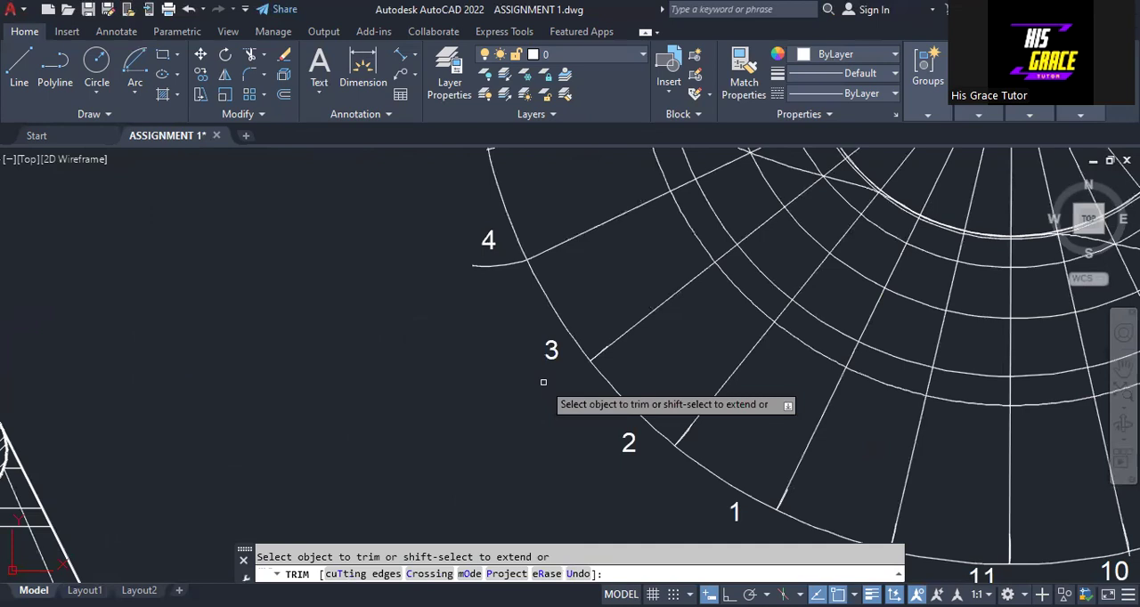
scroll(333, 329, "down", 4)
right_click(332, 313)
left_click(331, 307)
- Draw a short line closing the gap on the first line O-6 between the neighbouring transfer arc and the spline's end
left_click(19, 70)
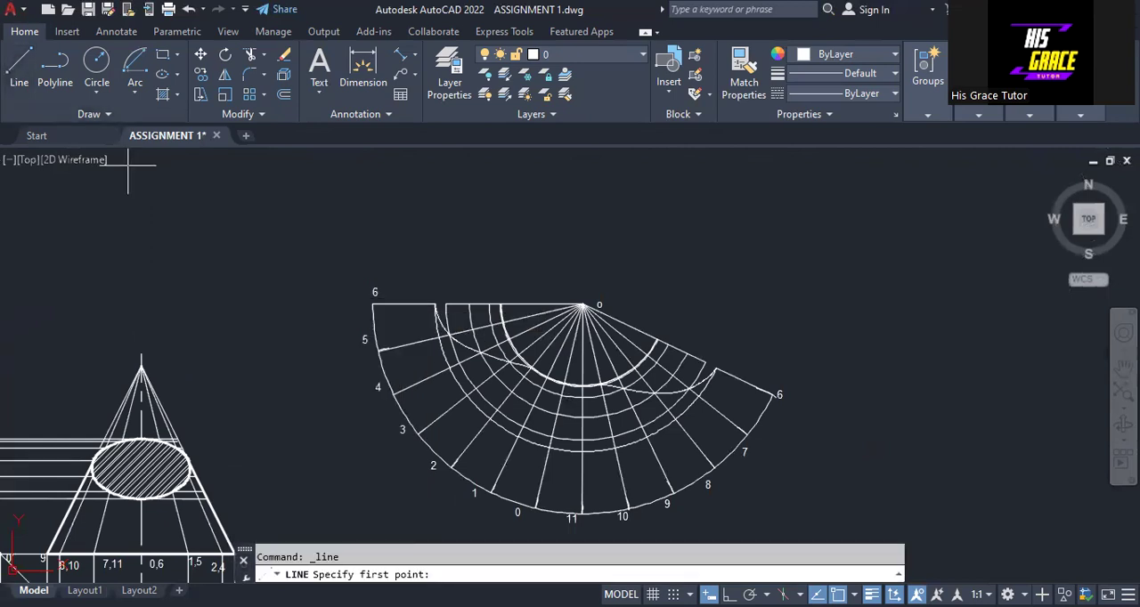
left_click(445, 304)
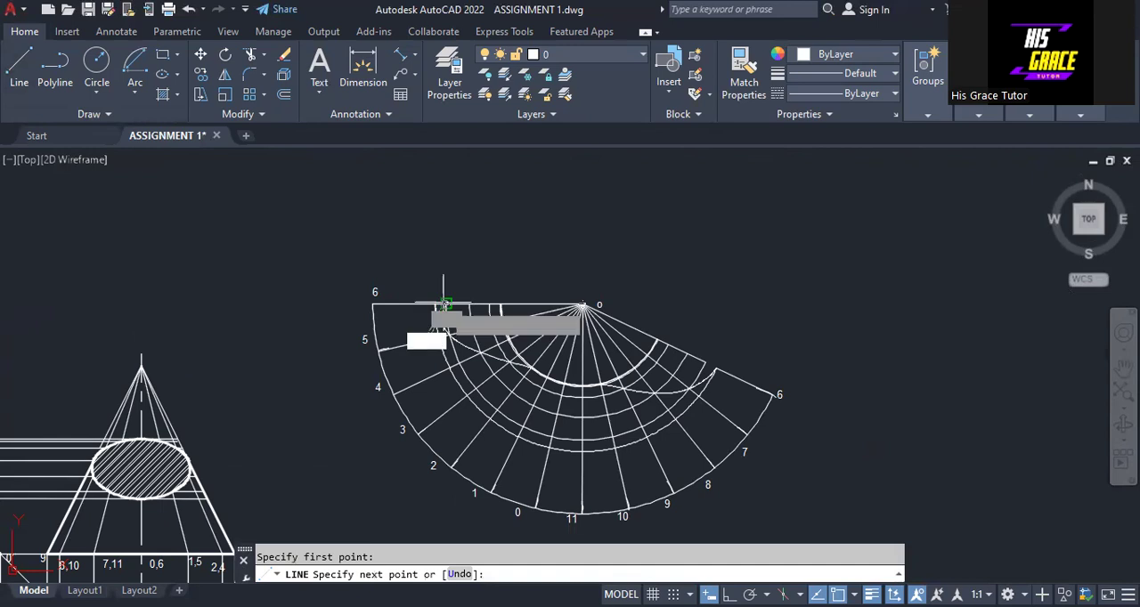
right_click(445, 304)
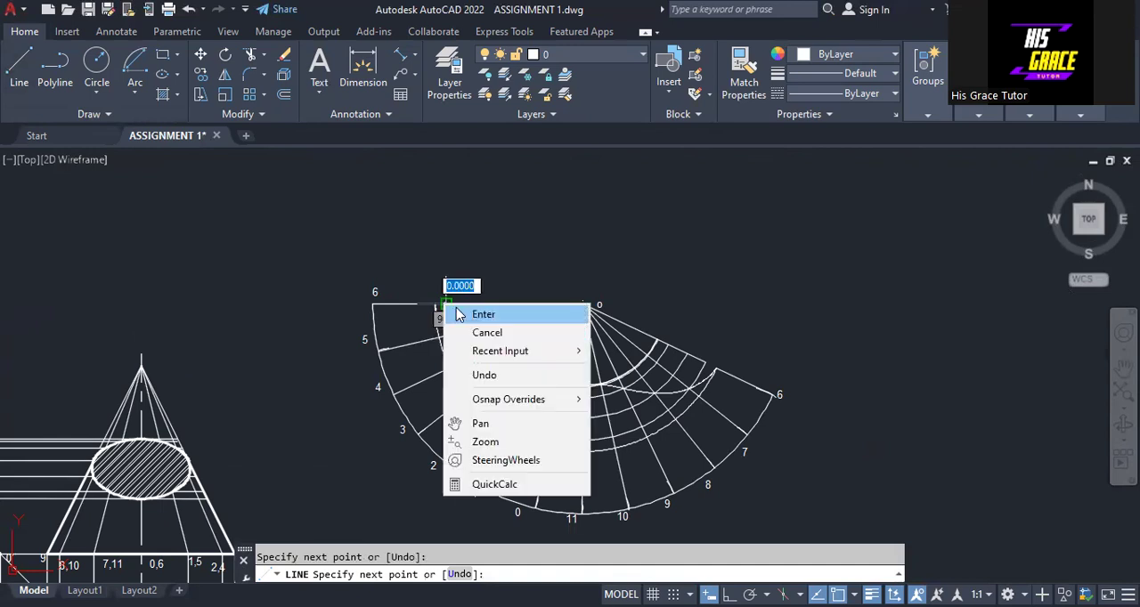
right_click(562, 231)
key("Escape")
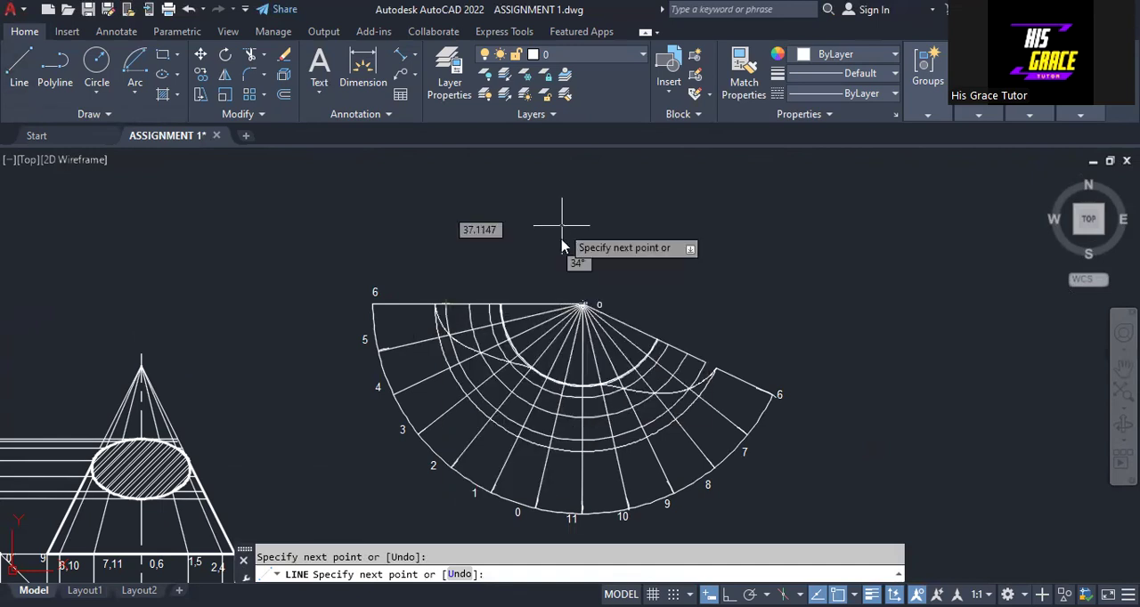
key("Escape")
right_click(561, 227)
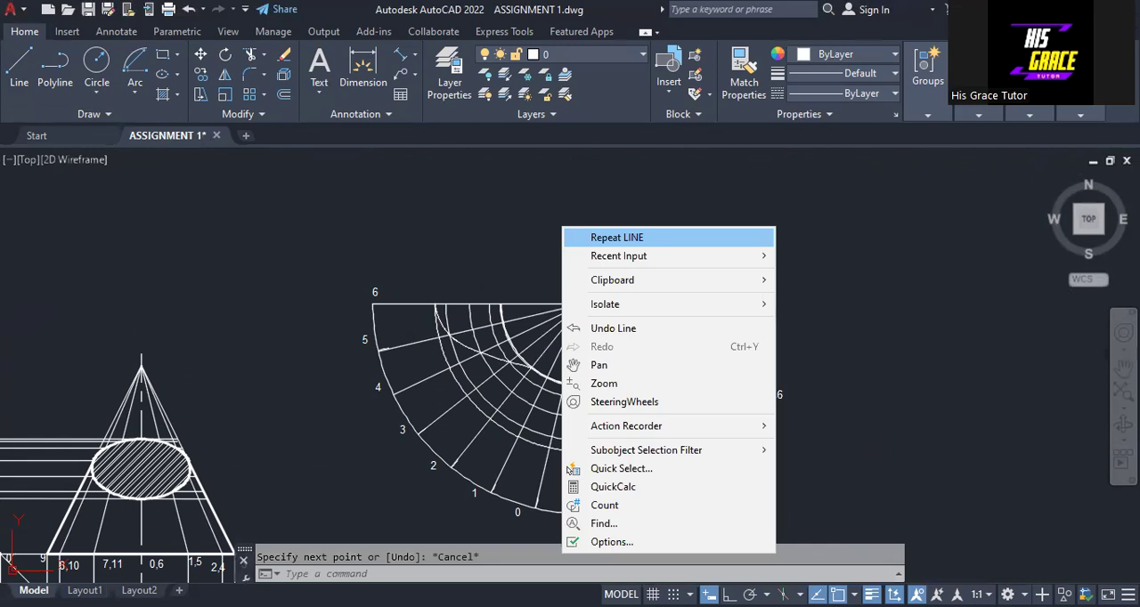
left_click(574, 237)
left_click(715, 368)
right_click(716, 366)
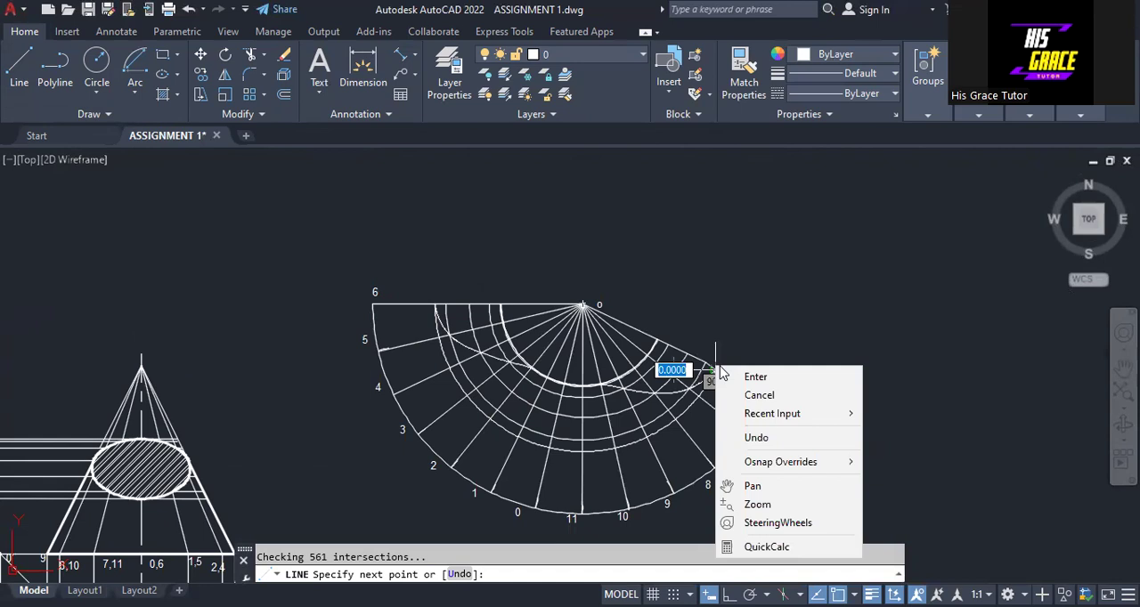
left_click(756, 437)
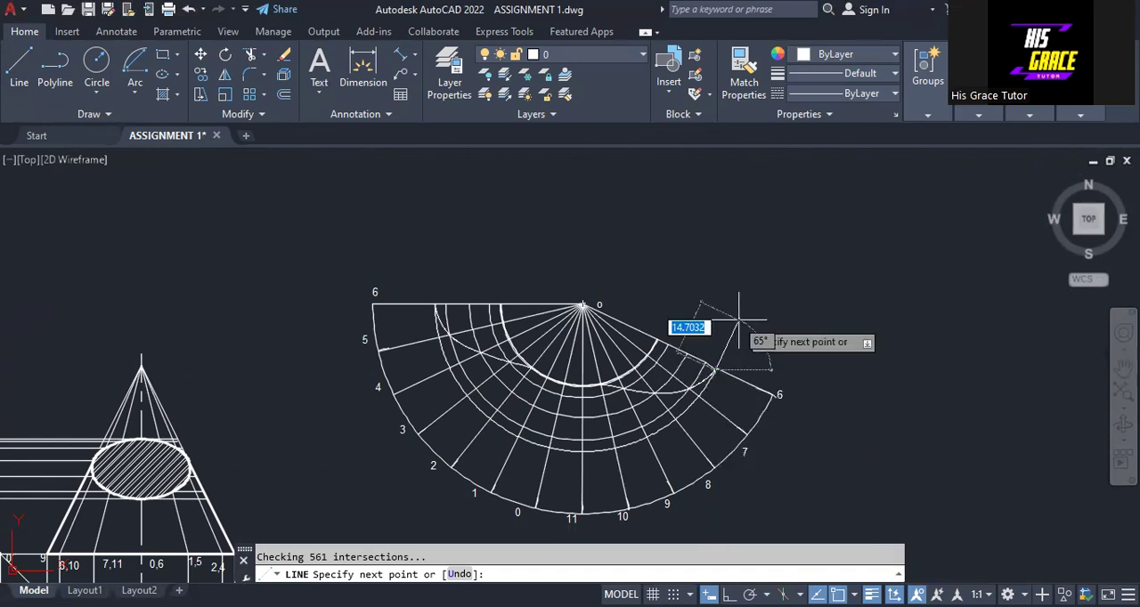
key("Escape")
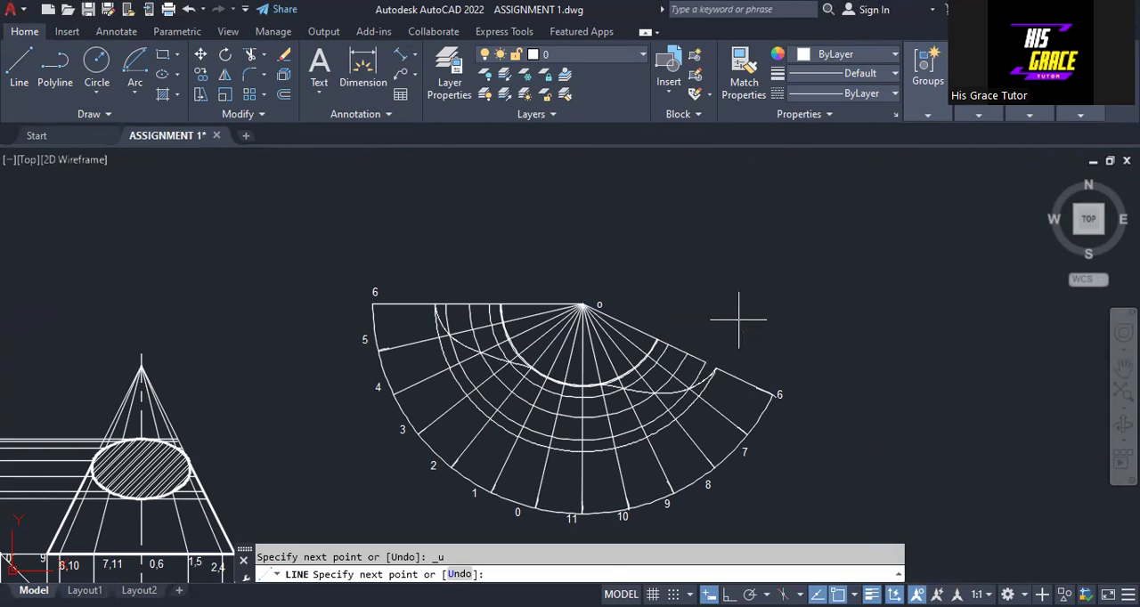
key("Escape")
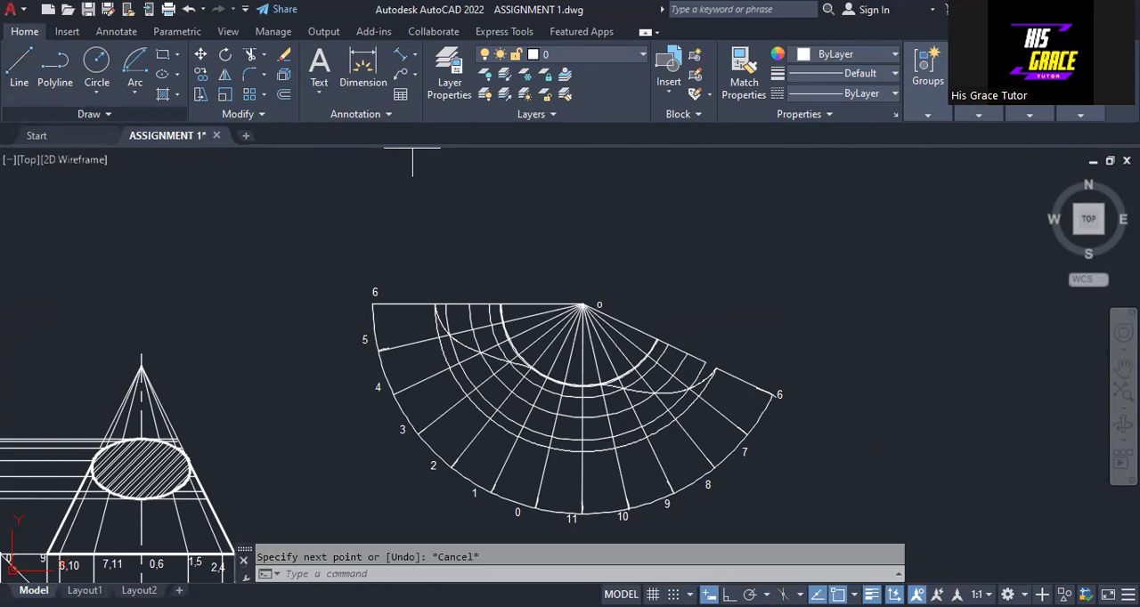
- Draw a short line bridging the gap on the last line O-6 between the transfer arc's end and the spline's end
left_click(19, 67)
left_click(705, 362)
left_click(716, 369)
key("Escape")
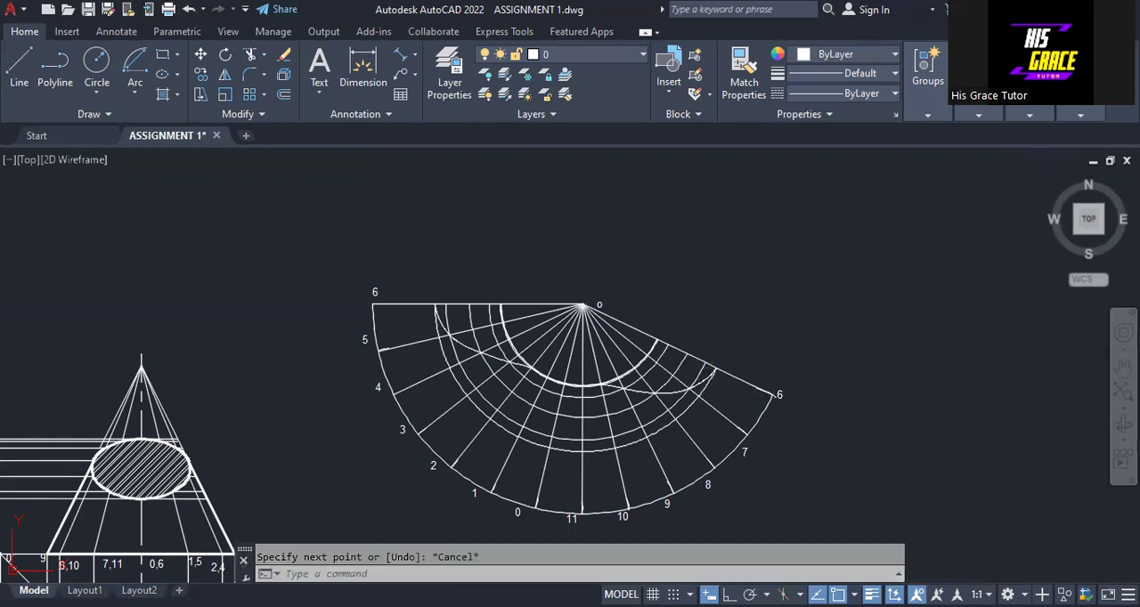
- Set a 0.40 mm lineweight on the development's outline: the cut spline, the outer arc and the outer segments of both O-6 lines
scroll(593, 454, "up", 4)
mouse_move(532, 365)
middle_mouse_down()
mouse_move(554, 423)
mouse_move(648, 542)
middle_mouse_up()
left_click(408, 357)
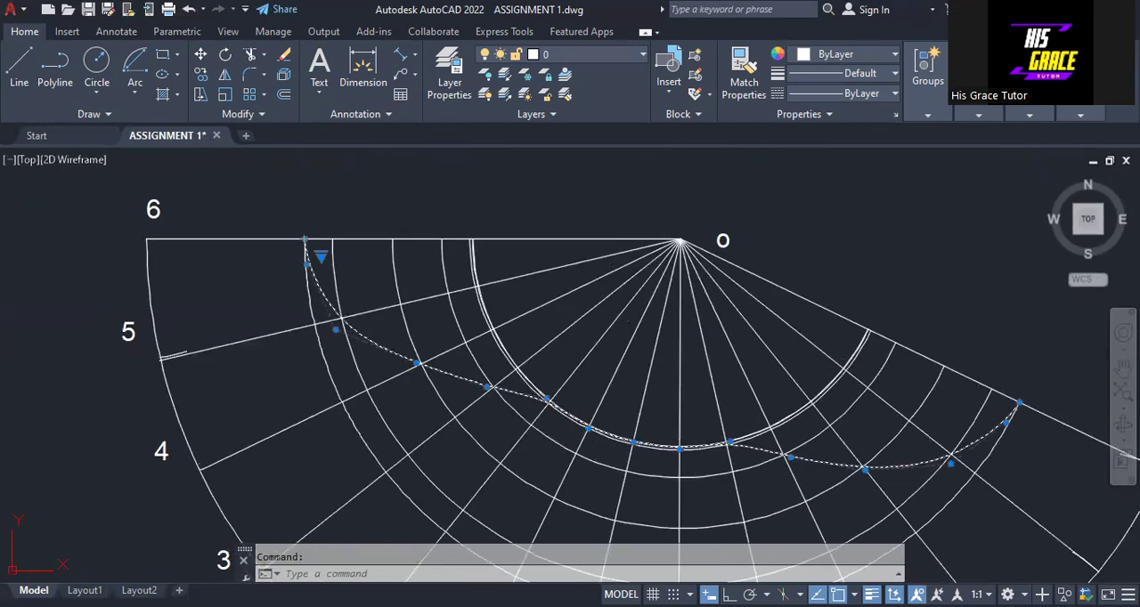
left_click(233, 239)
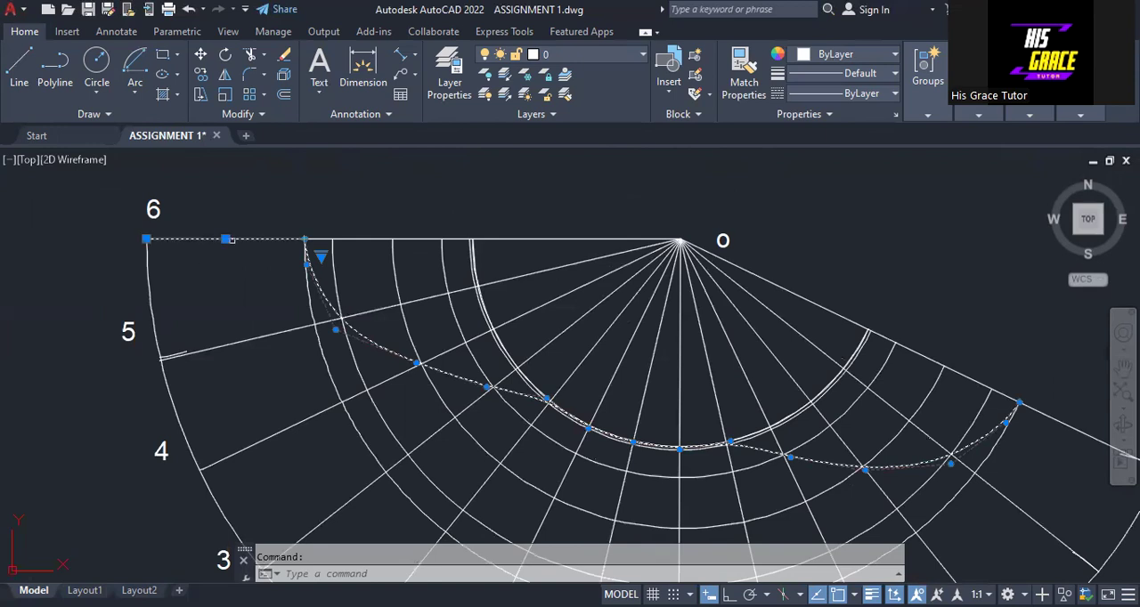
left_click(151, 310)
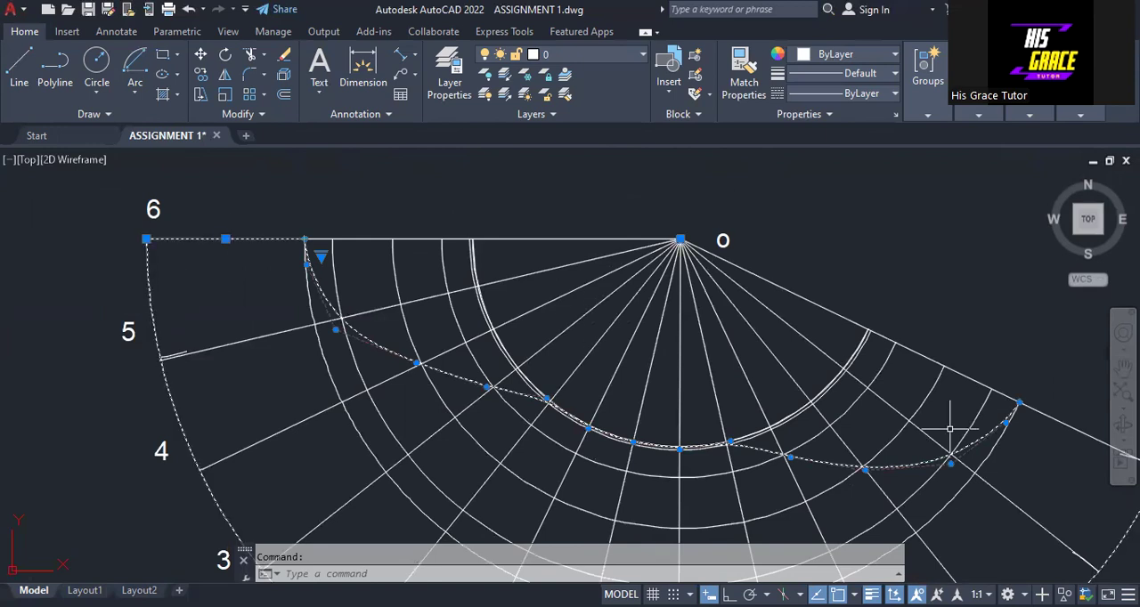
left_click(1054, 422)
left_click(882, 75)
scroll(822, 222, "down", 2)
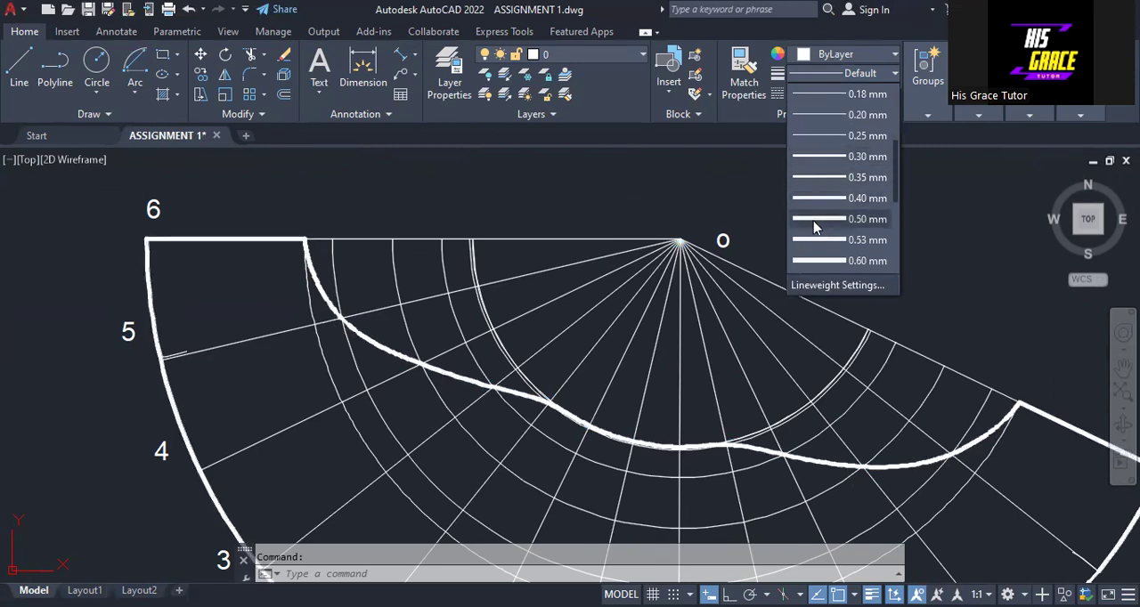
left_click(813, 201)
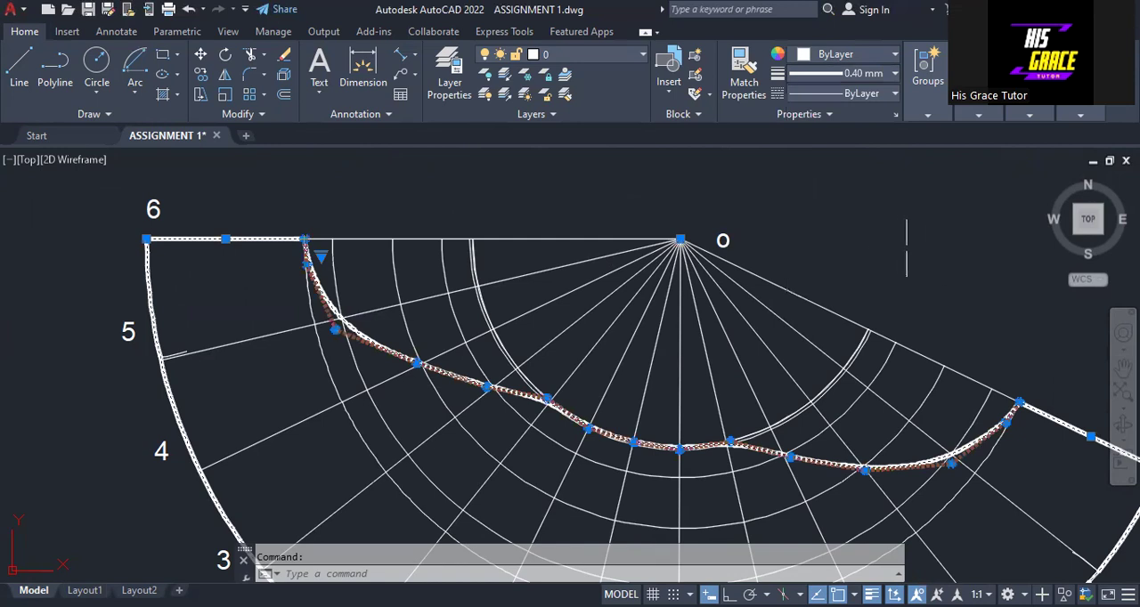
key("Escape")
scroll(900, 247, "down", 6)
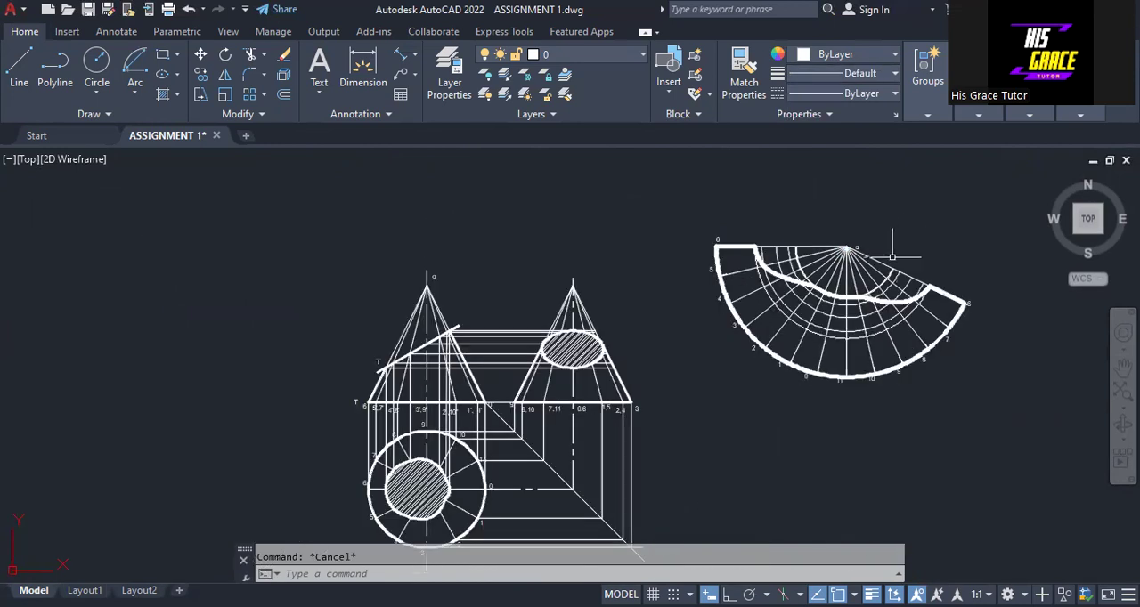
scroll(916, 242, "up", 2)
middle_click_drag(923, 223, 463, 360)
scroll(464, 361, "up", 1)
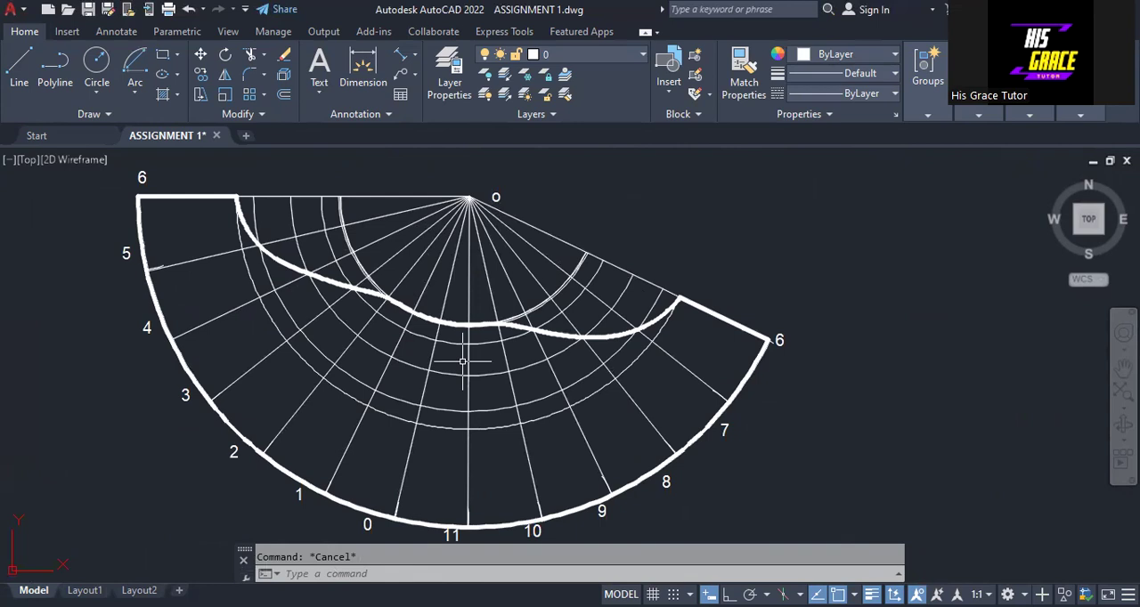